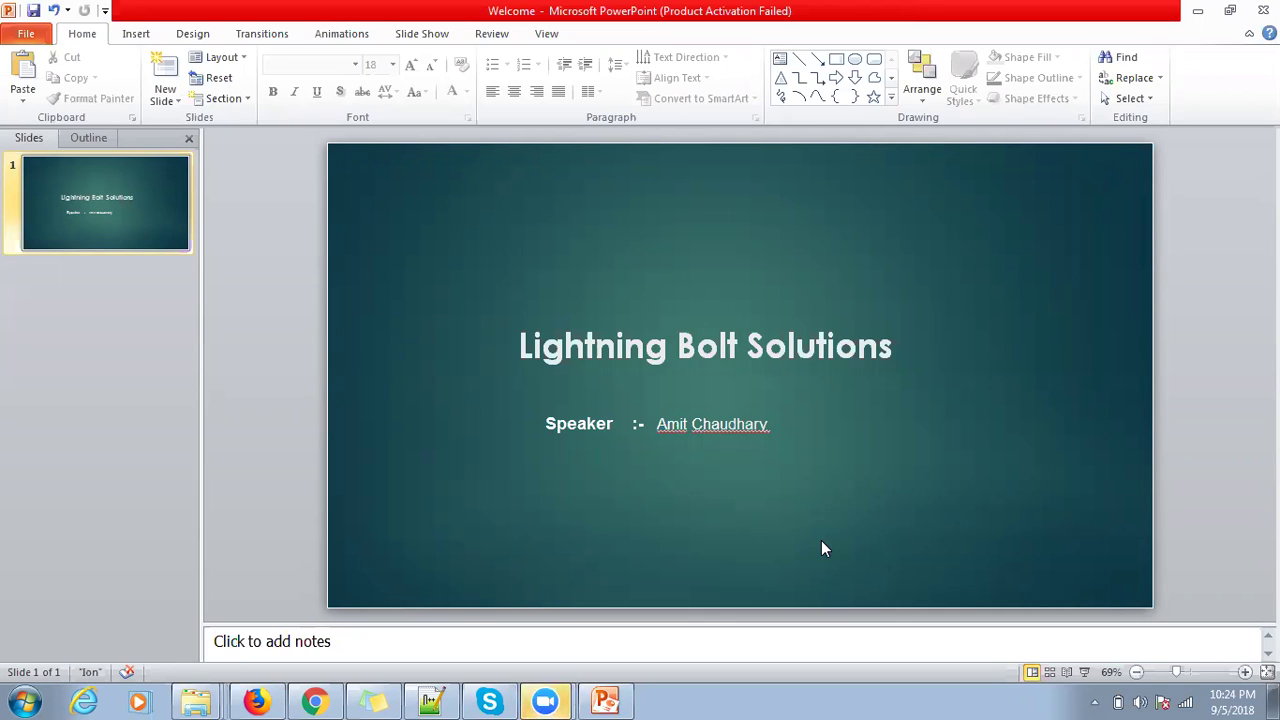
Step: Start a new community from the Customer Service template under the Service filter
left_click(314, 701)
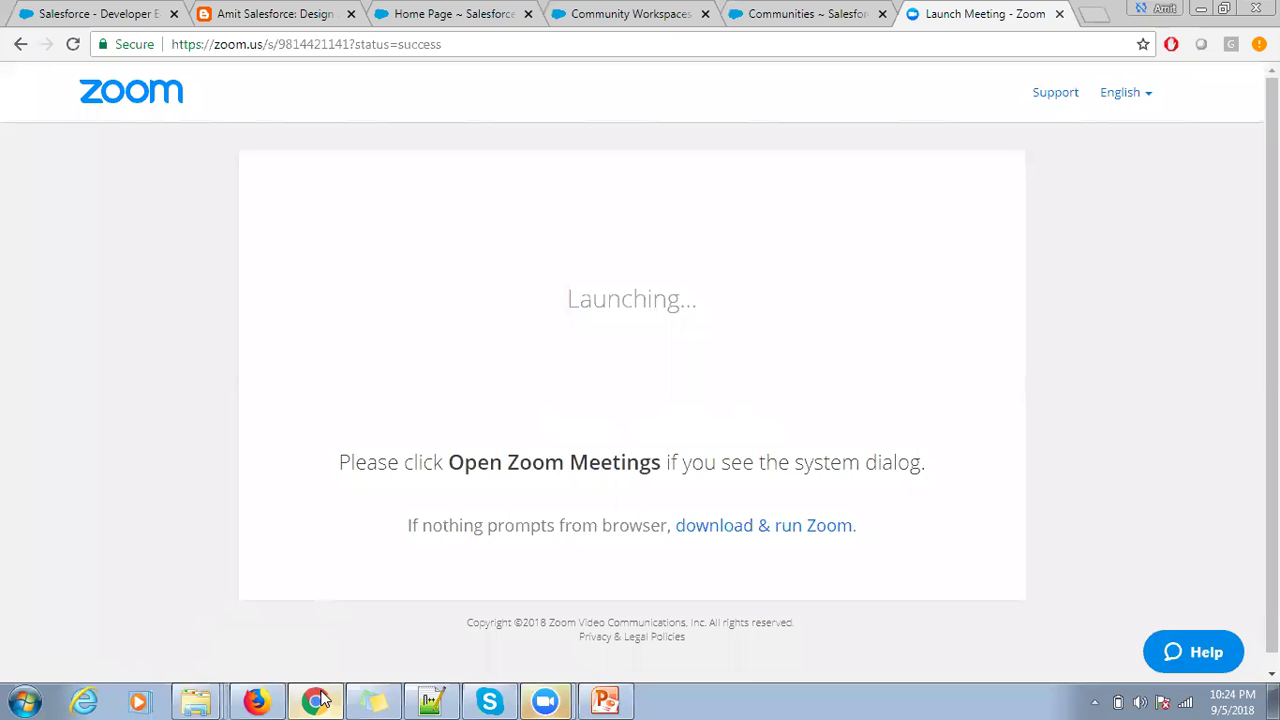
left_click(1059, 14)
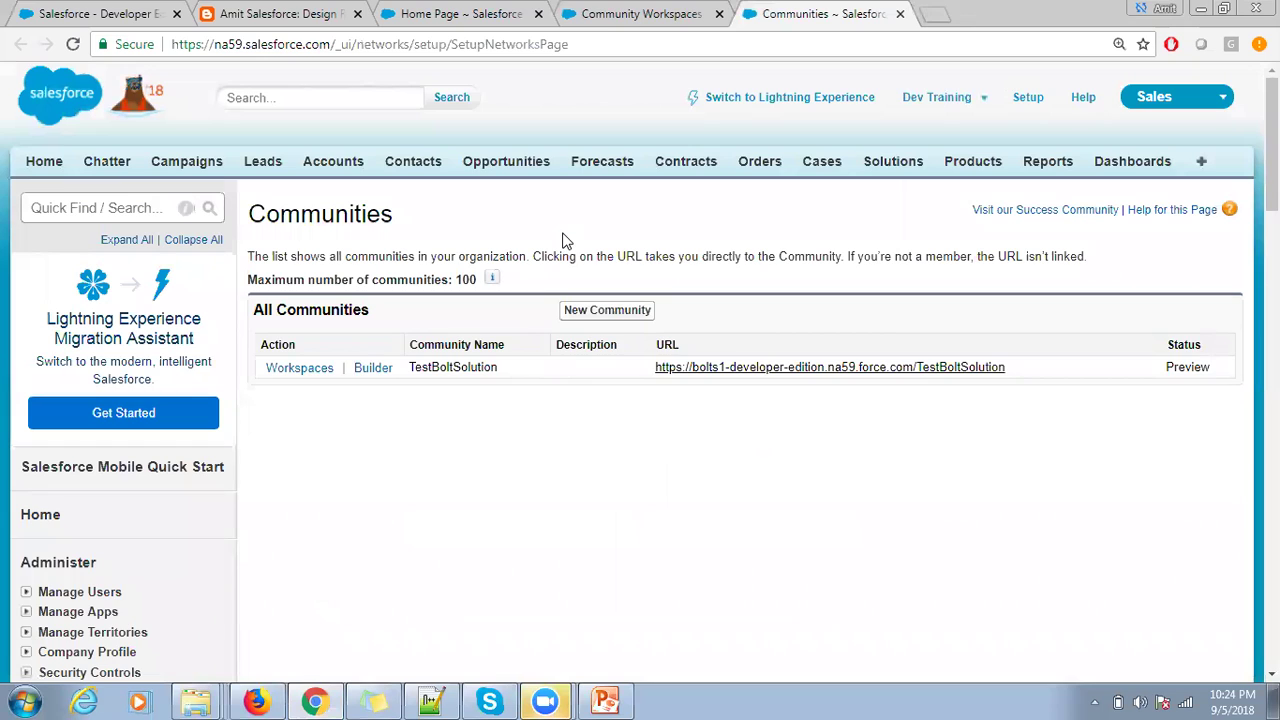
left_click(604, 311)
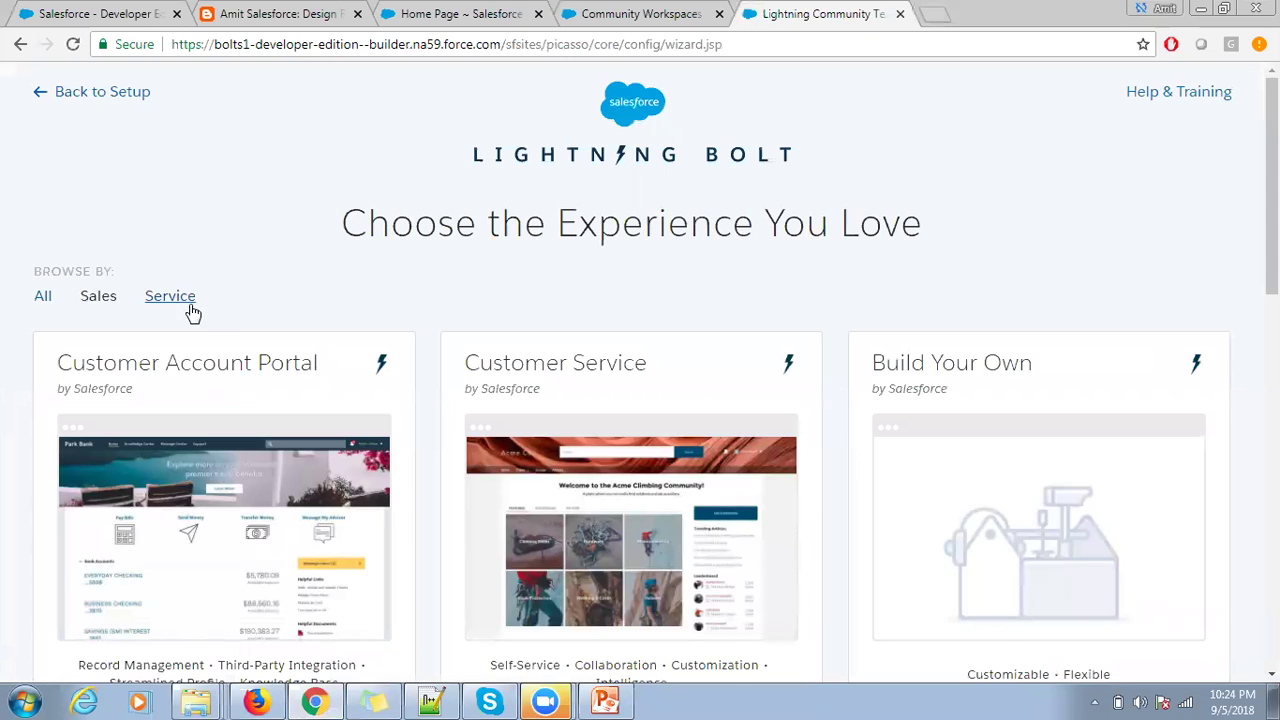
left_click(190, 303)
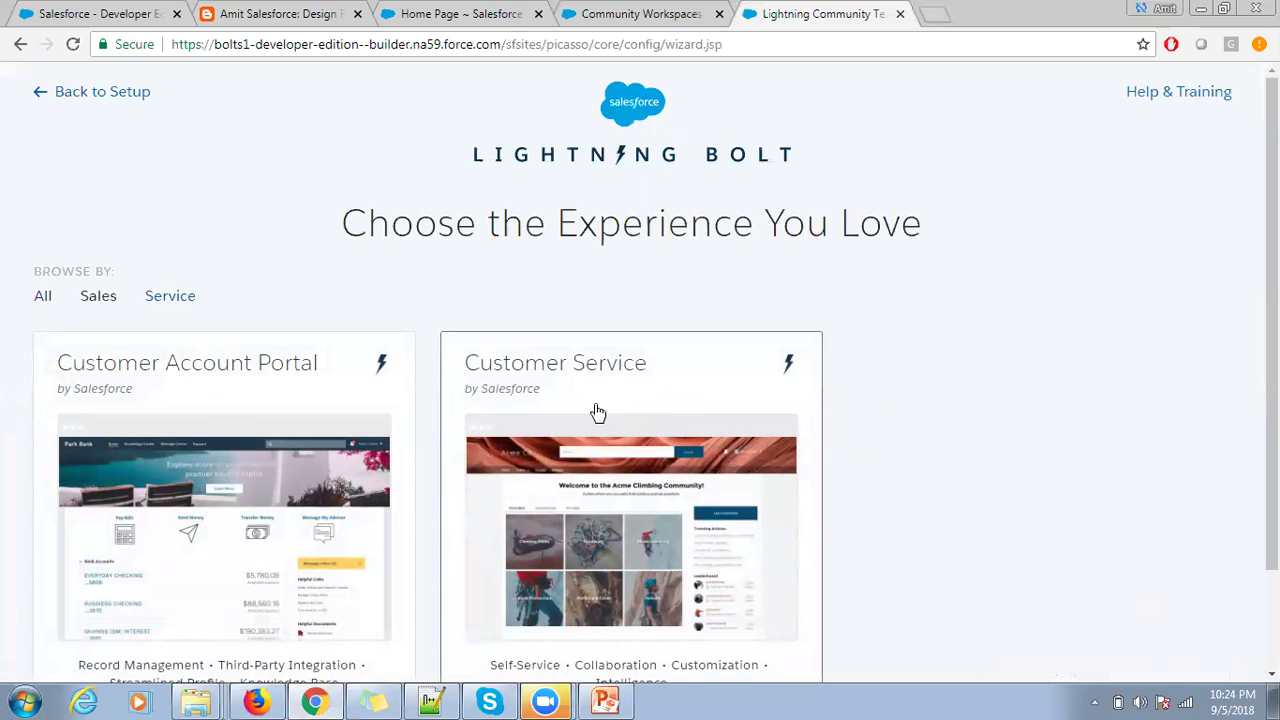
left_click(597, 412)
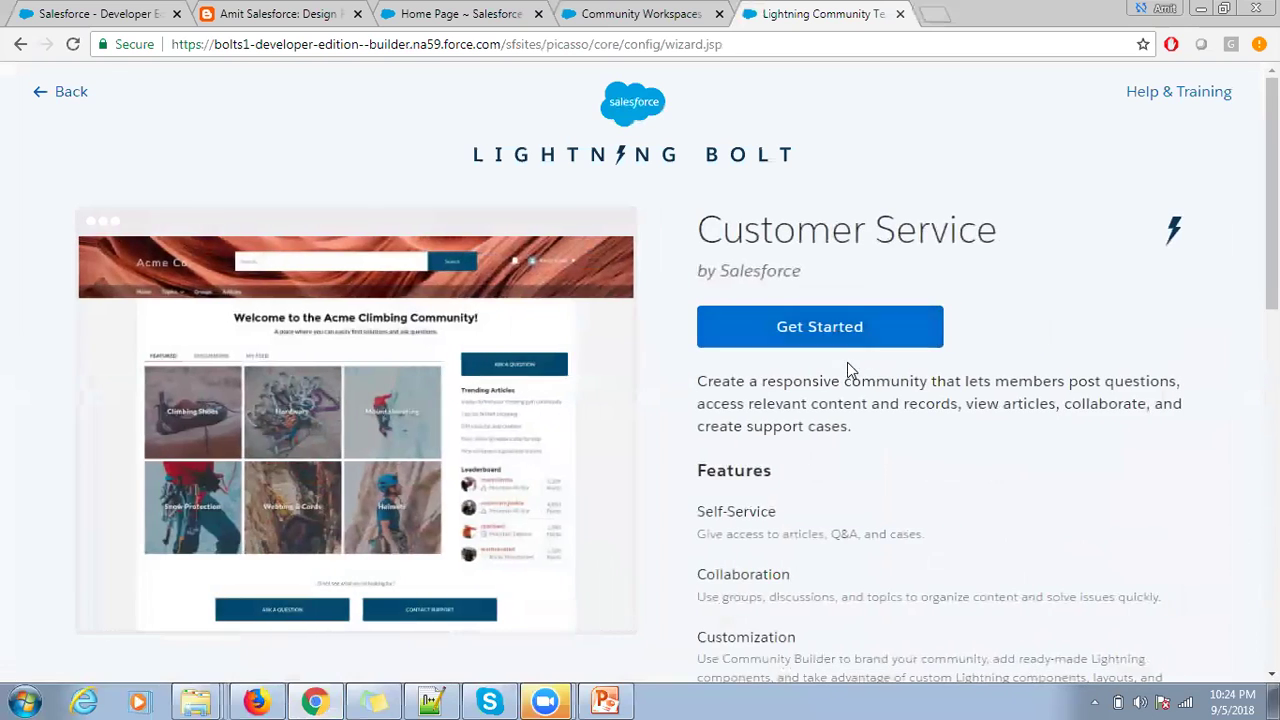
left_click(845, 334)
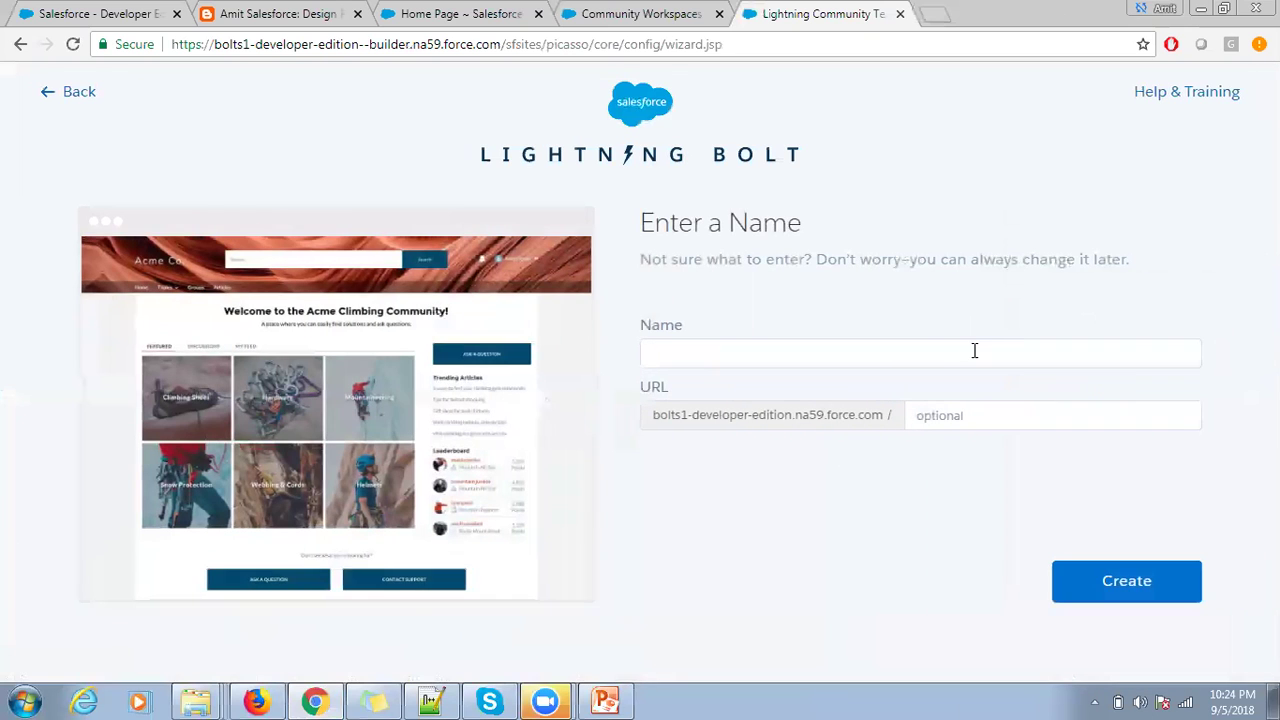
Step: Name the community TestBoltSolution1 and use the same text as its URL
left_click(973, 351)
left_click(885, 380)
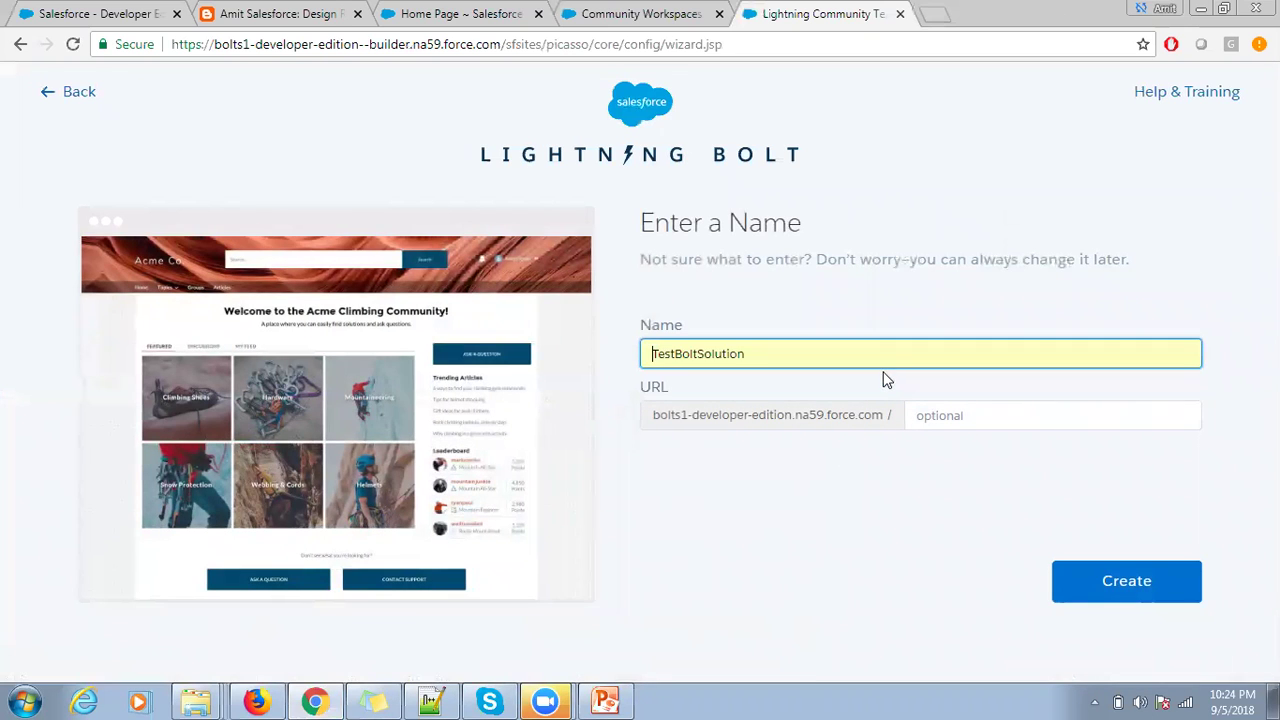
type("1")
double_click(864, 357)
key("ctrl+c")
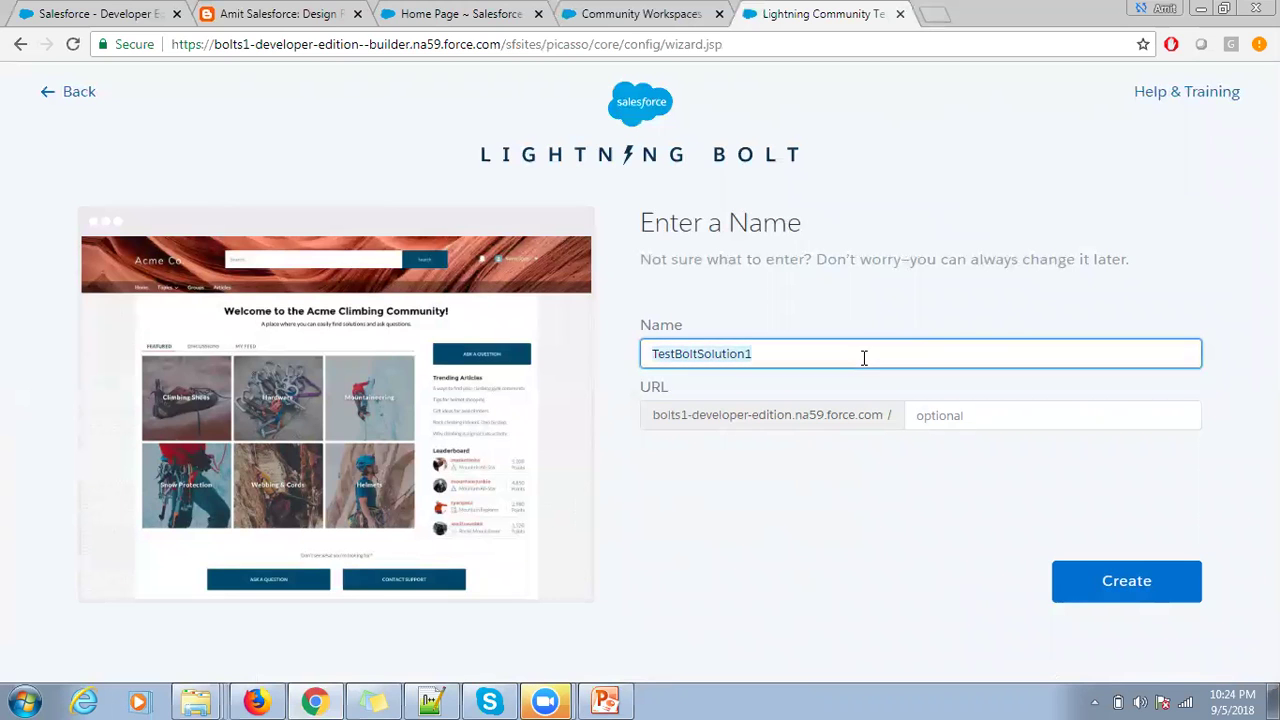
left_click(954, 416)
key("ctrl+v")
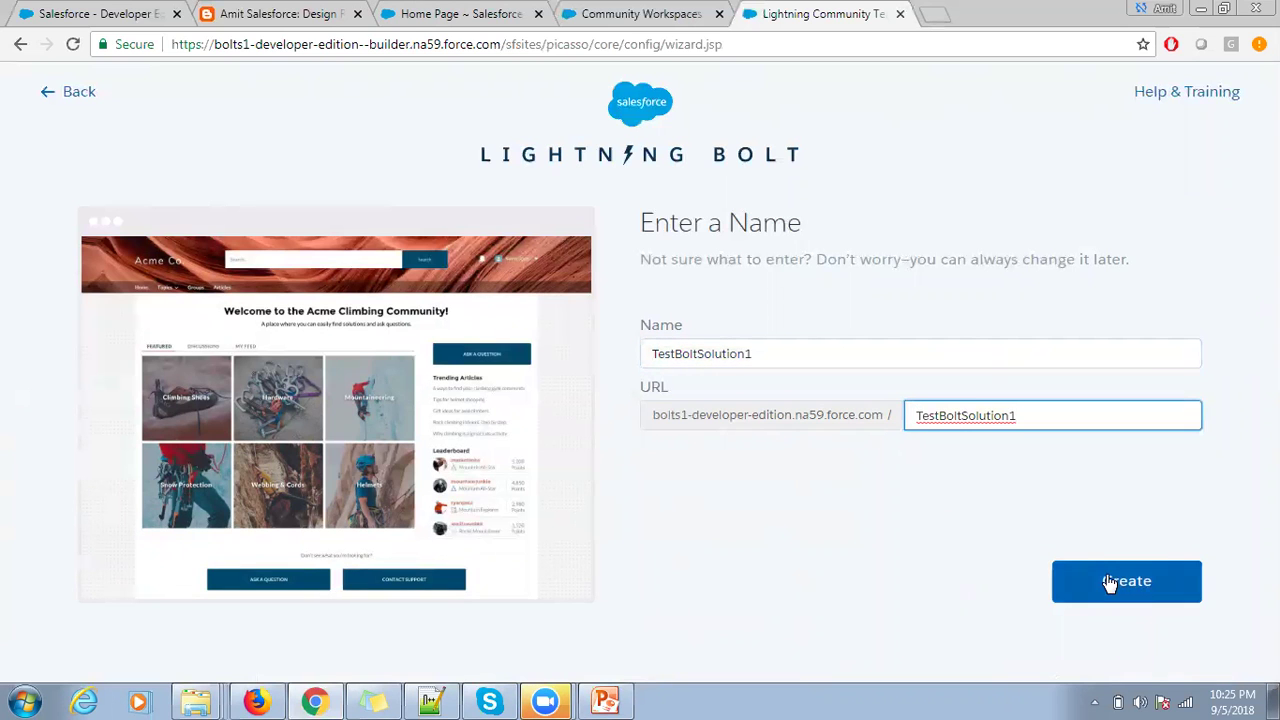
Step: Create TestBoltSolution1 and wait for Community Builder to load its Home page
left_click(1108, 583)
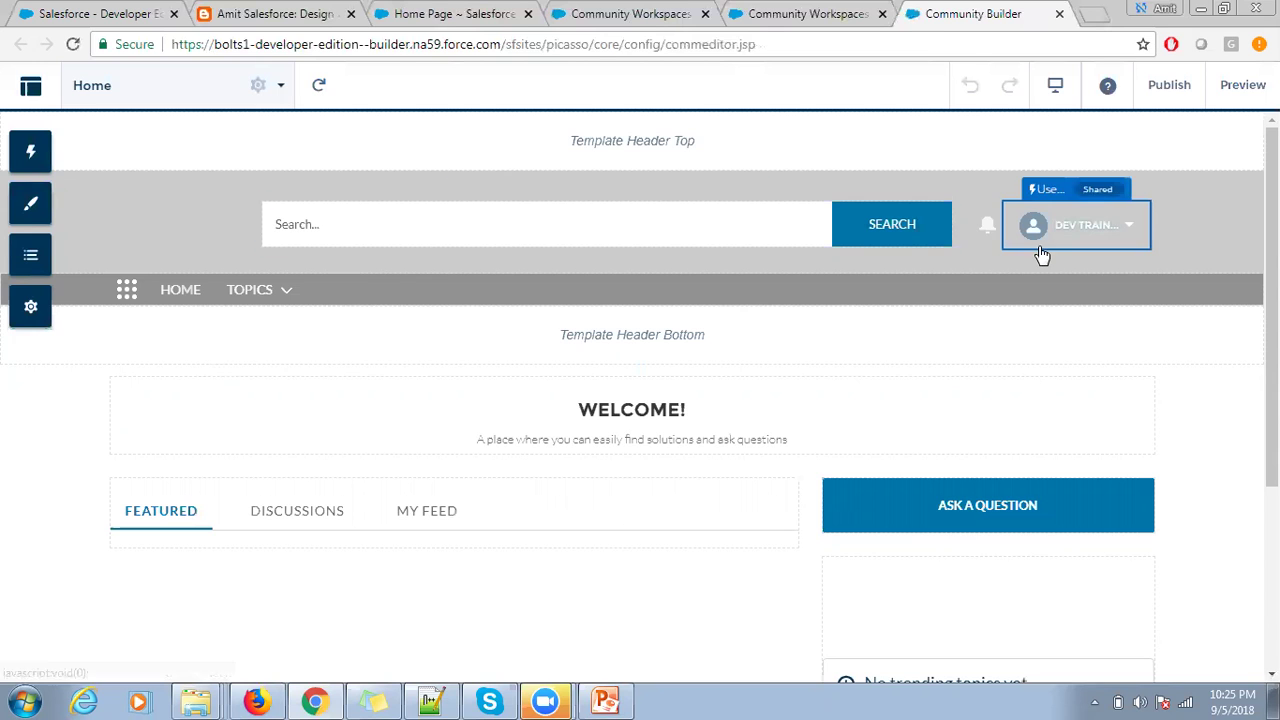
Step: Set the theme's Text Color to a red shade so the Welcome heading renders red
scroll(640, 400, "down", 1)
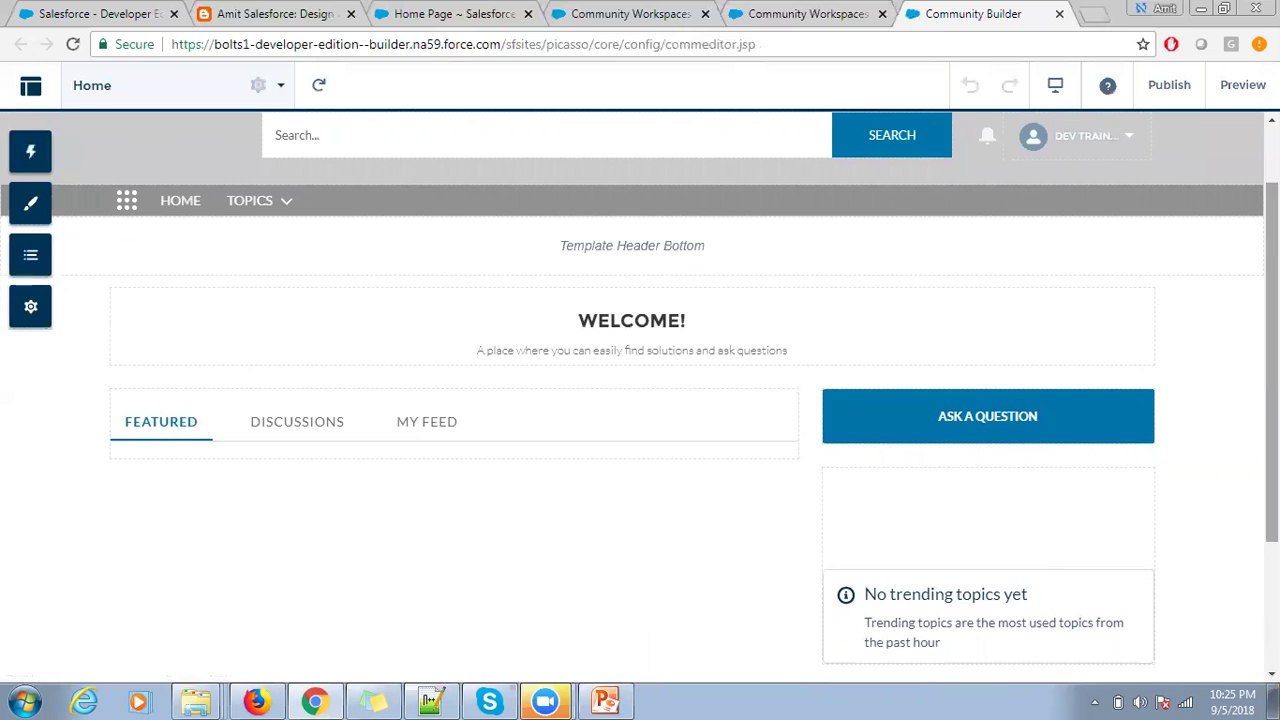
left_click(34, 206)
left_click(146, 325)
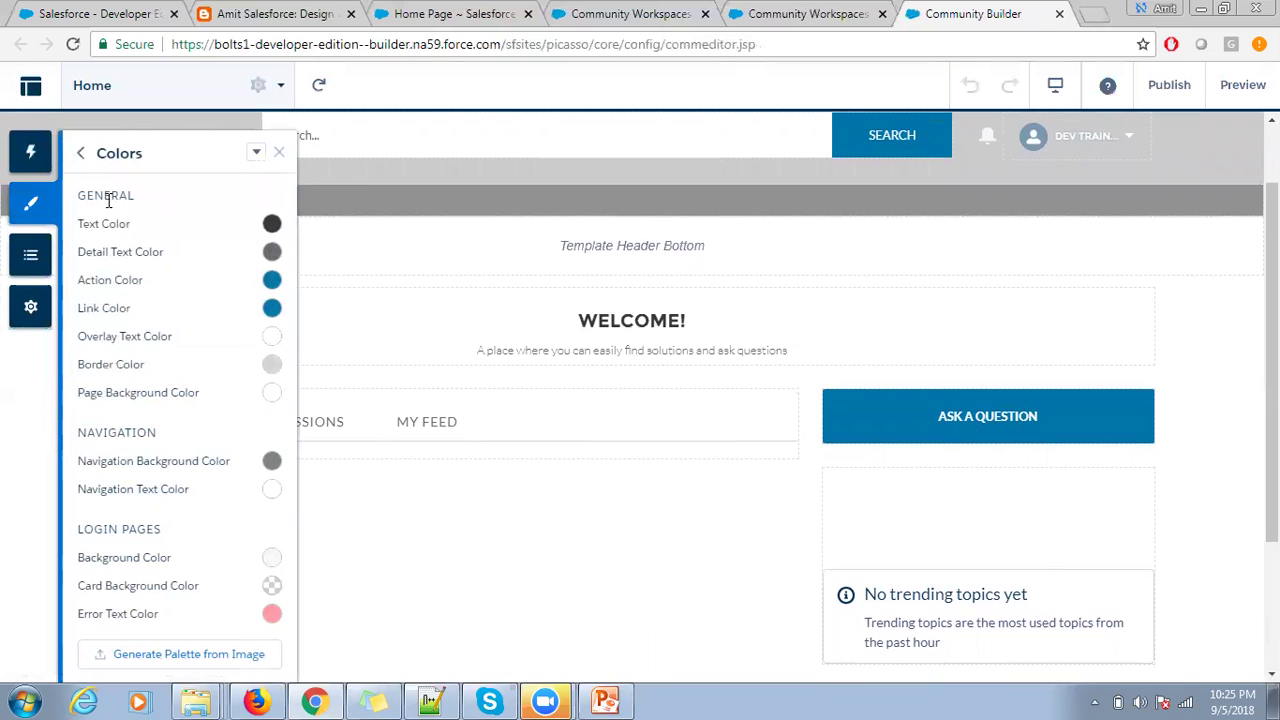
left_click(268, 223)
left_click(222, 277)
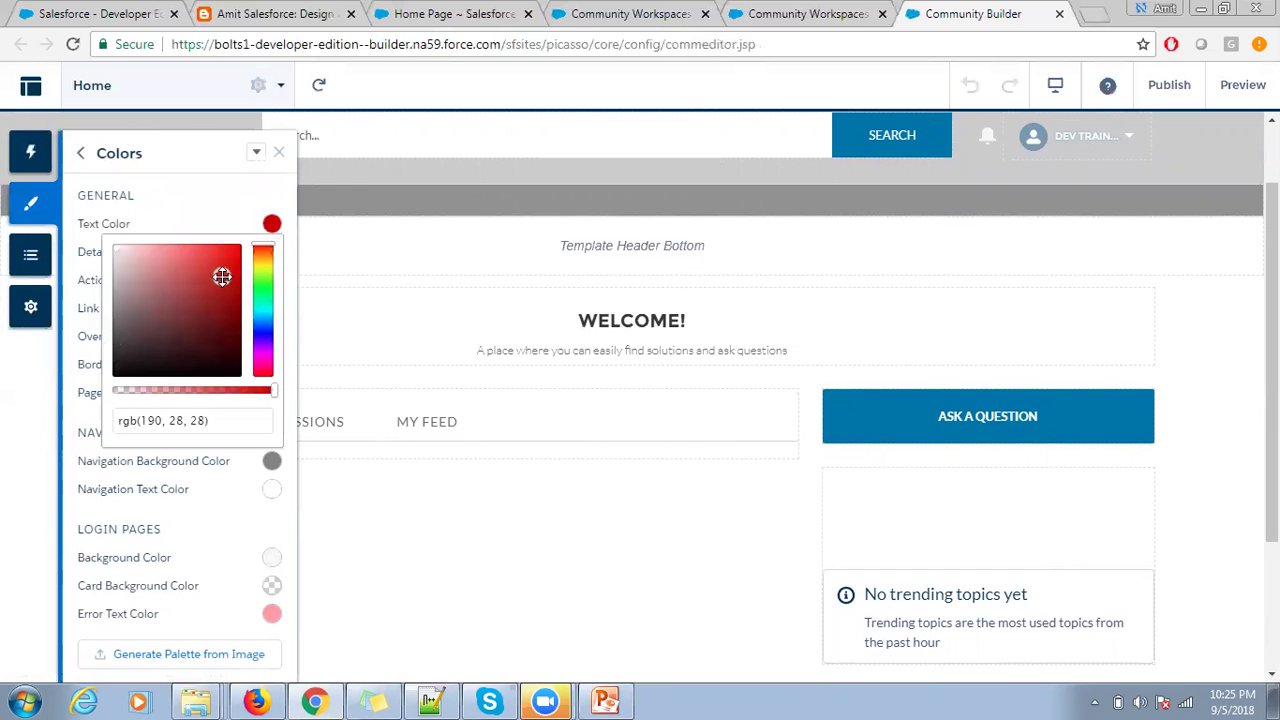
left_click(366, 258)
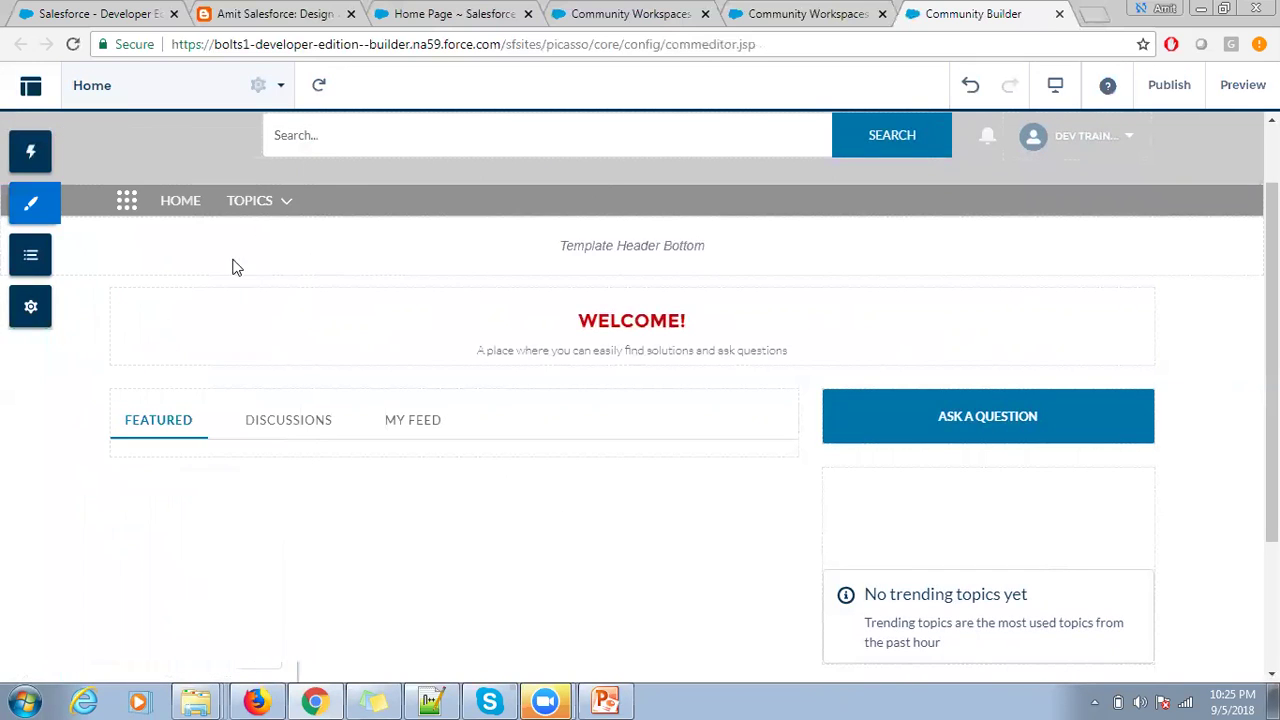
left_click(44, 215)
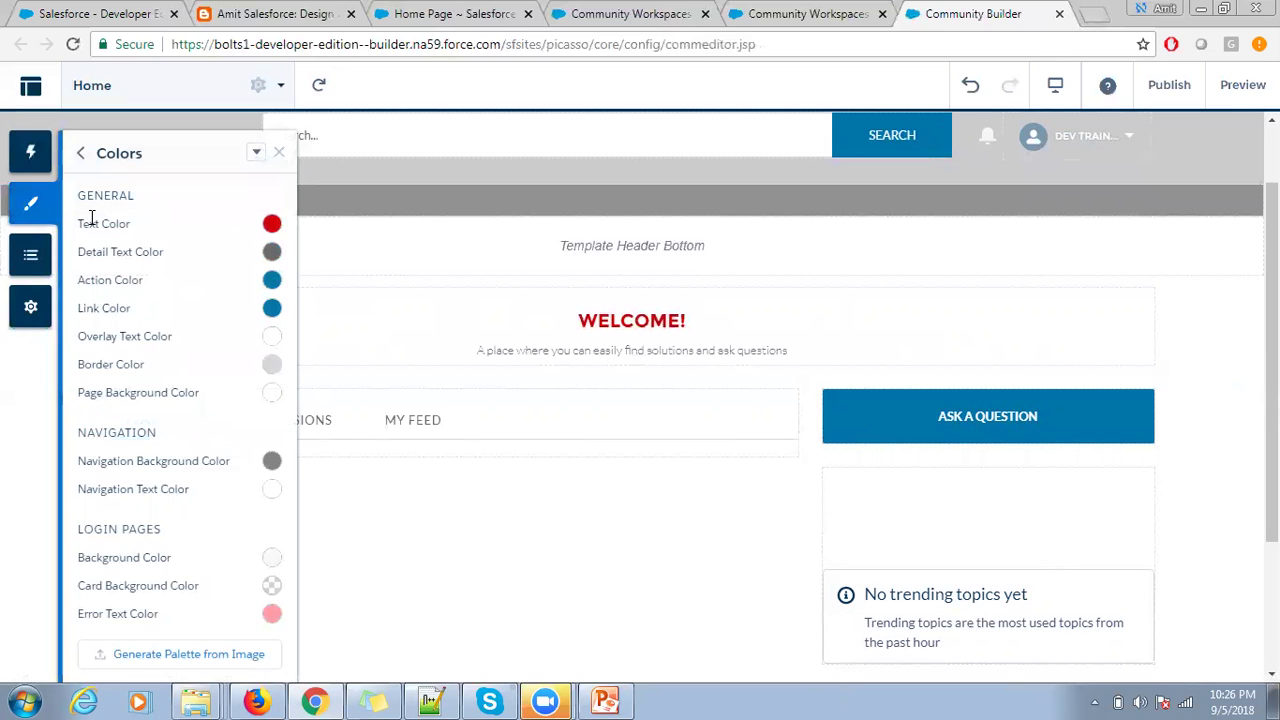
Step: Upload the Capture2 forest image as the Company Logo in Theme Images
left_click(79, 155)
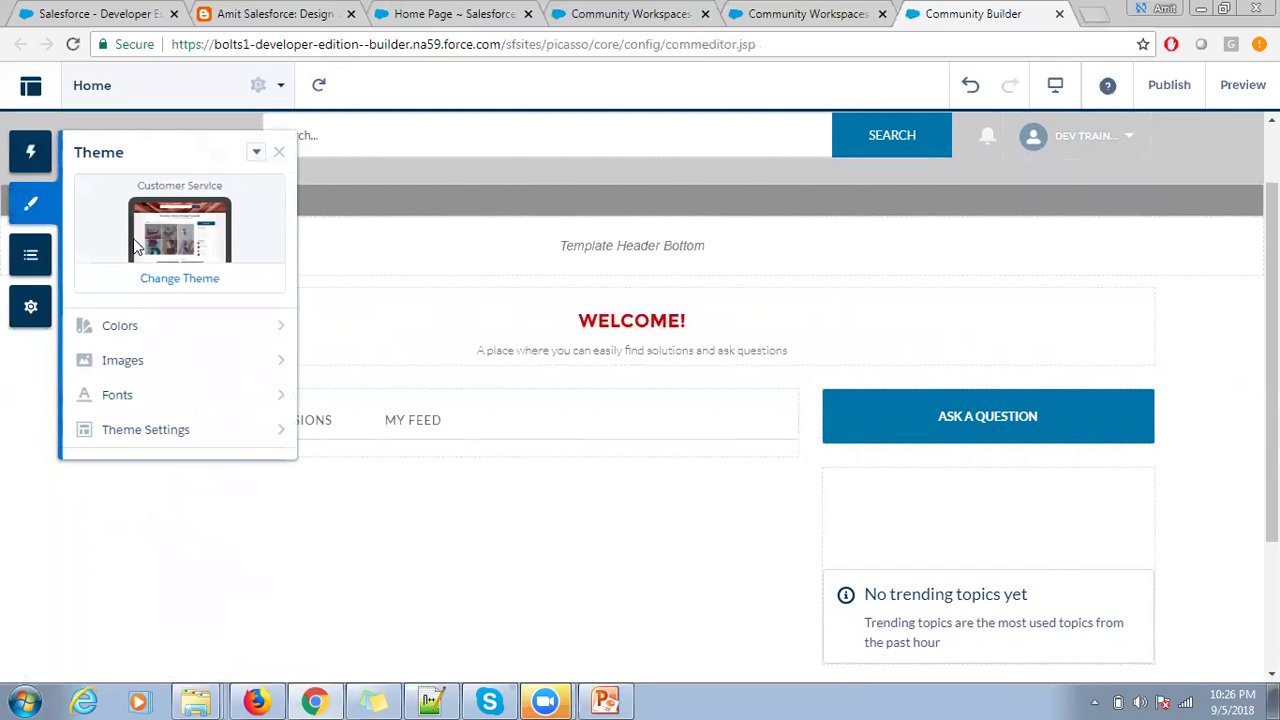
left_click(125, 362)
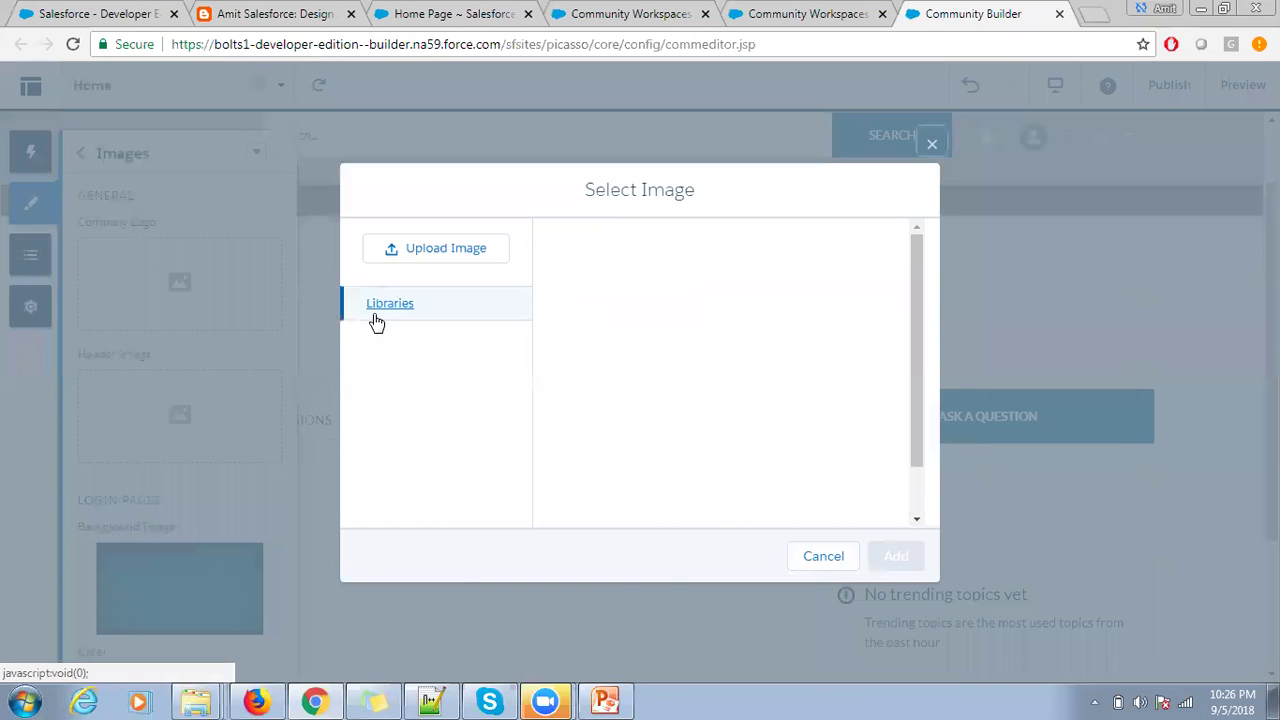
left_click(409, 258)
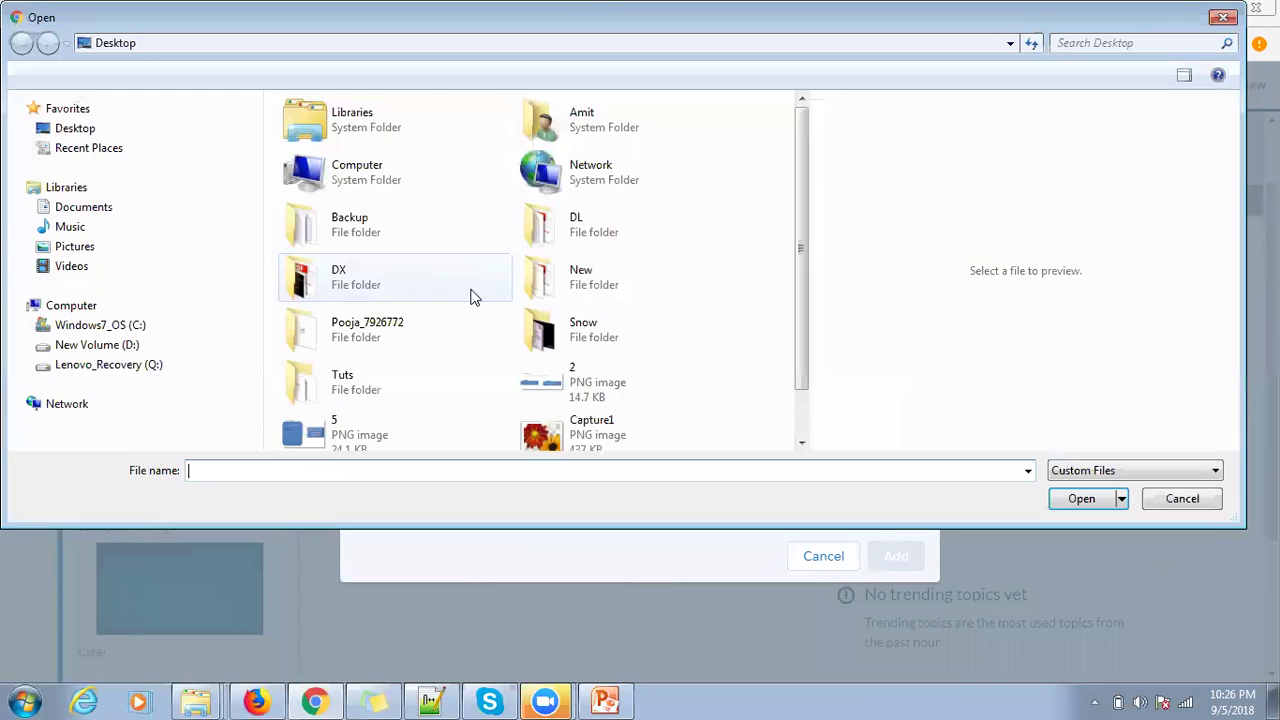
left_click(578, 256)
key("Down")
key("Down")
key("Down")
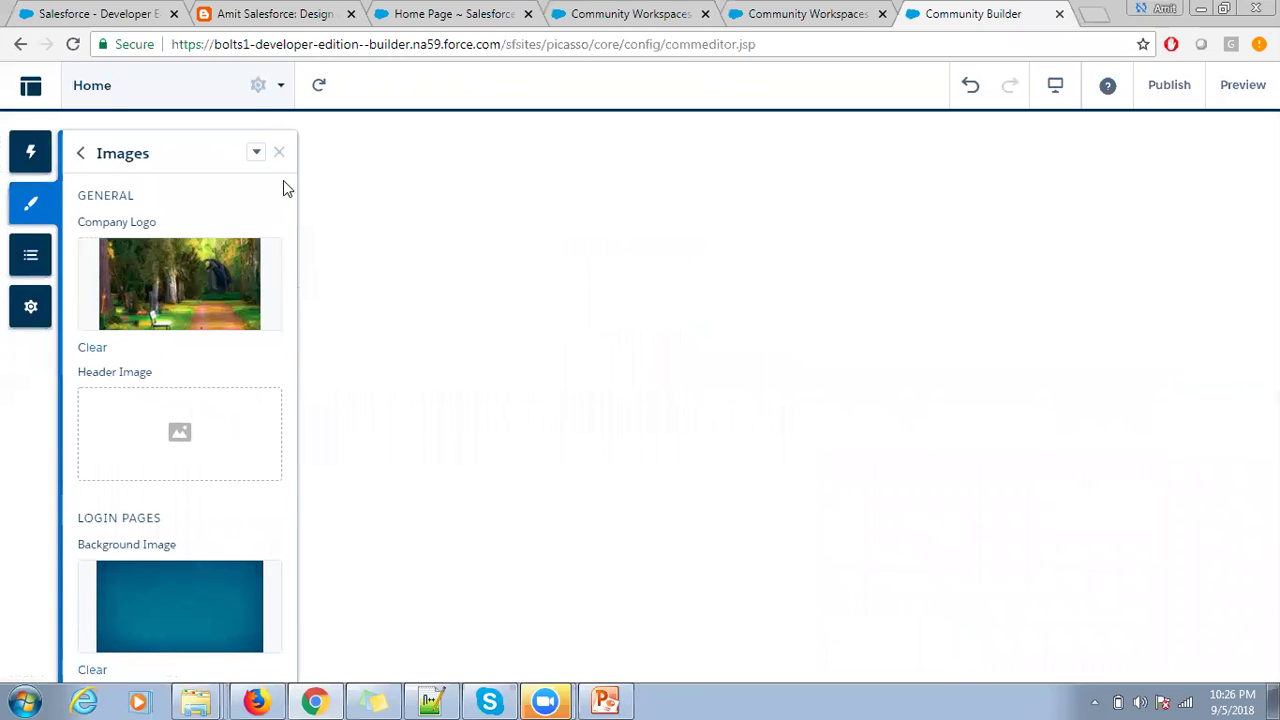
left_click(279, 153)
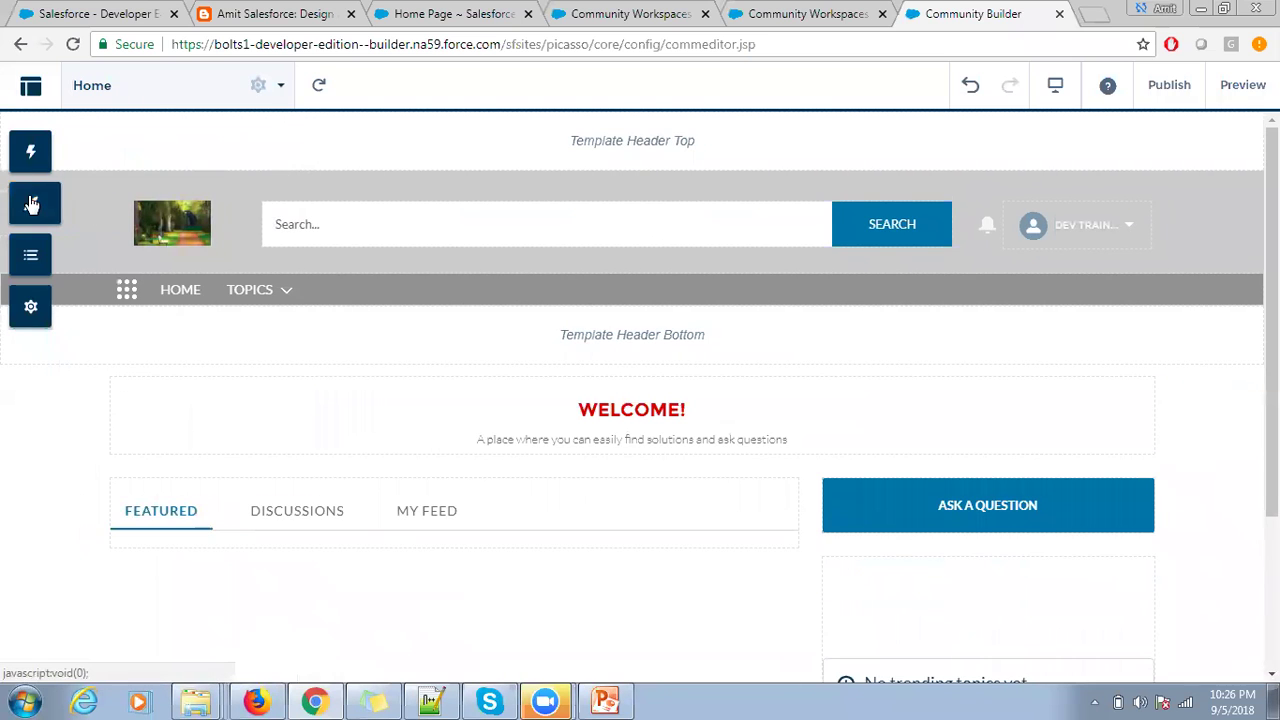
Step: Upload the Capture1 beach image as the Header Image
left_click(31, 204)
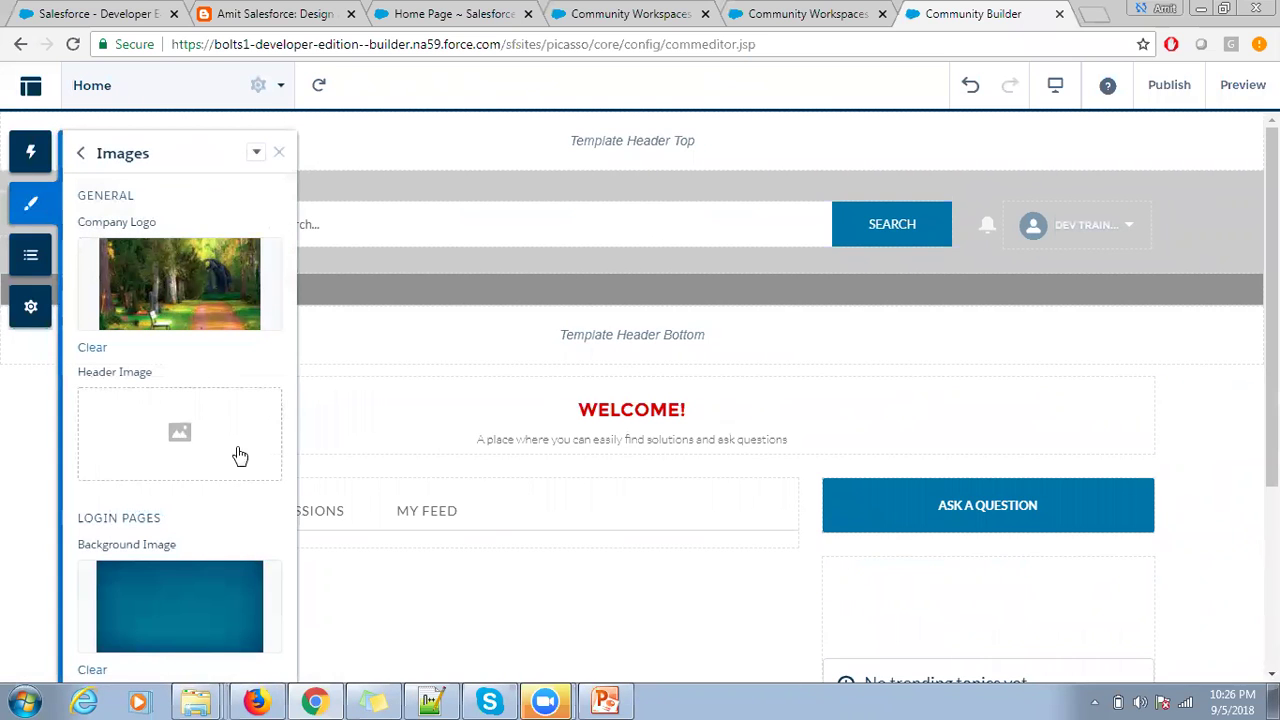
left_click_drag(170, 589, 168, 592)
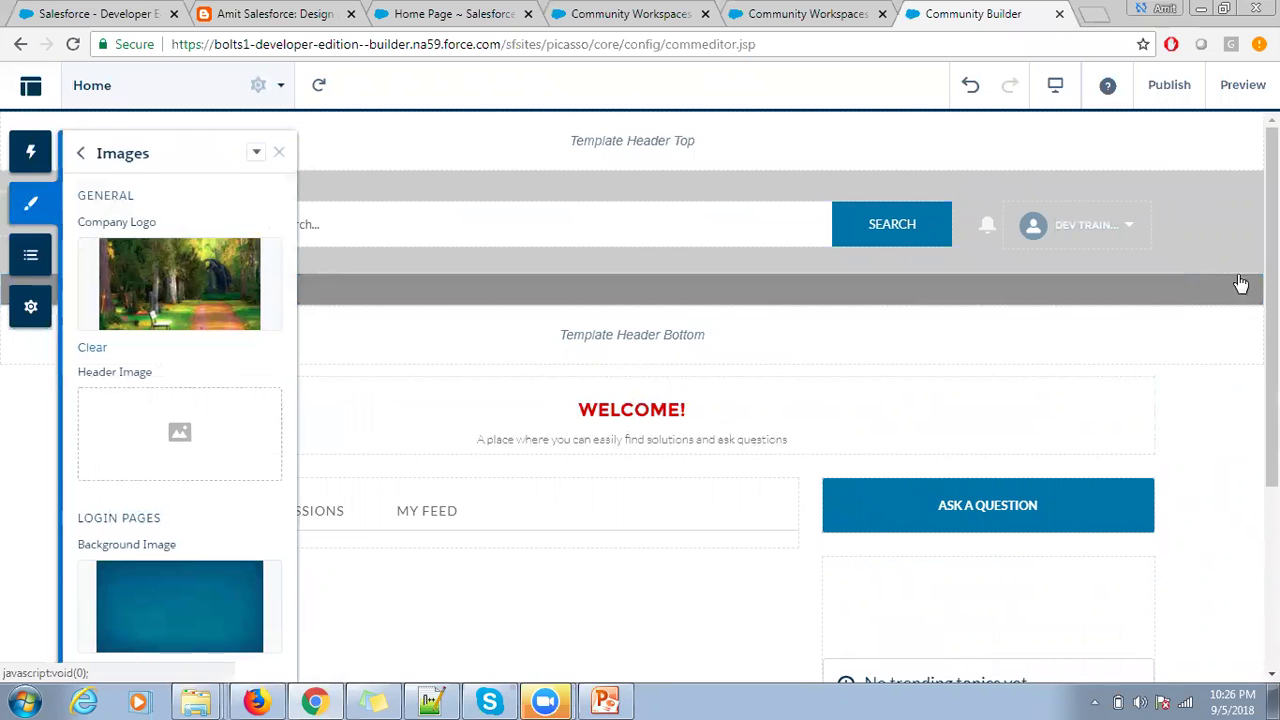
left_click(191, 438)
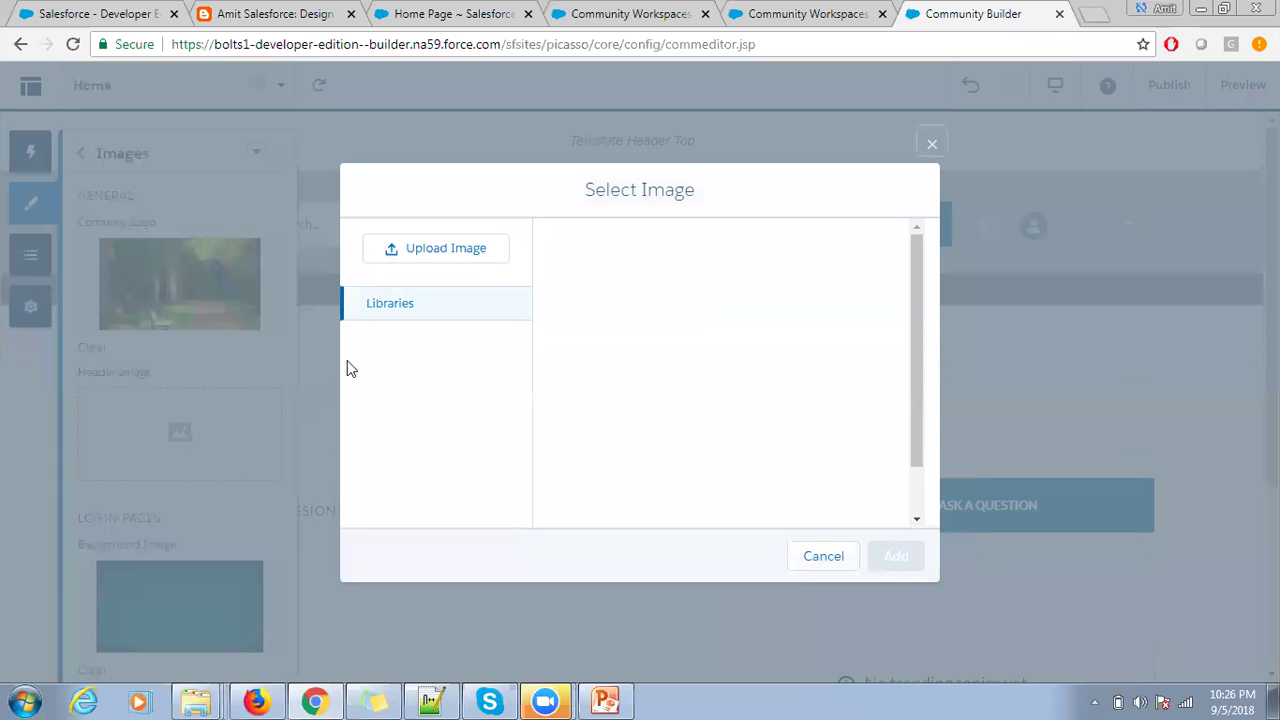
left_click(477, 262)
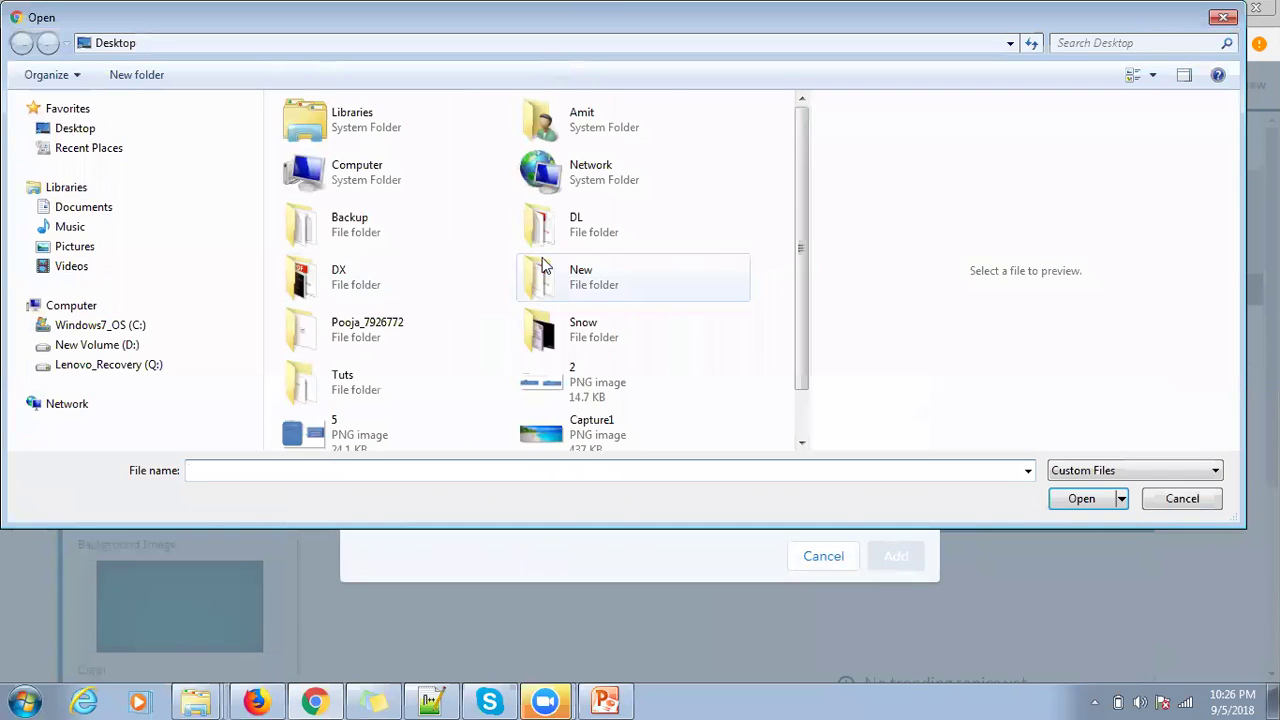
type("Capture1")
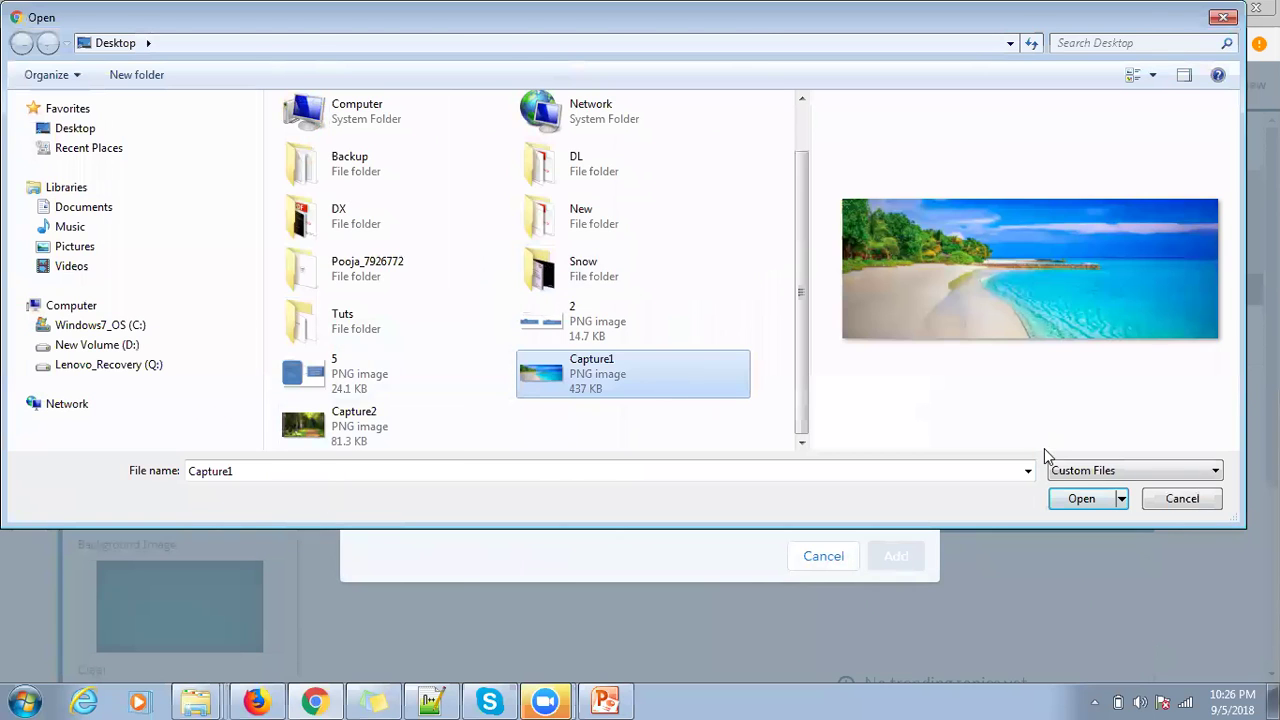
left_click(1065, 497)
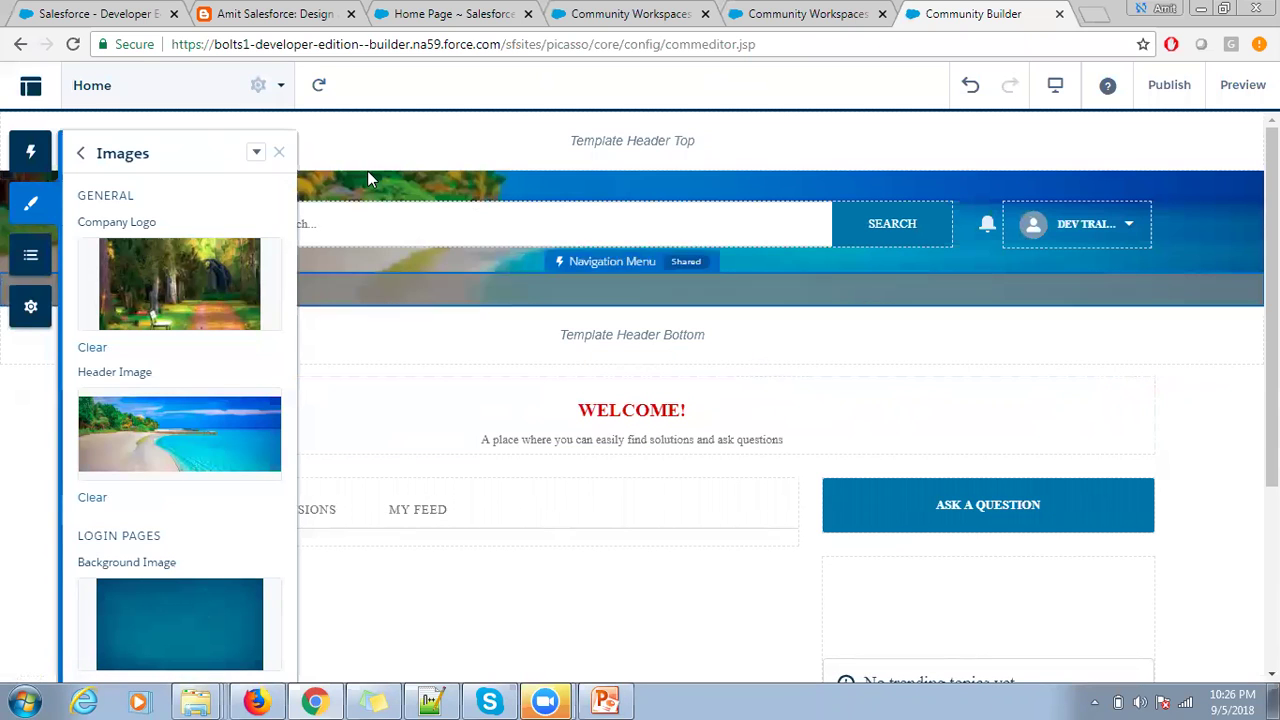
left_click(279, 152)
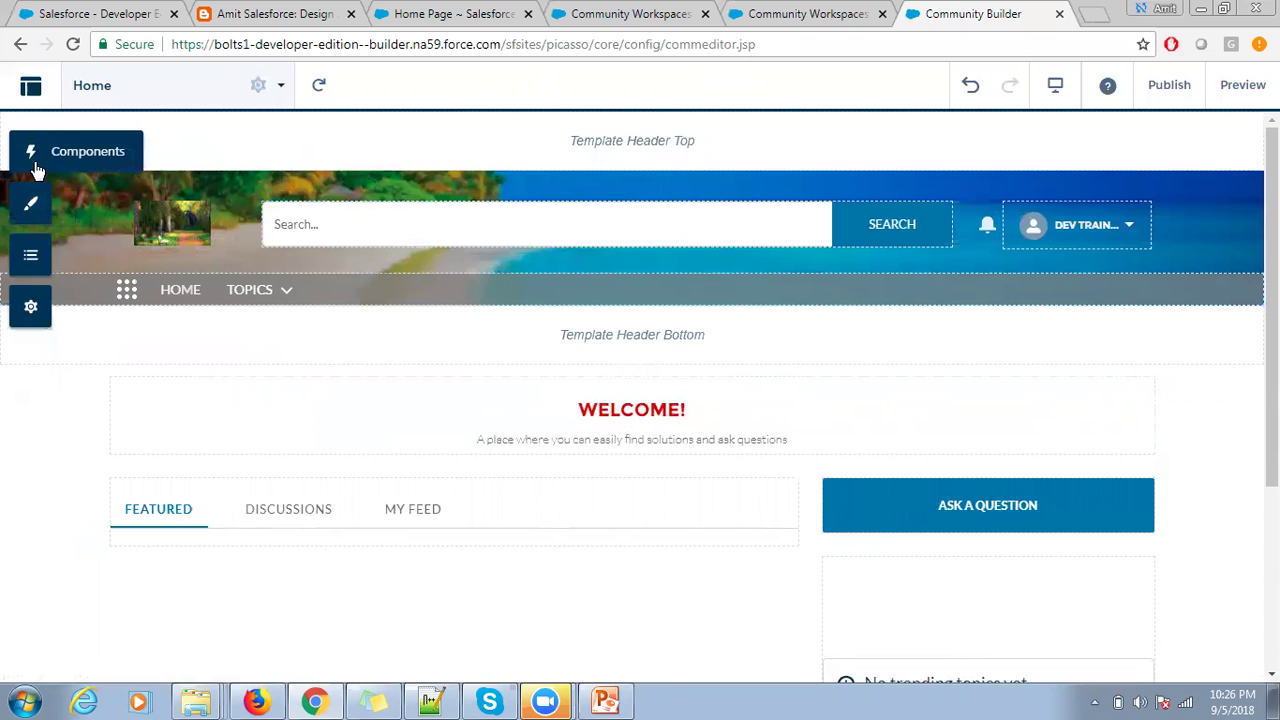
Step: Drag TestComponent into the Home page's right column and scroll up to view the header banner
left_click(34, 166)
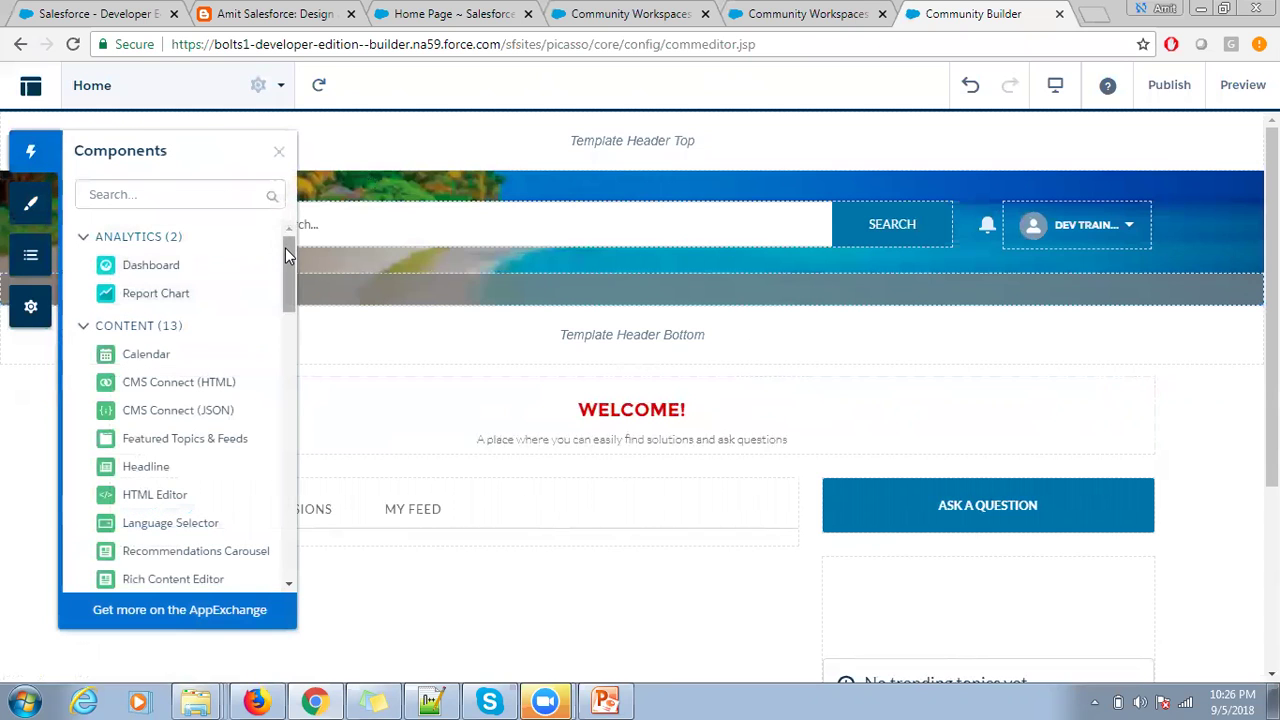
mouse_move(285, 248)
left_mouse_down()
mouse_move(289, 545)
mouse_move(937, 603)
mouse_move(843, 583)
left_mouse_up()
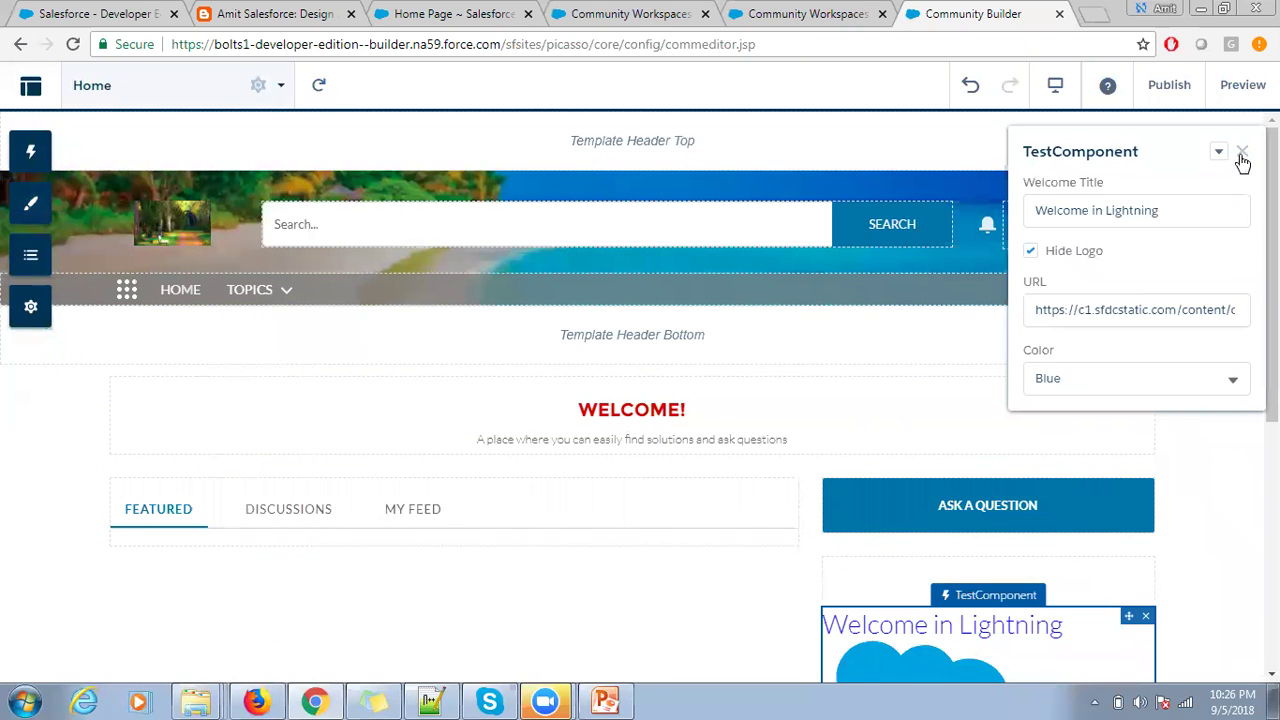
left_click(1242, 151)
scroll(1240, 160, "down", 3)
scroll(640, 400, "up", 1)
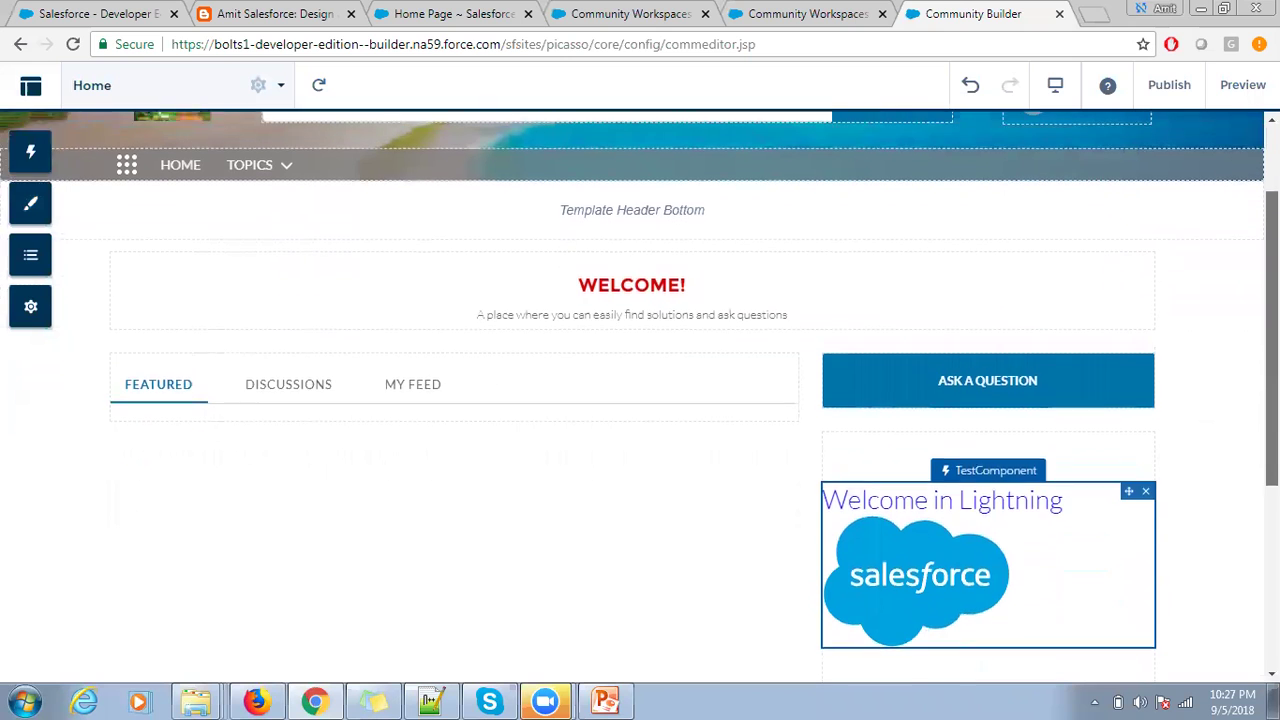
scroll(640, 400, "up", 1)
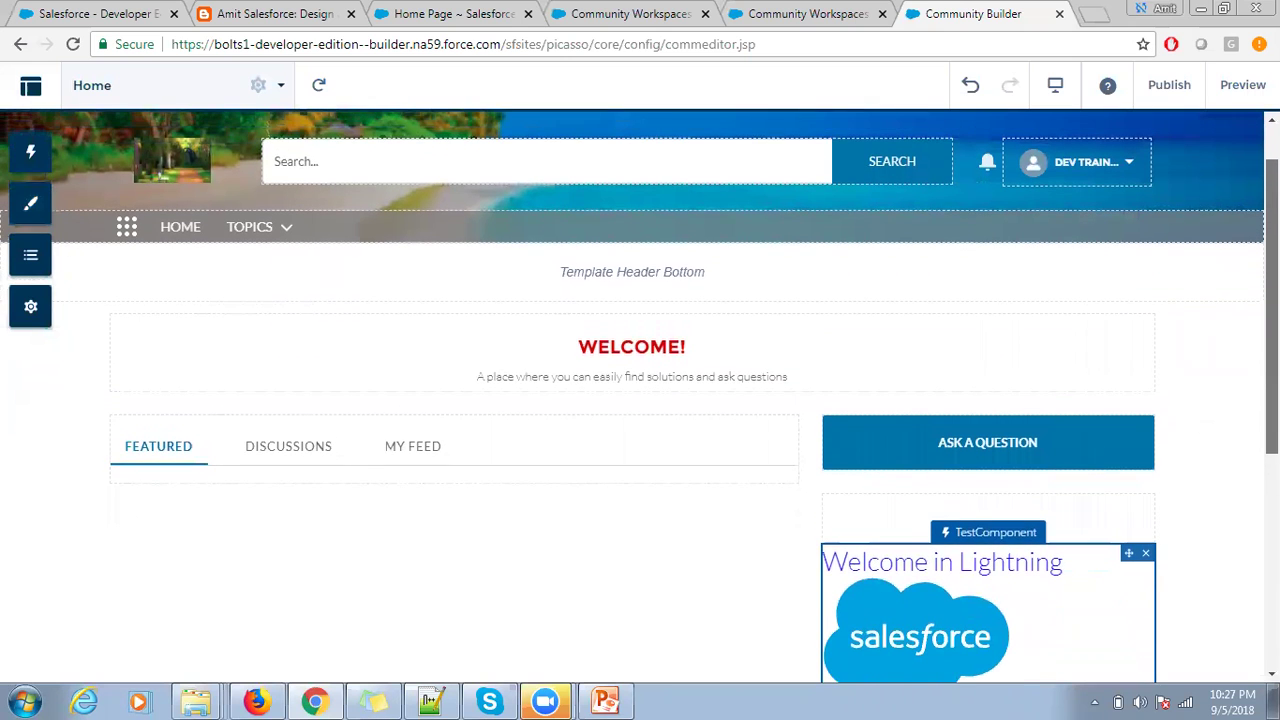
scroll(640, 400, "up", 1)
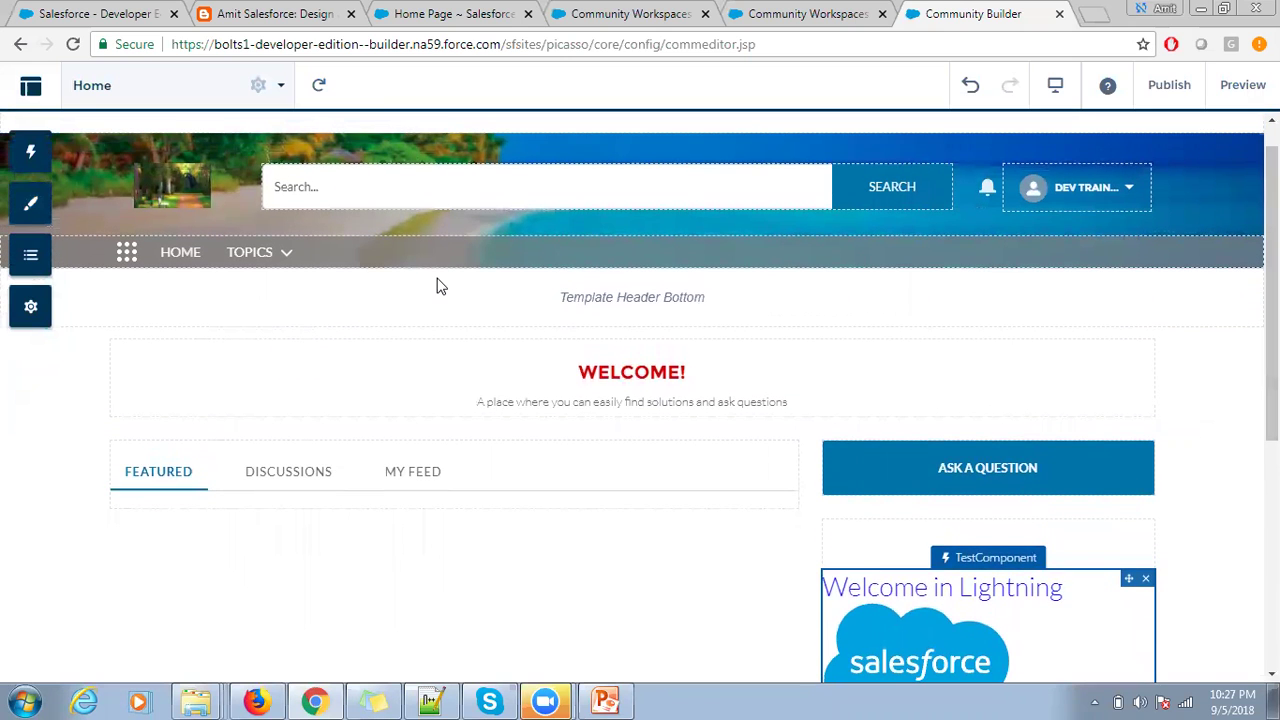
Step: In Settings > Developer, upload Capture2 as the template thumbnail image
left_click(35, 316)
left_click(122, 436)
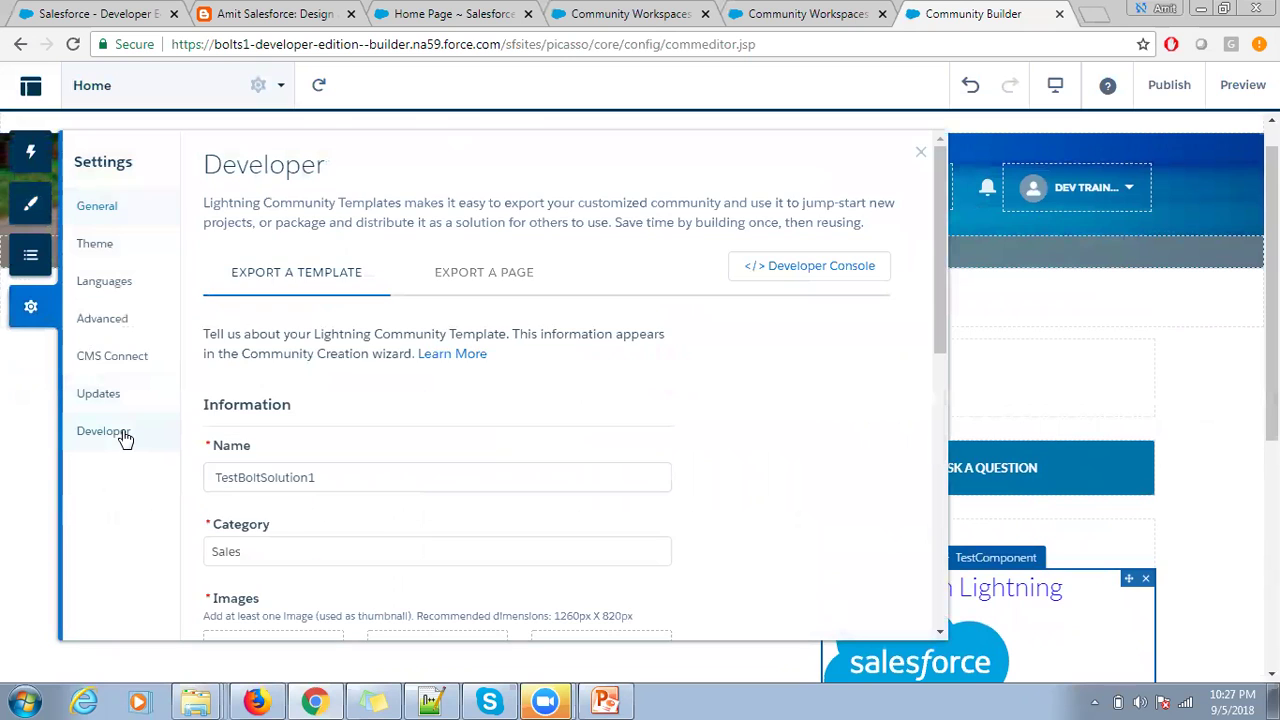
left_click_drag(936, 289, 937, 405)
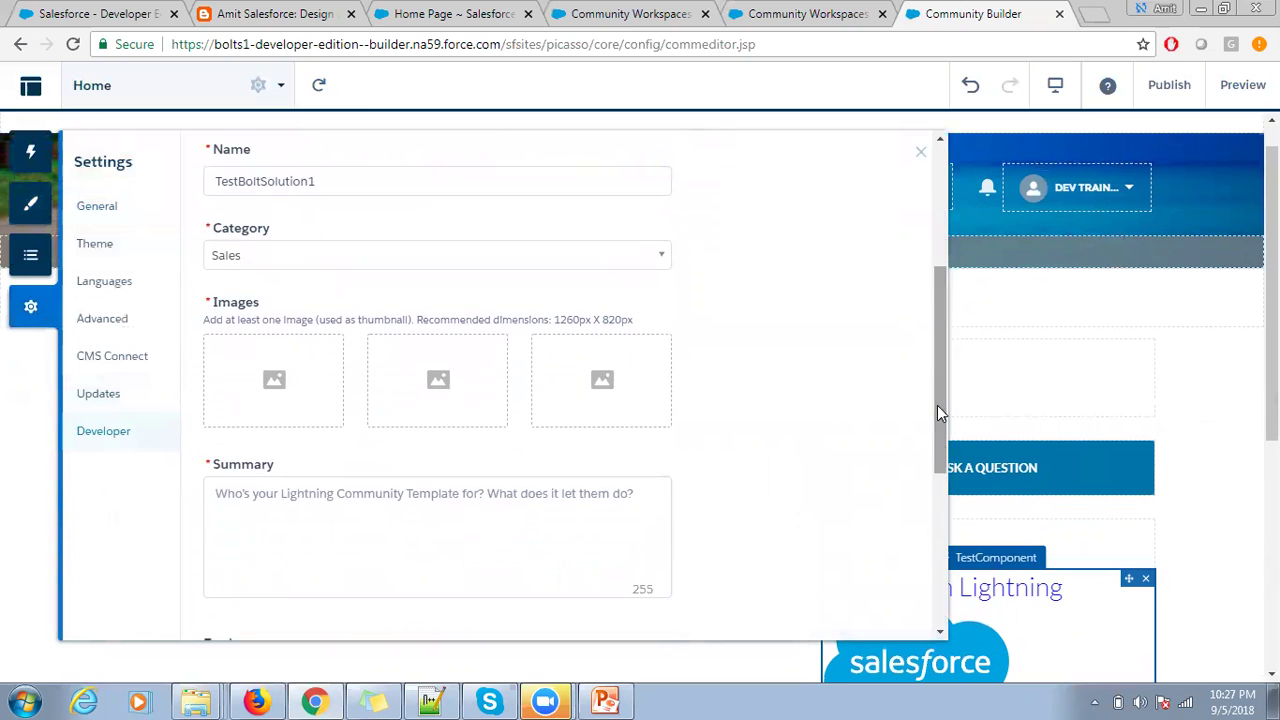
left_click(283, 377)
left_click(616, 452)
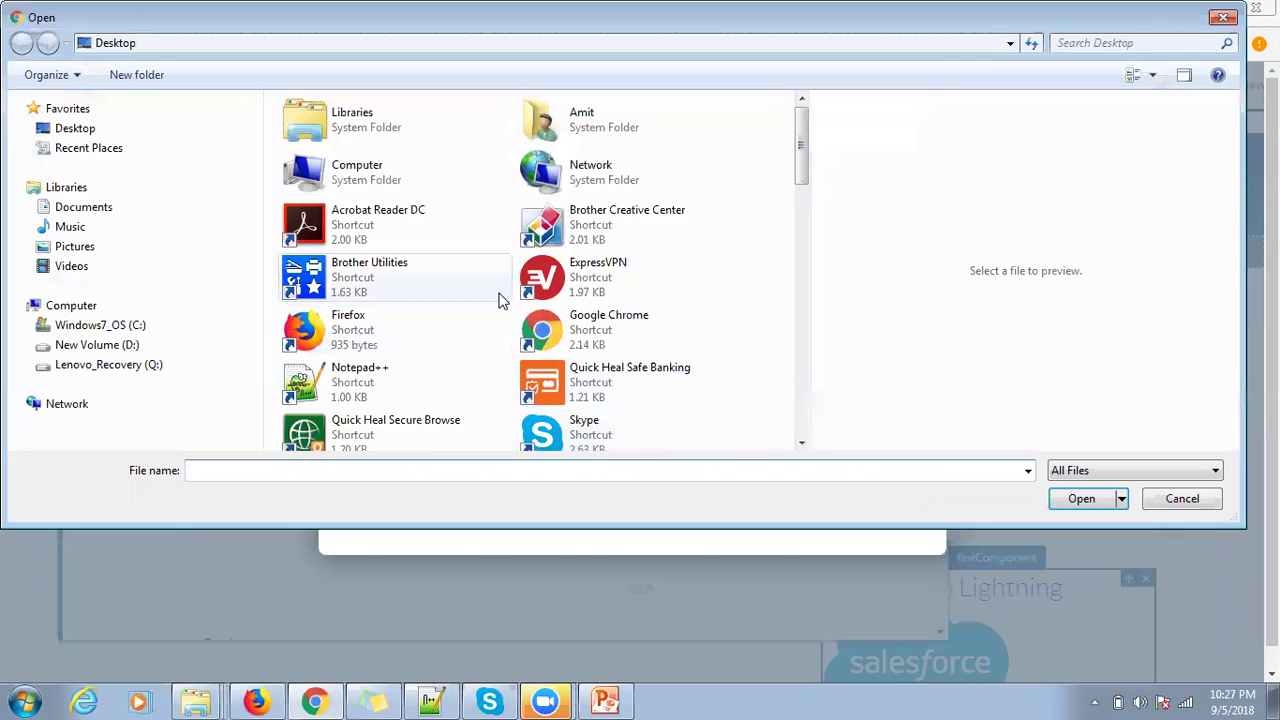
left_click_drag(800, 145, 789, 409)
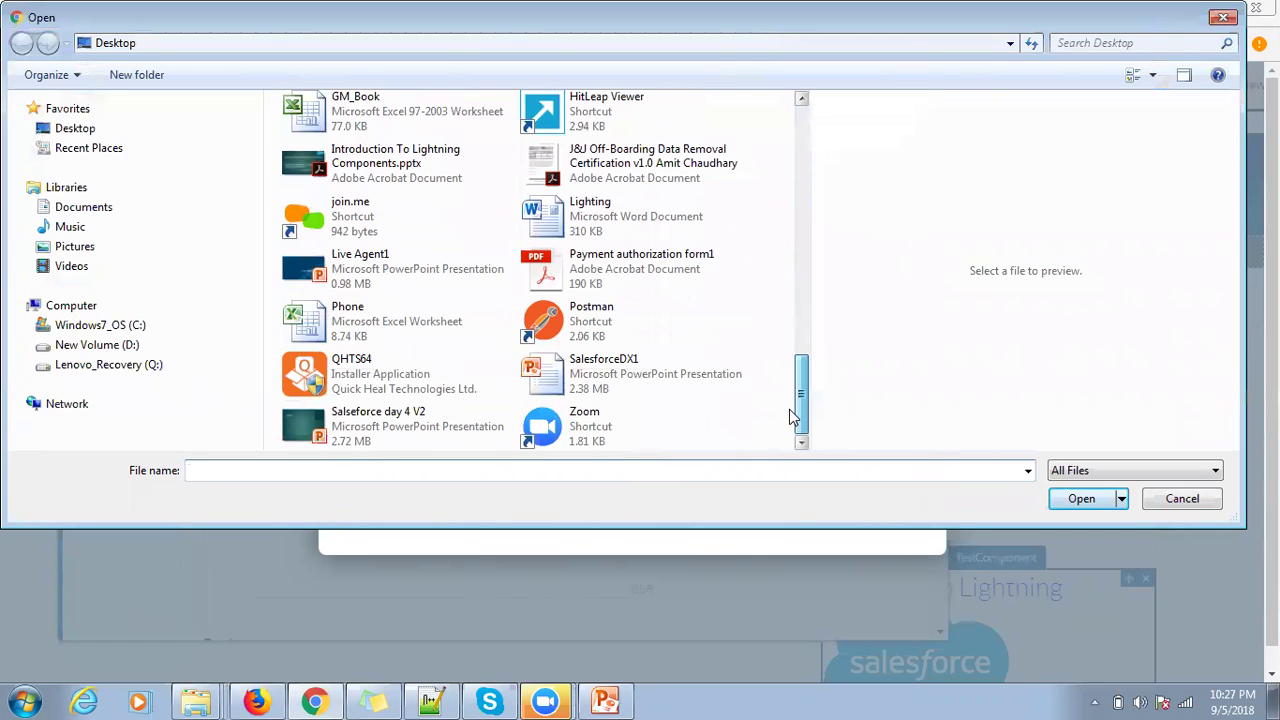
left_click(575, 284)
key("c")
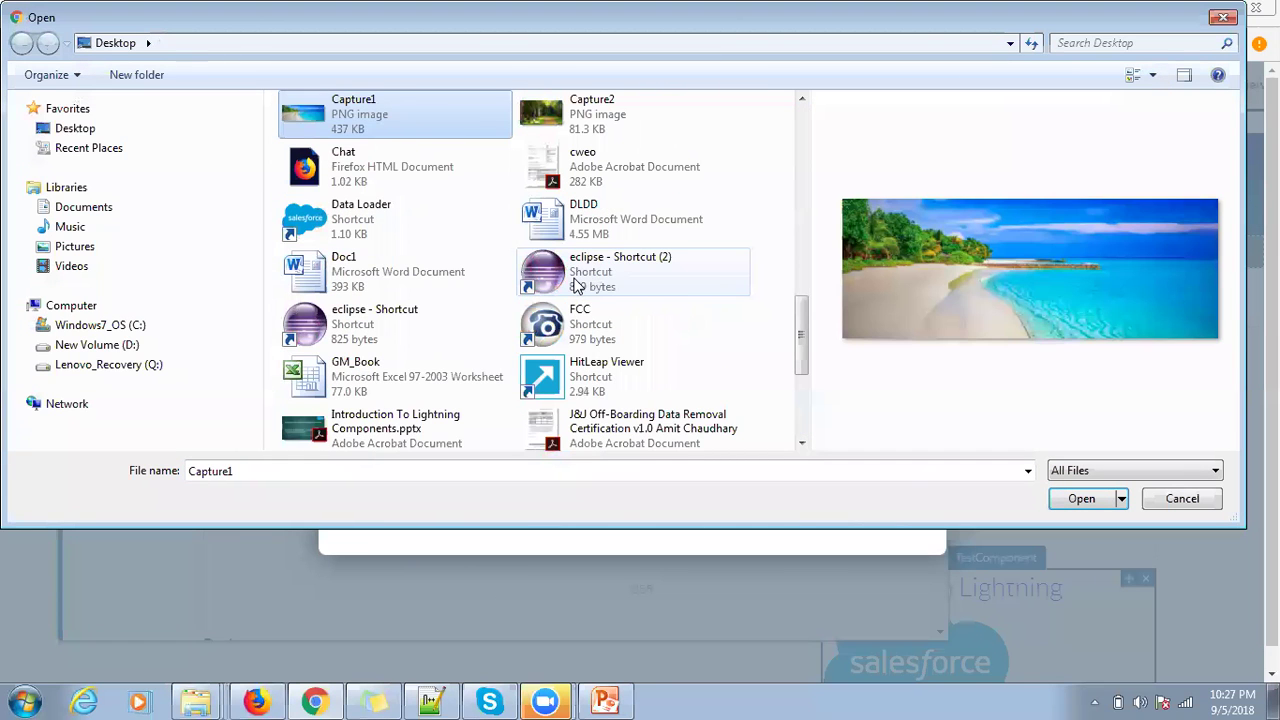
left_click(636, 128)
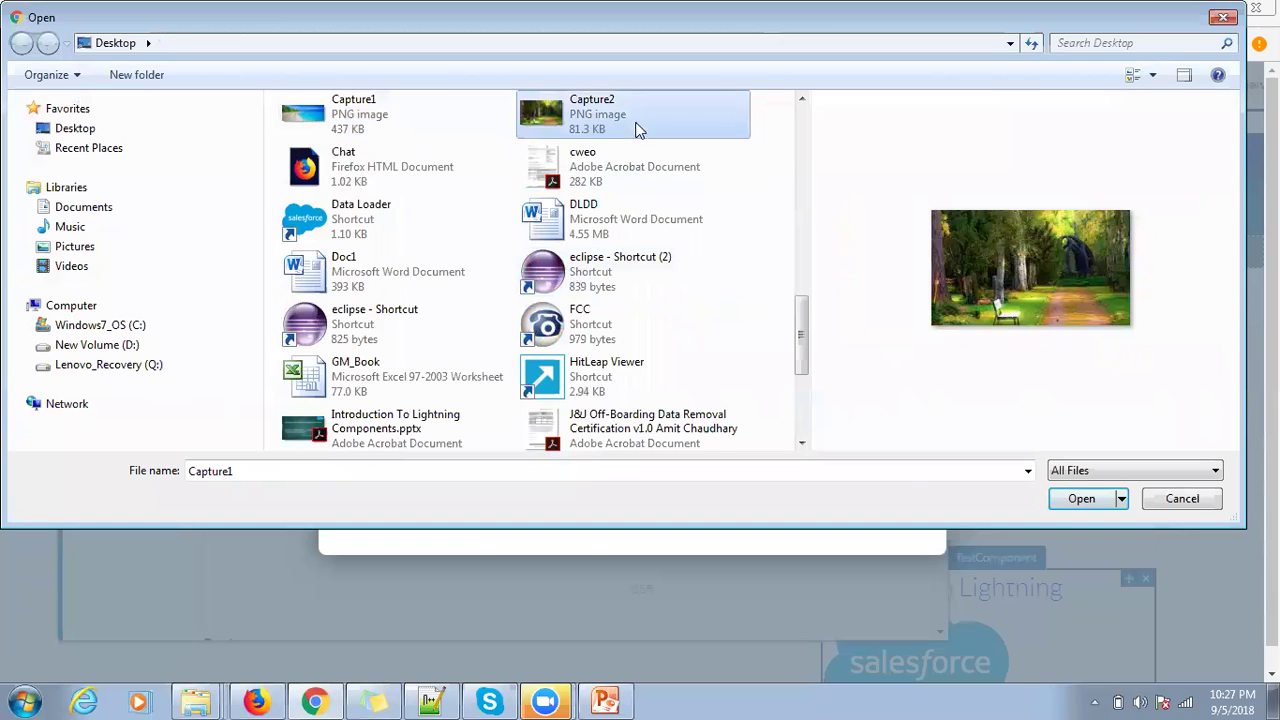
left_click(1064, 503)
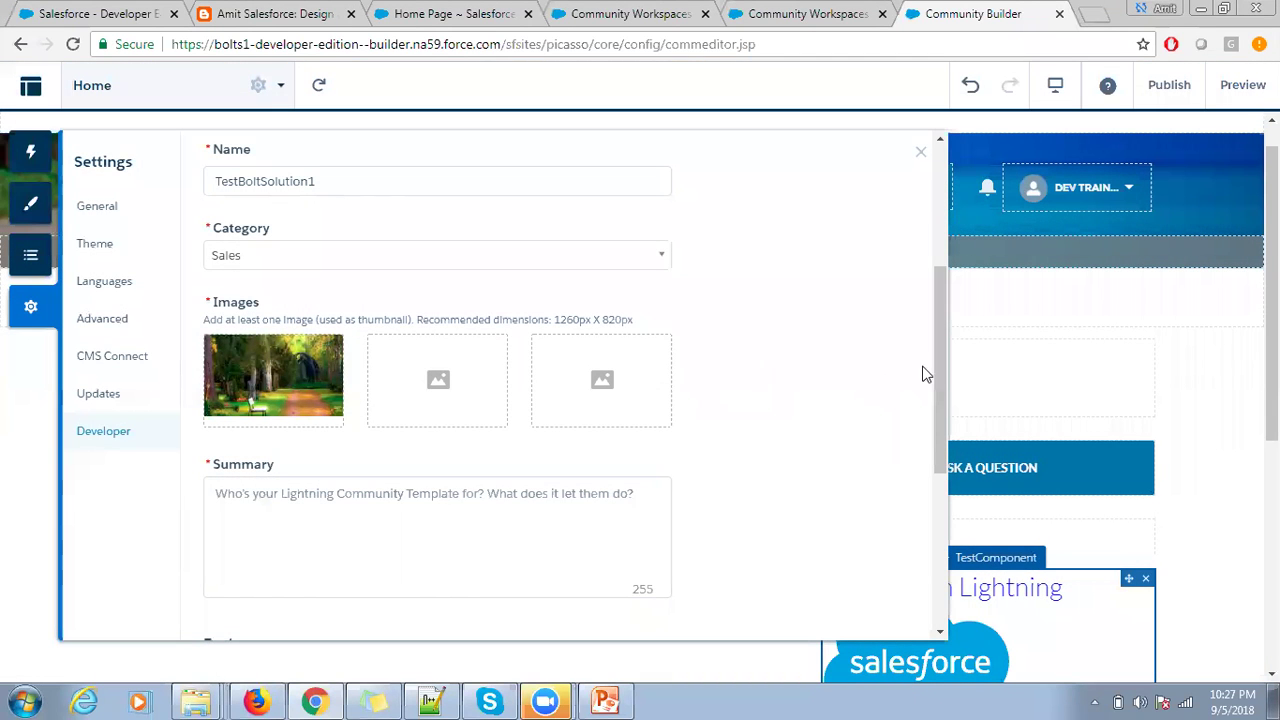
Step: Enter summary 'Test Lightning Bolt Solutio' and reuse it as the Feature 1 title and description
scroll(937, 418, "down", 2)
left_click(391, 432)
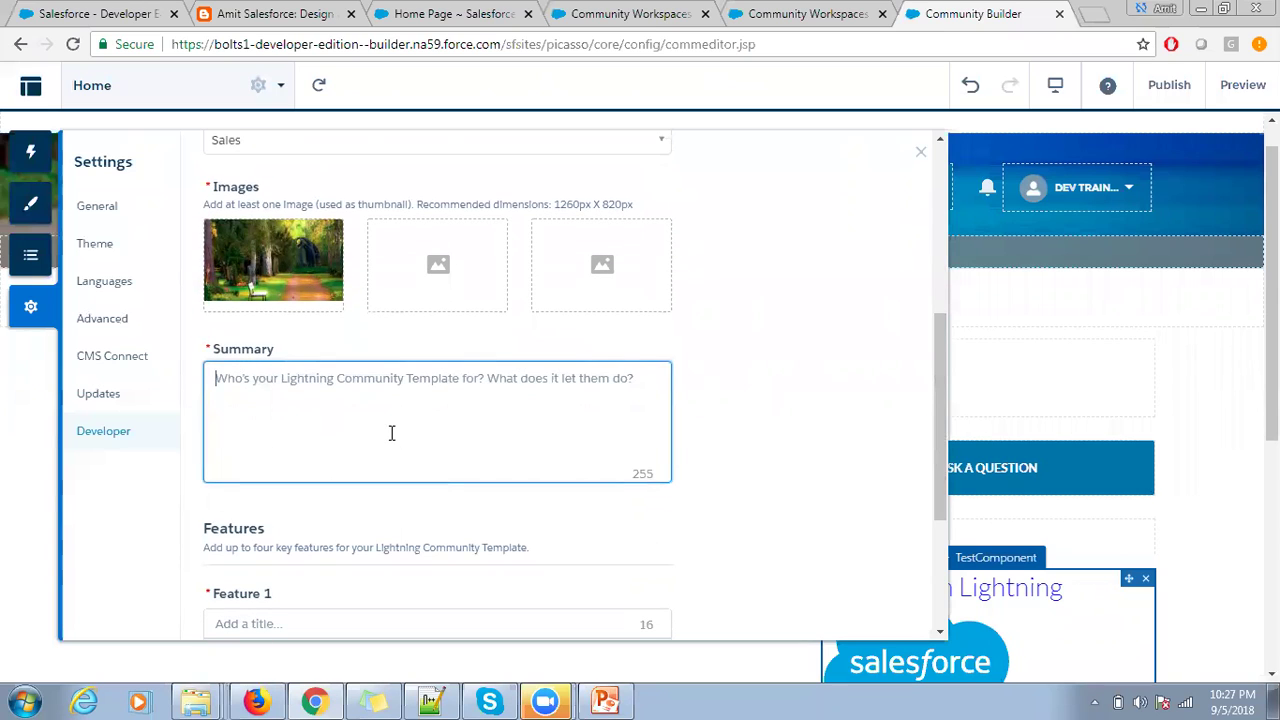
type("Tes")
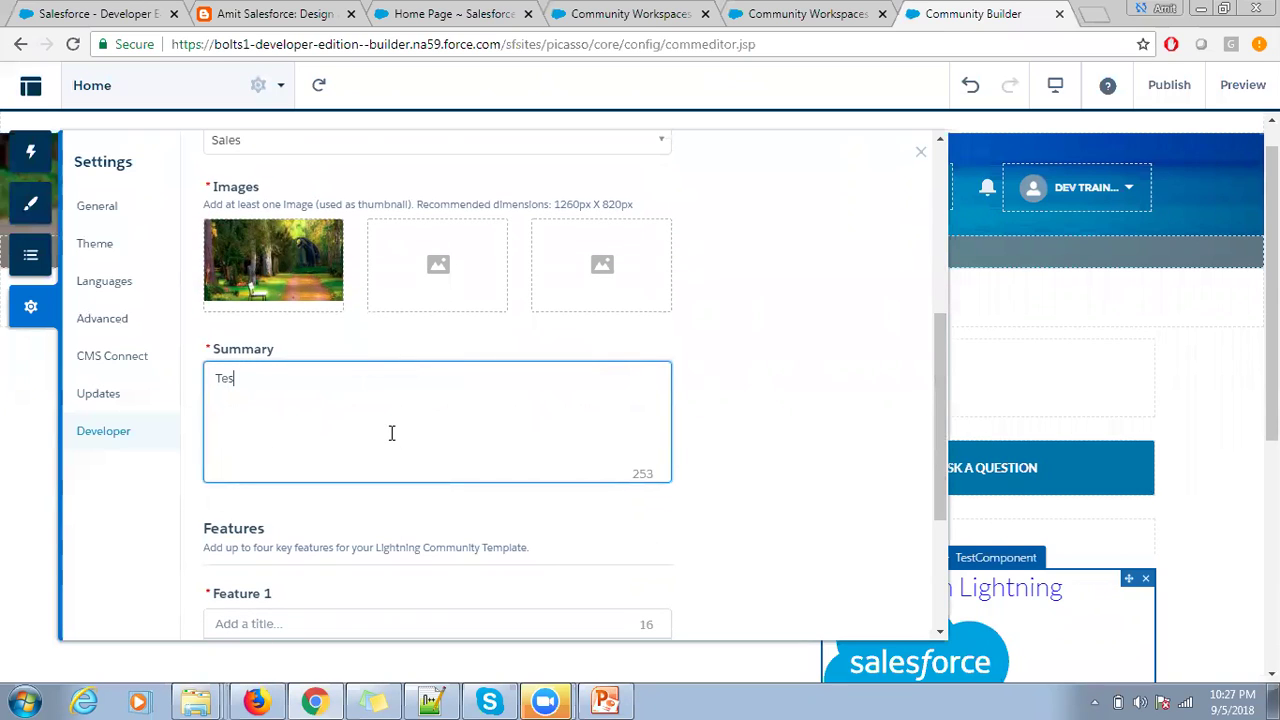
type("t Lightn")
type("ing Bo")
type("lt Solutio")
key("ctrl+a")
key("ctrl+c")
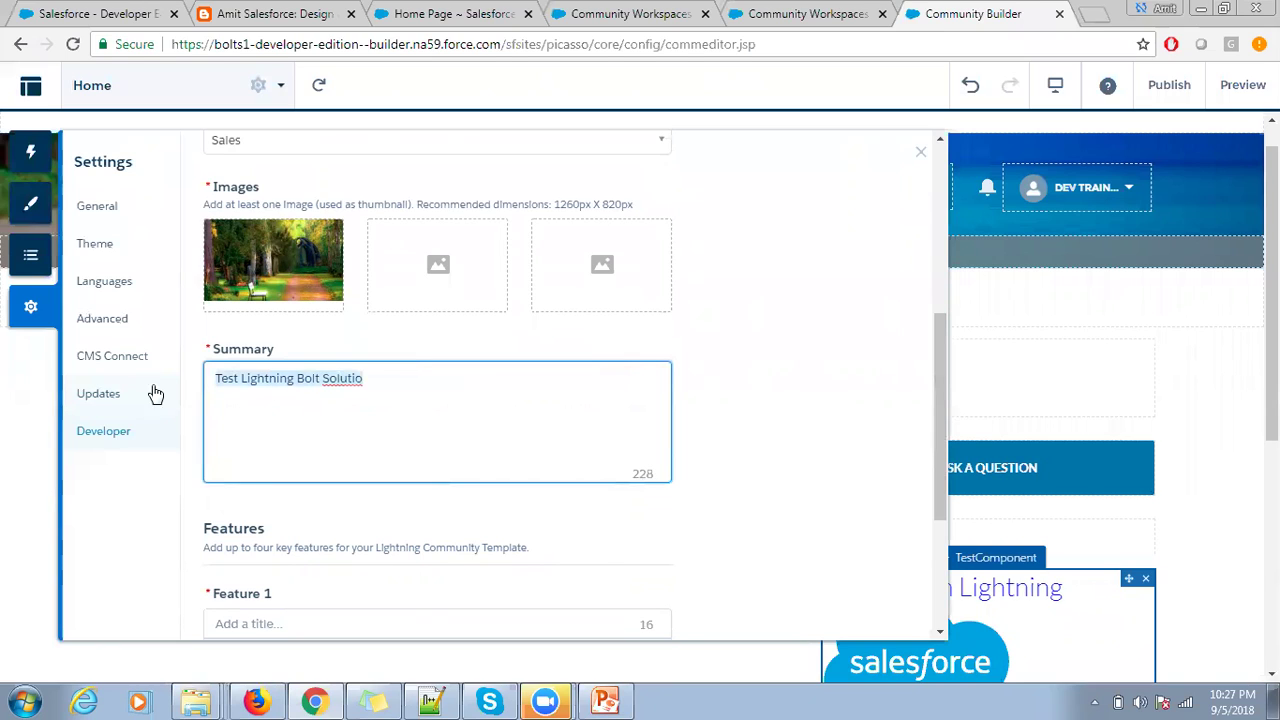
left_click_drag(941, 405, 958, 515)
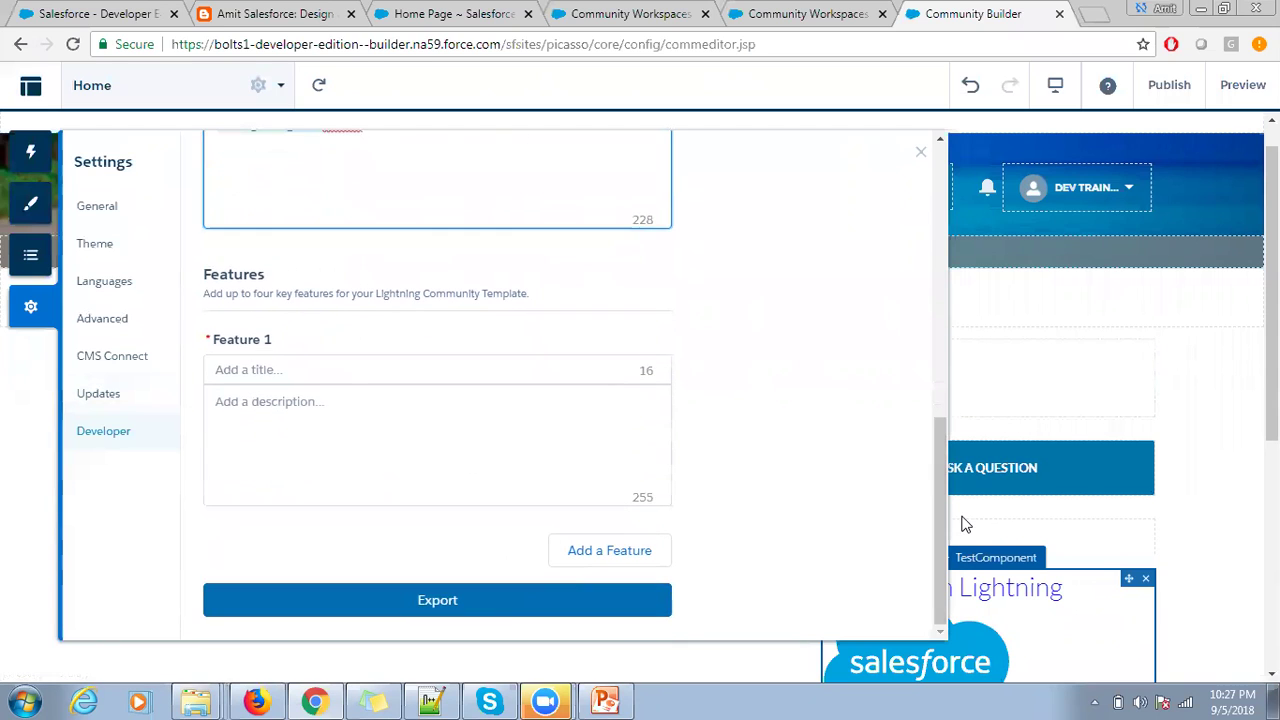
left_click(342, 372)
key("ctrl+v")
left_click(305, 415)
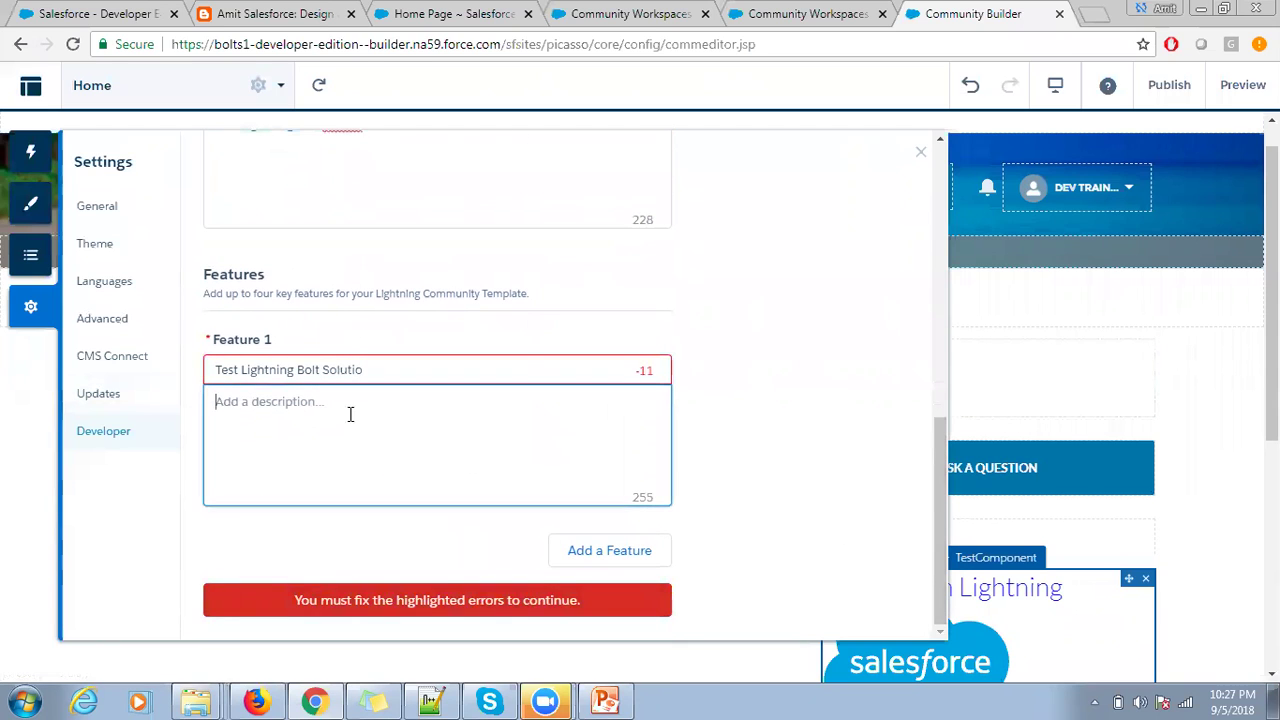
key("ctrl+v")
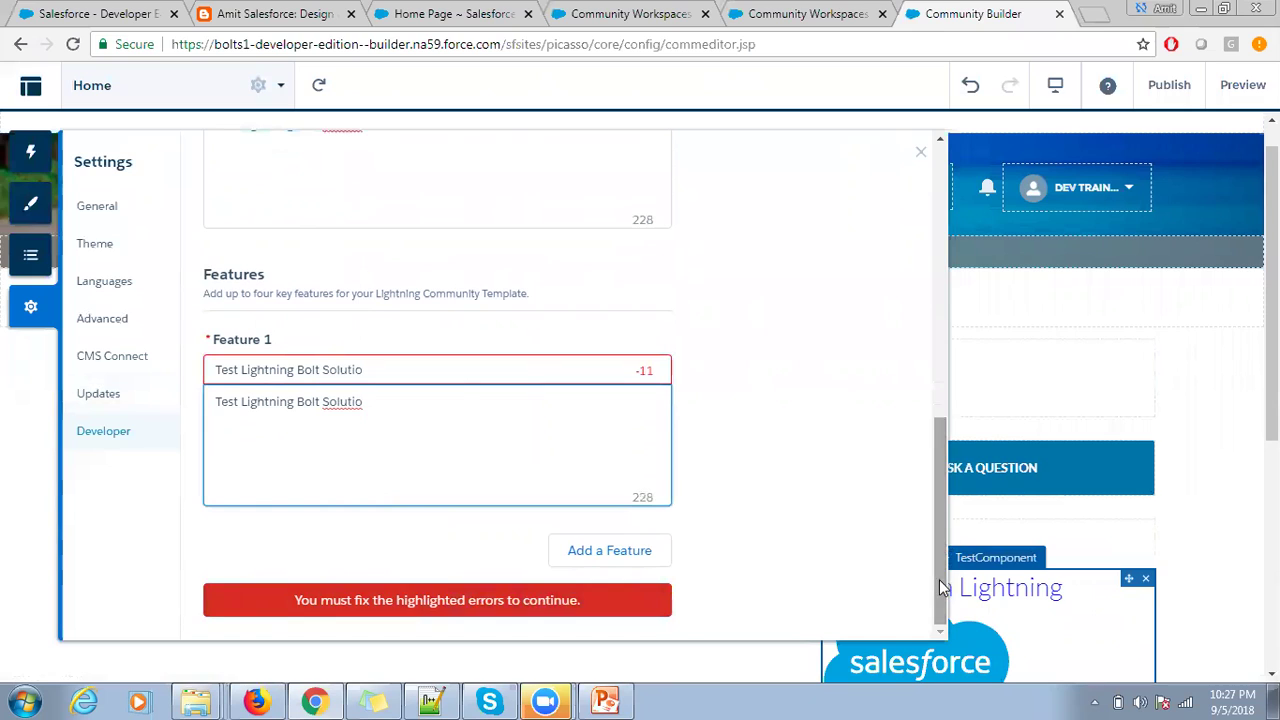
Step: Shorten the Feature 1 title to fit the length limit and export the template
double_click(485, 375)
key("BackSpace")
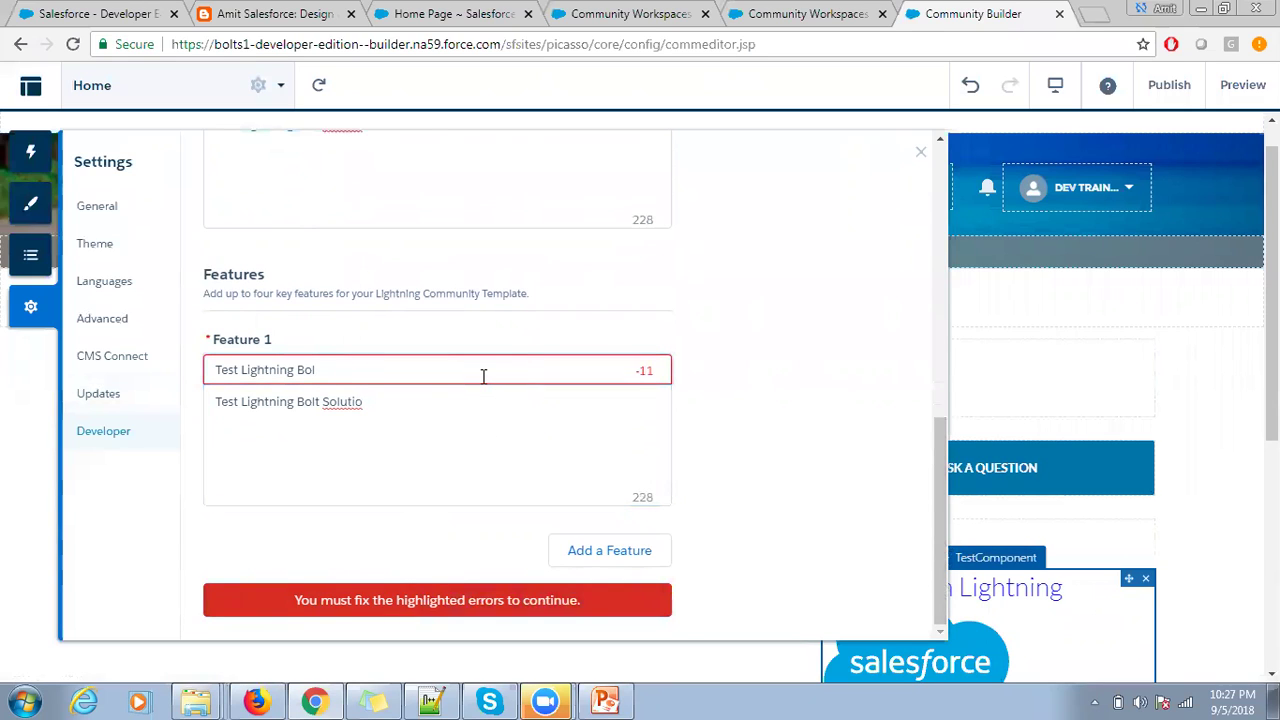
key("BackSpace")
key("BackSpace")
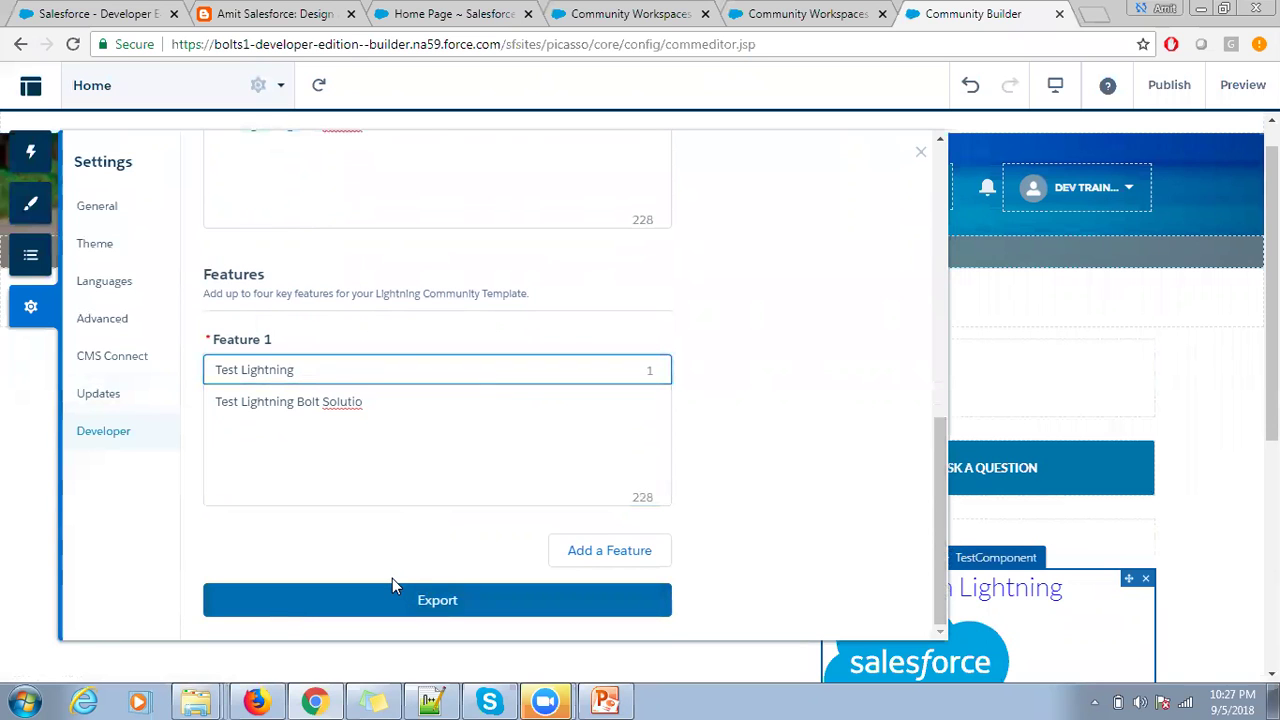
left_click(360, 595)
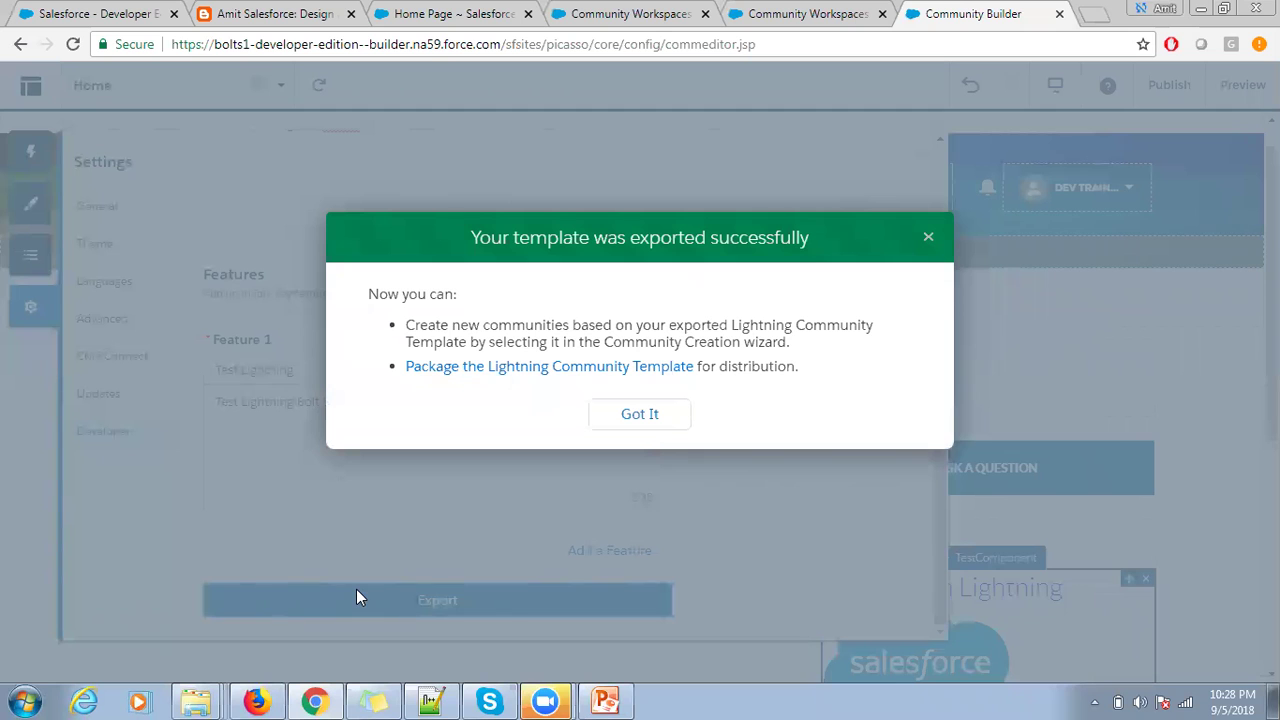
Step: Acknowledge the export success, close Settings, and go to the TestBoltSolution Community Workspaces tab
left_click(627, 420)
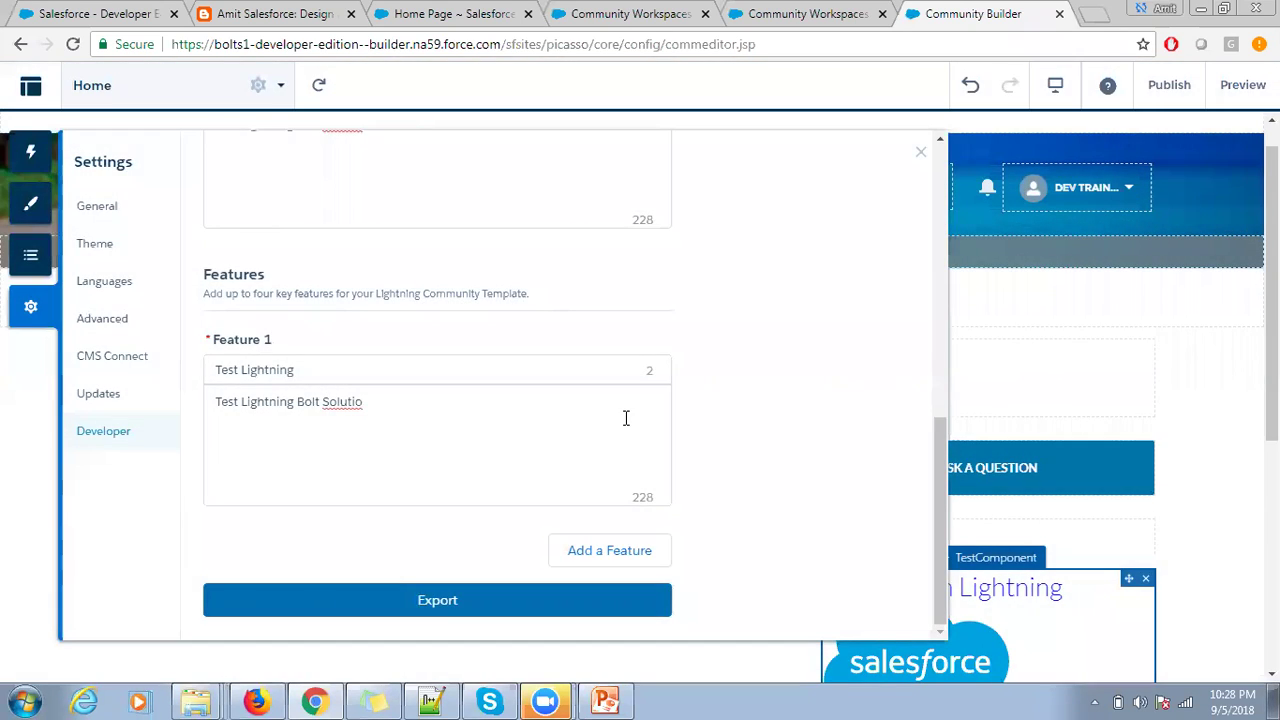
left_click(985, 329)
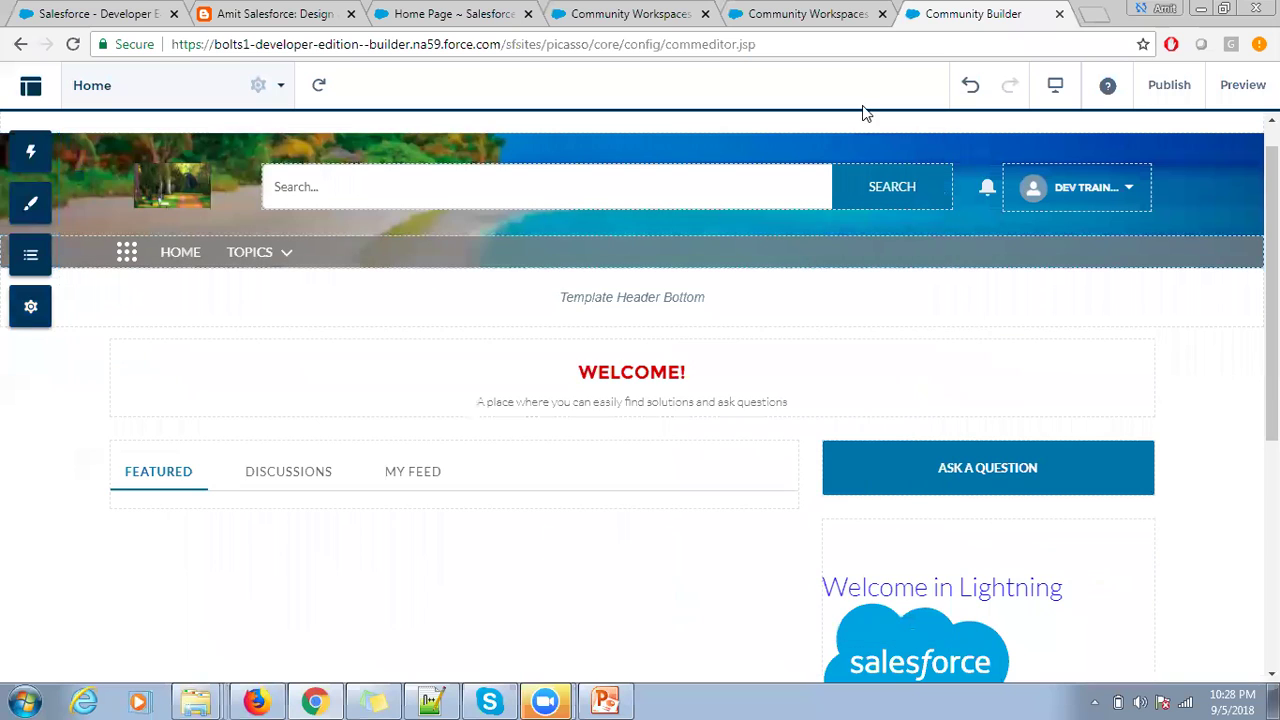
left_click(813, 14)
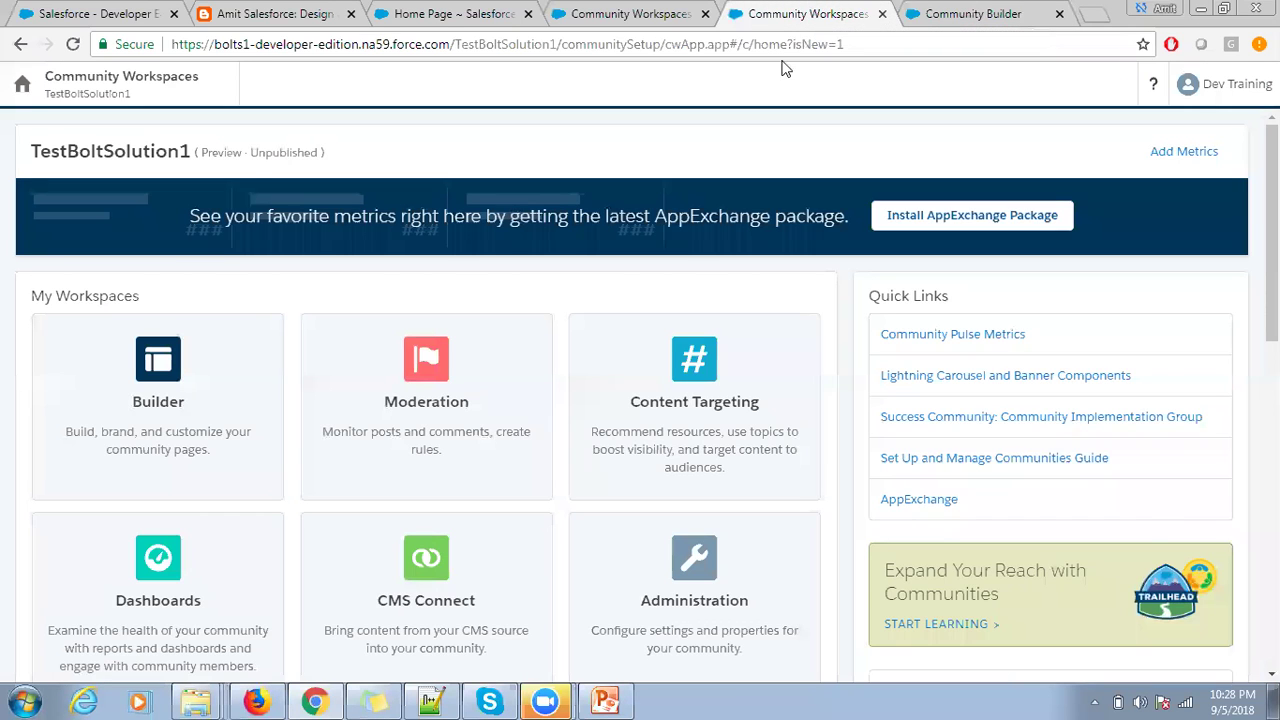
left_click(603, 14)
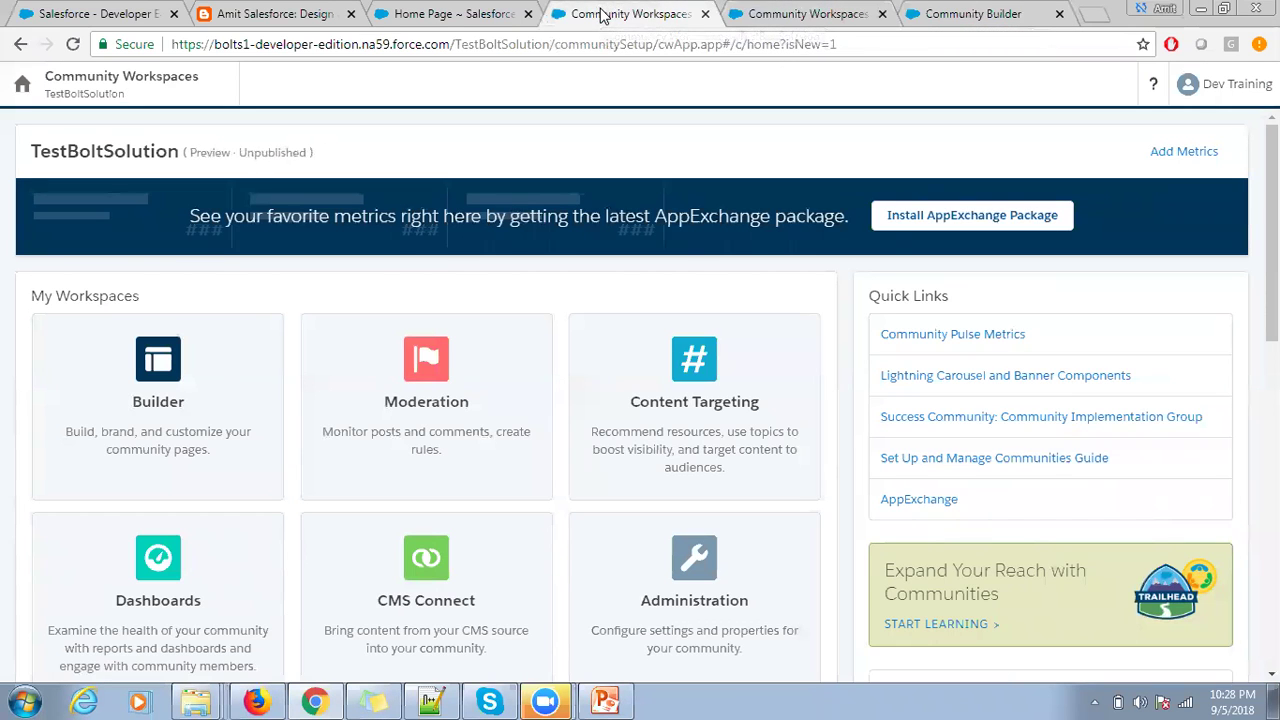
Step: In Setup, search Quick Find for 'Lightning bolt' and open Lightning Bolt Solutions
left_click(490, 14)
left_click(1030, 98)
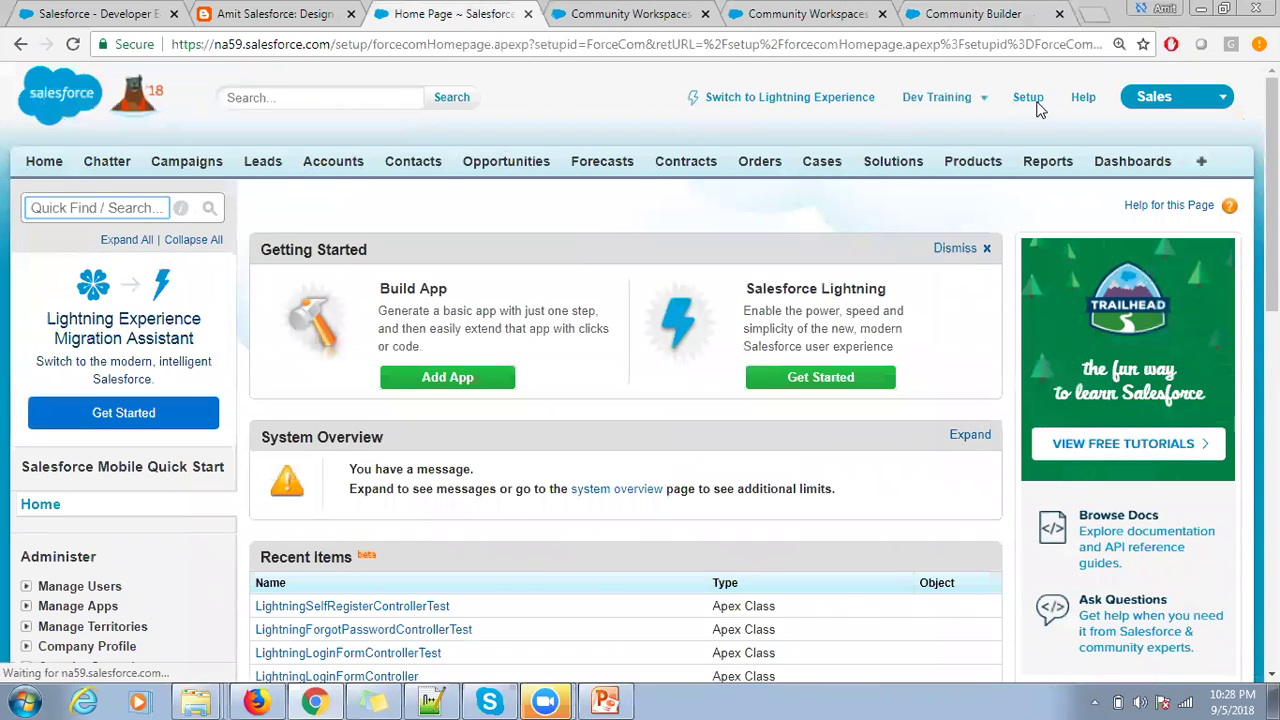
left_click(115, 207)
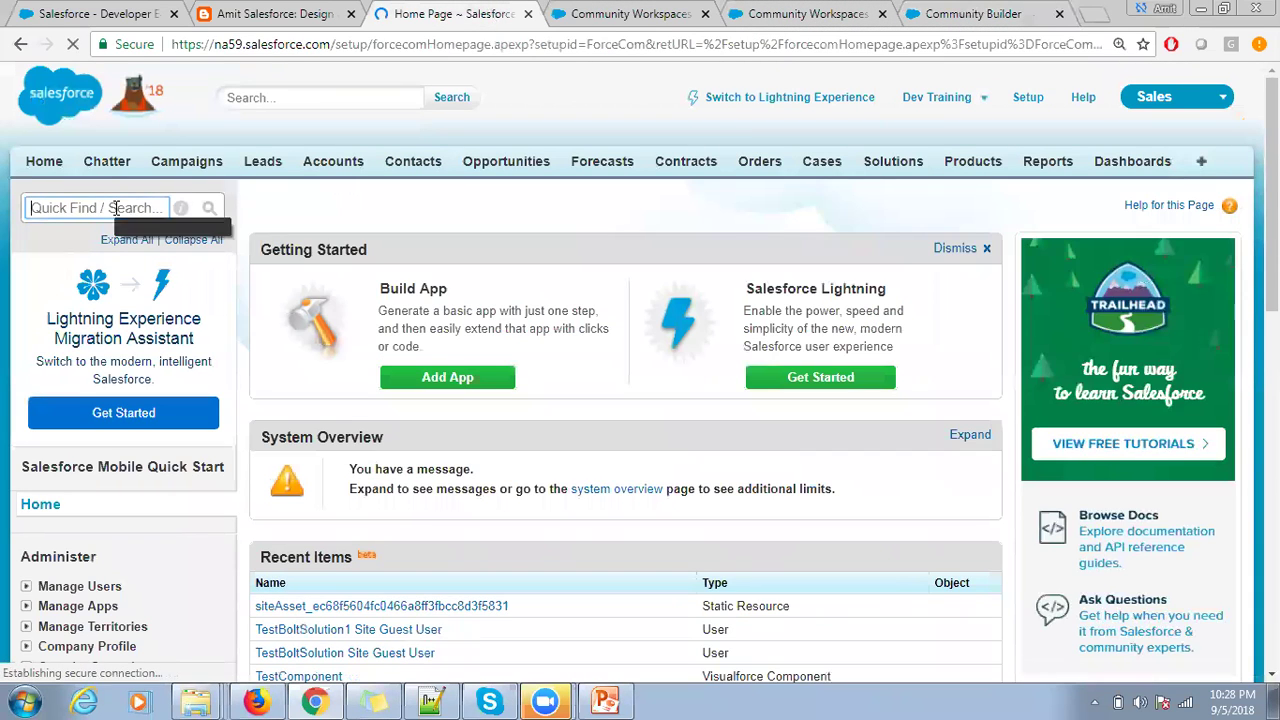
type("Ligh")
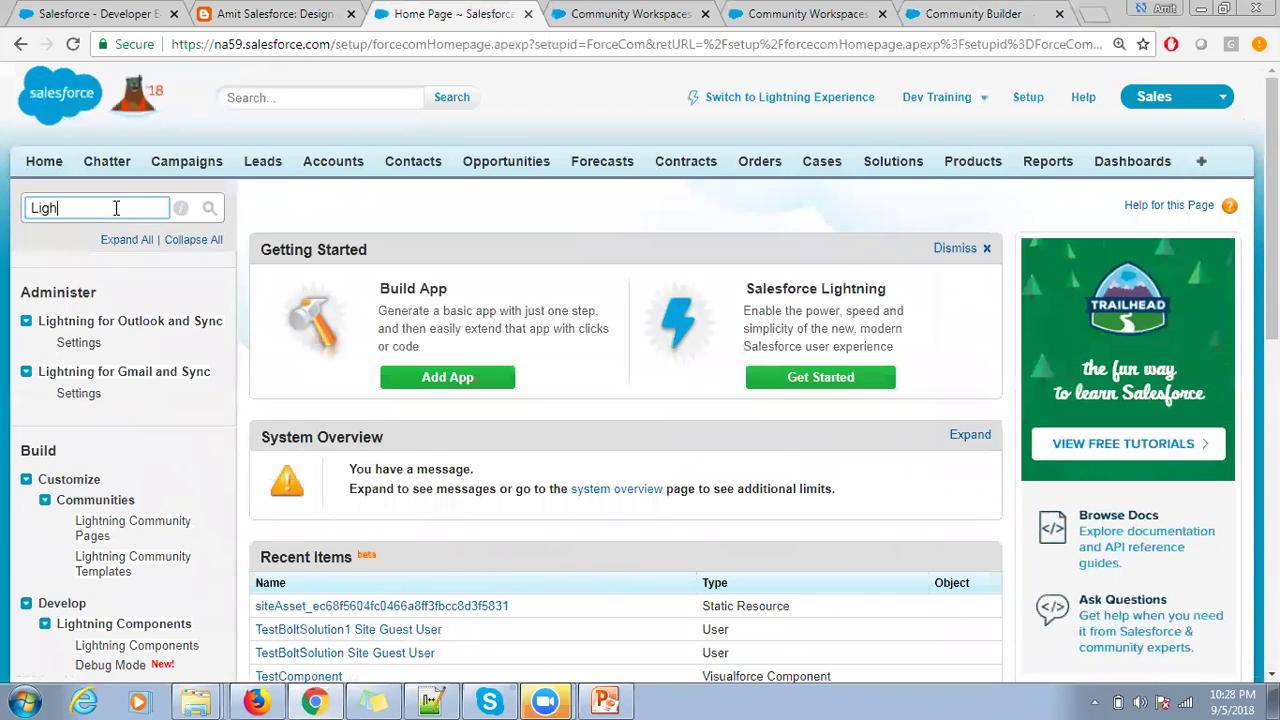
type("tn")
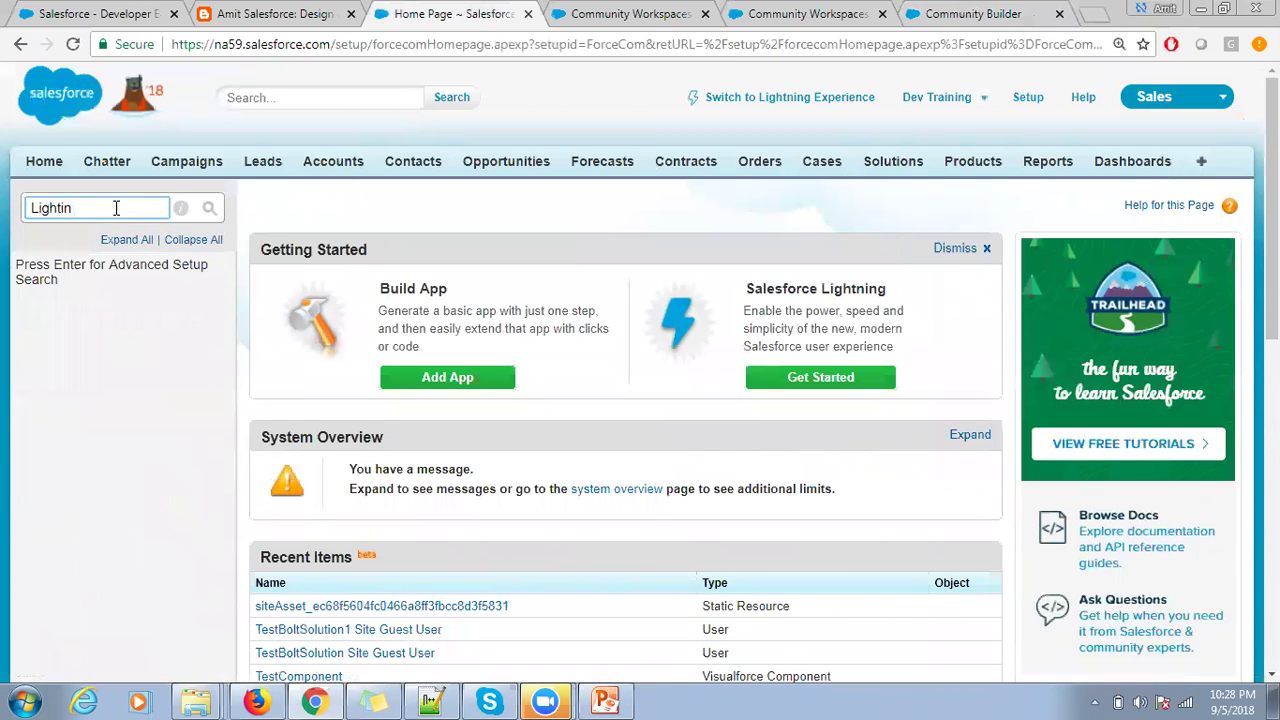
key("BackSpace")
key("BackSpace")
type("ning b")
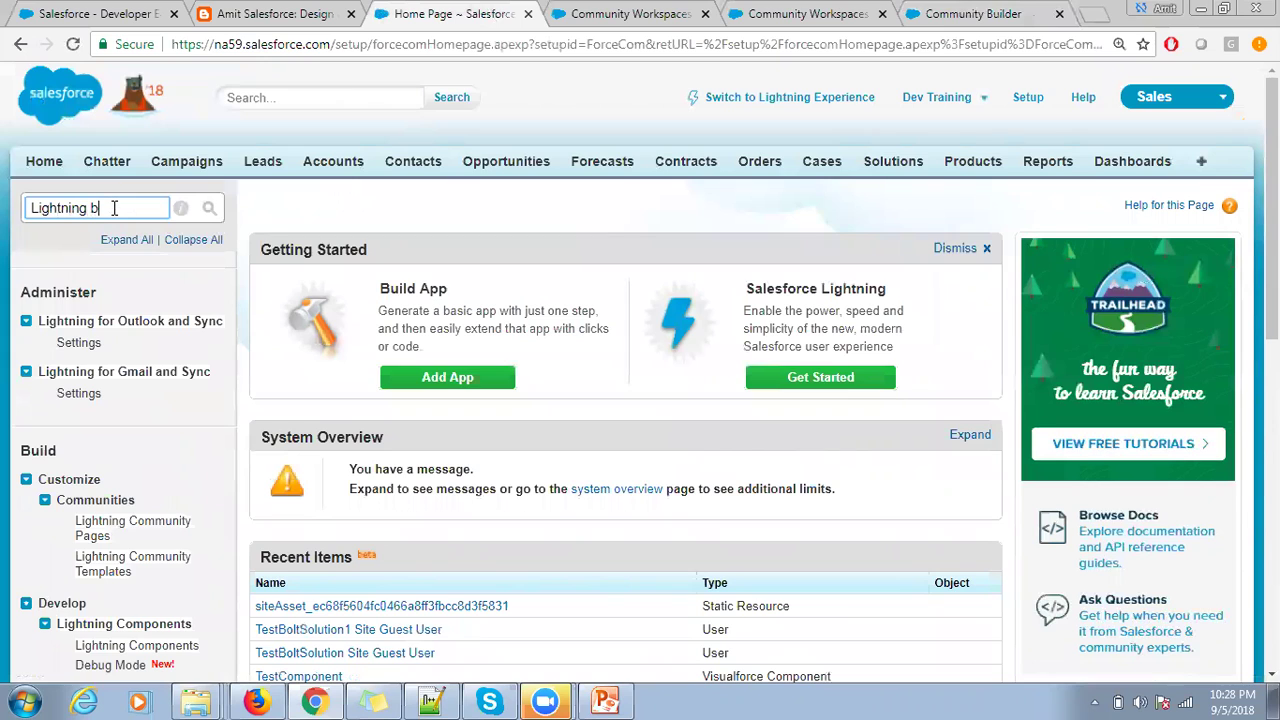
type("olt")
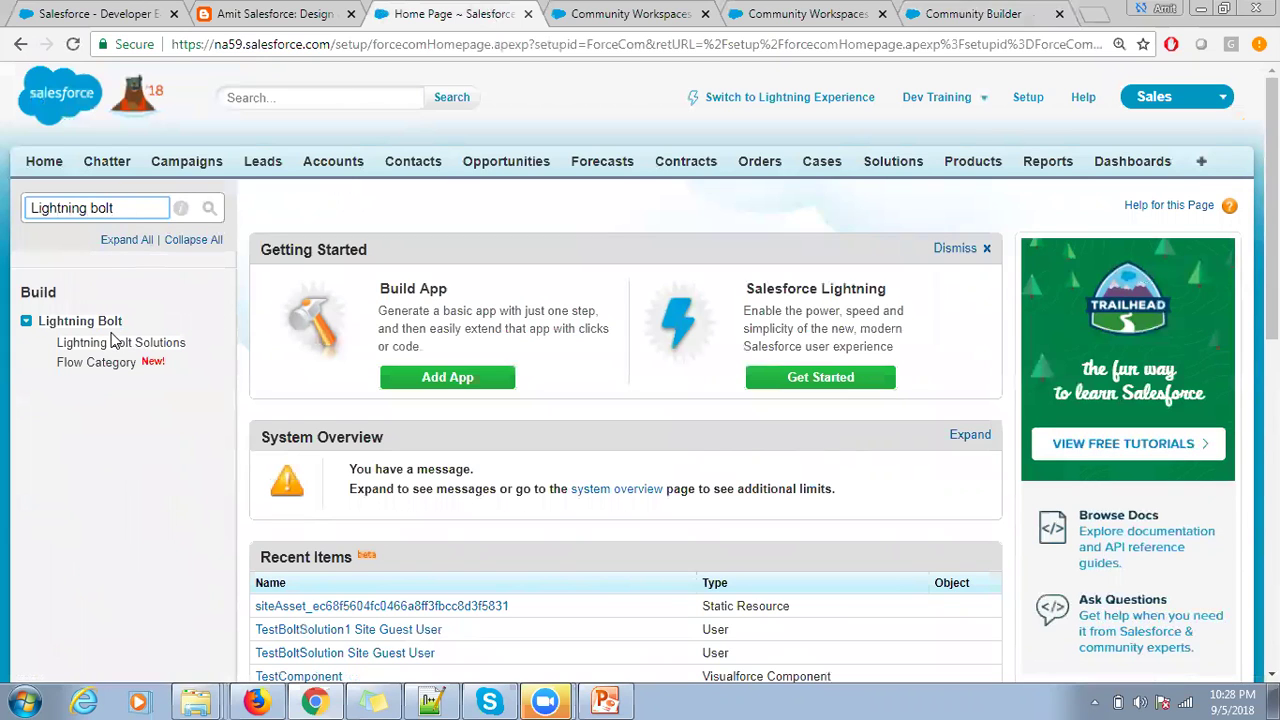
left_click(112, 345)
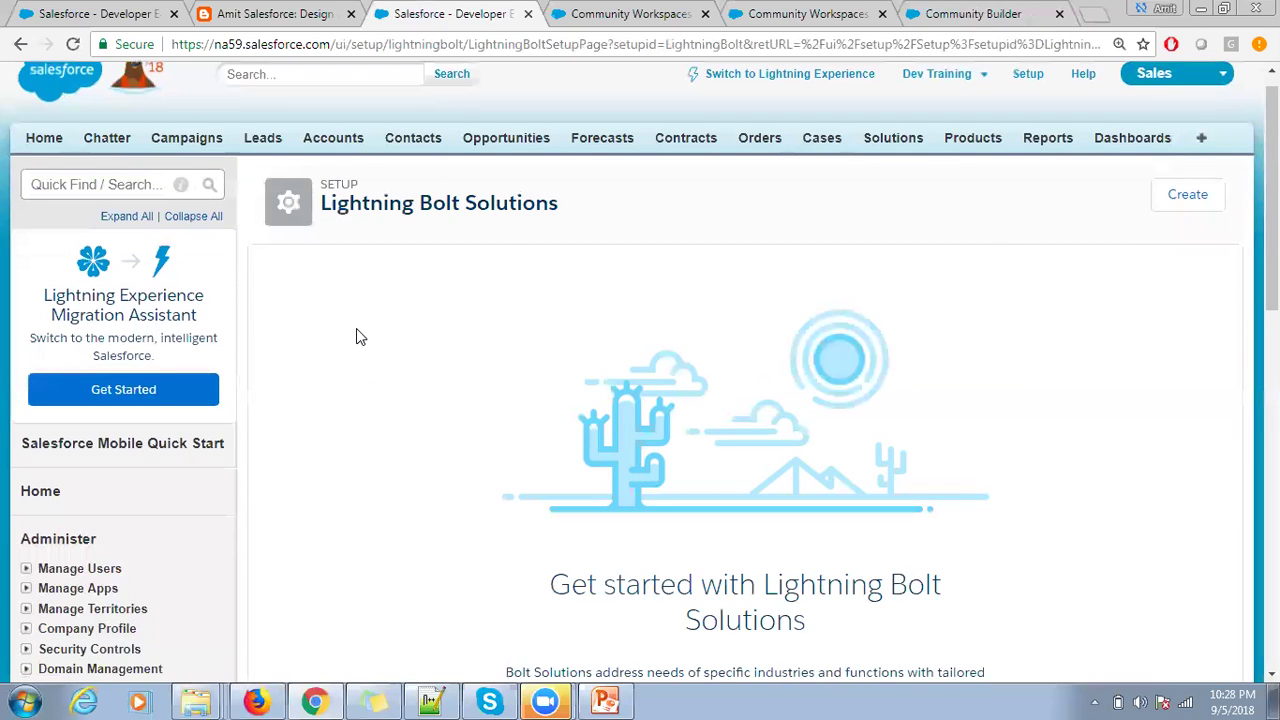
scroll(356, 328, "down", 1)
Step: Name the new Bolt solution 'Lightning Bolt', letting the developer name auto-fill as Lightning_Bolt
left_click(1209, 176)
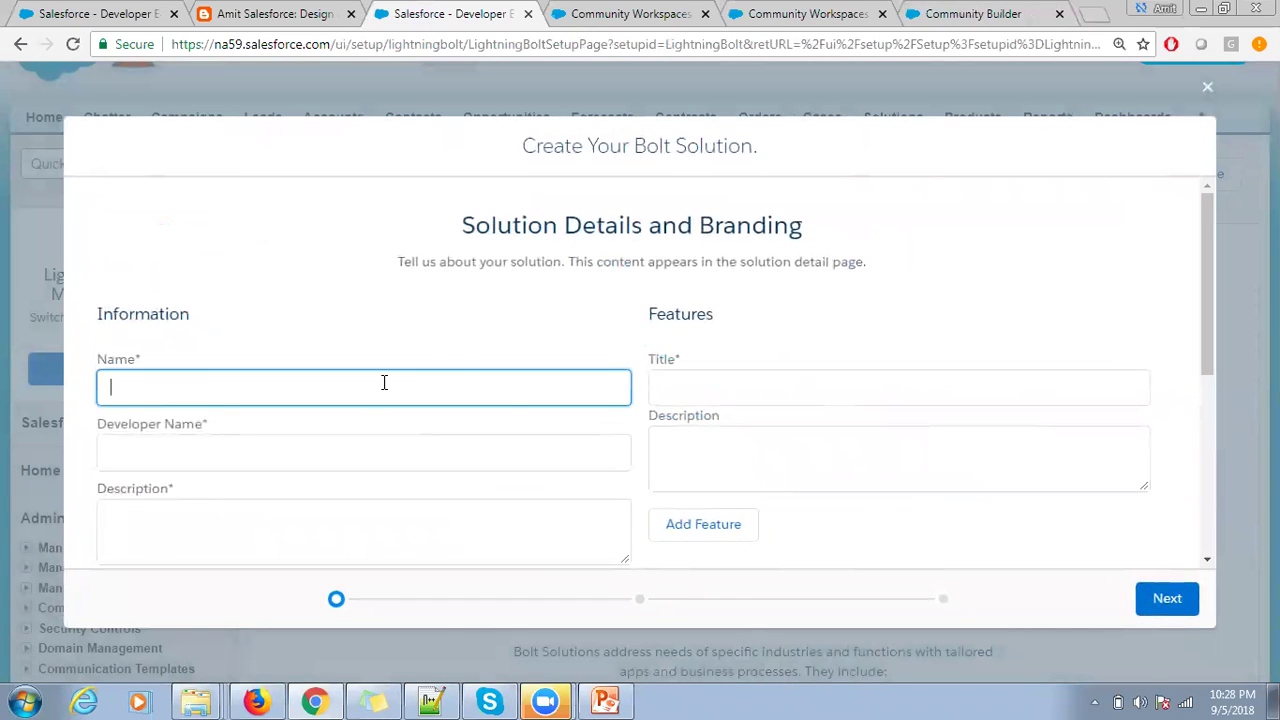
type("Test Lightning Bolt Solutio")
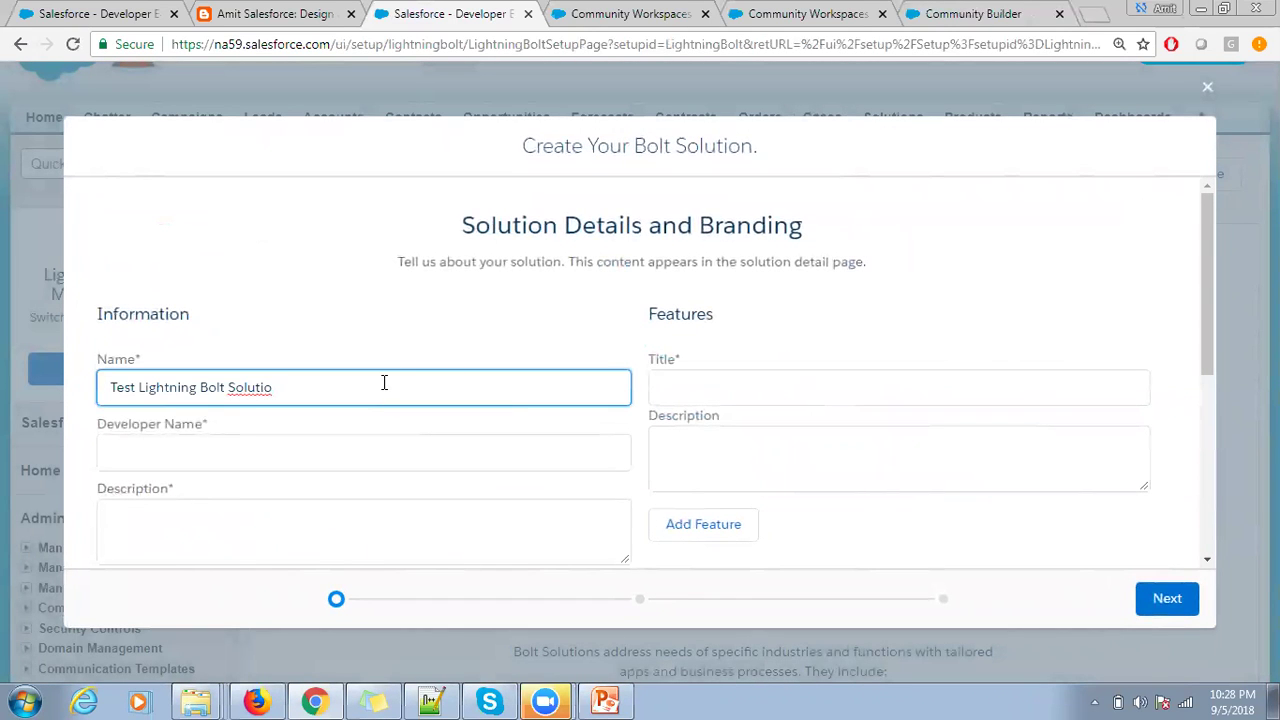
key("BackSpace")
key("BackSpace")
double_click(140, 387)
key("BackSpace")
left_click(256, 390)
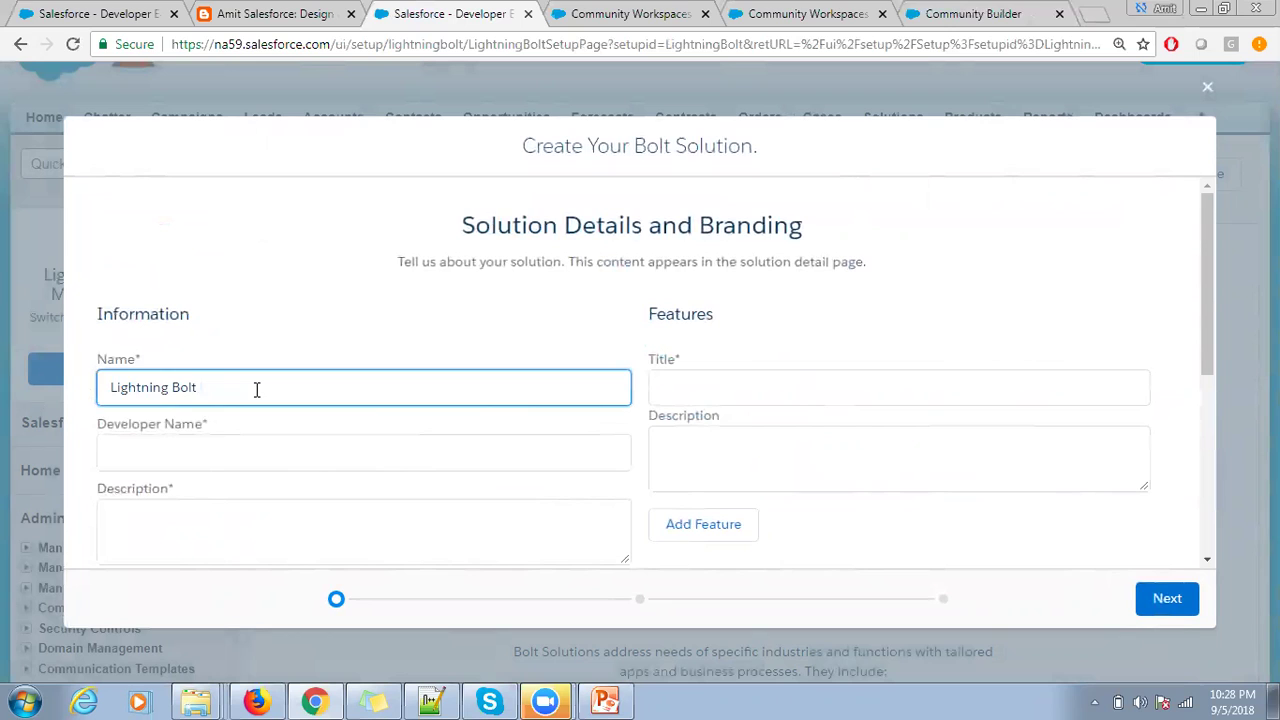
left_click(217, 452)
key("ctrl+v")
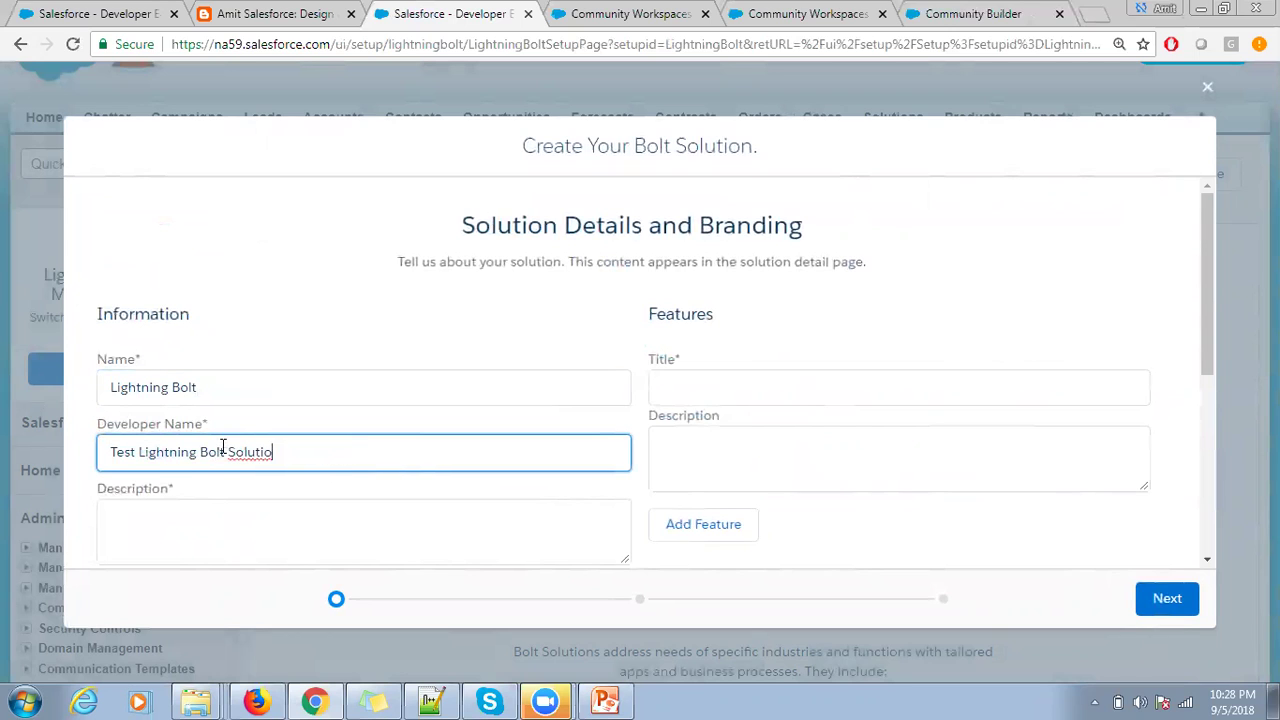
key("BackSpace")
left_click(232, 386)
left_click(234, 430)
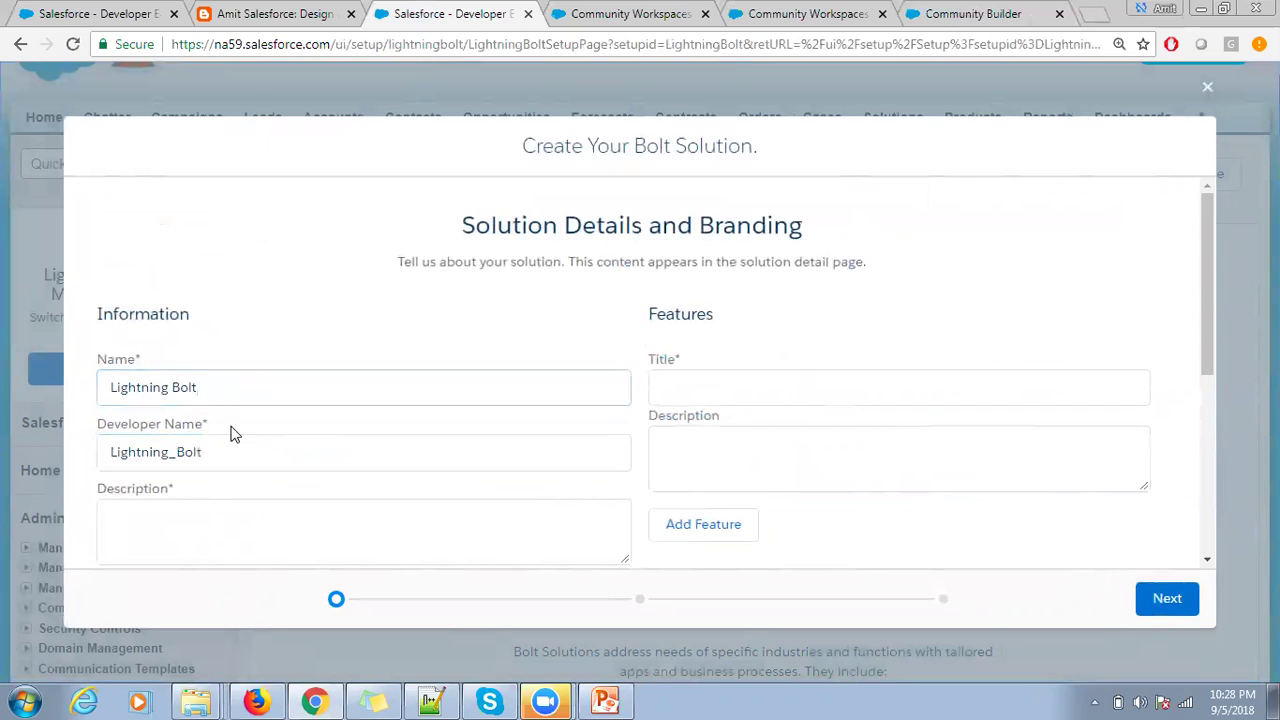
Step: Enter the description and reuse it as the feature title and description 'Test Lightning Bolt Solution'
left_click(231, 505)
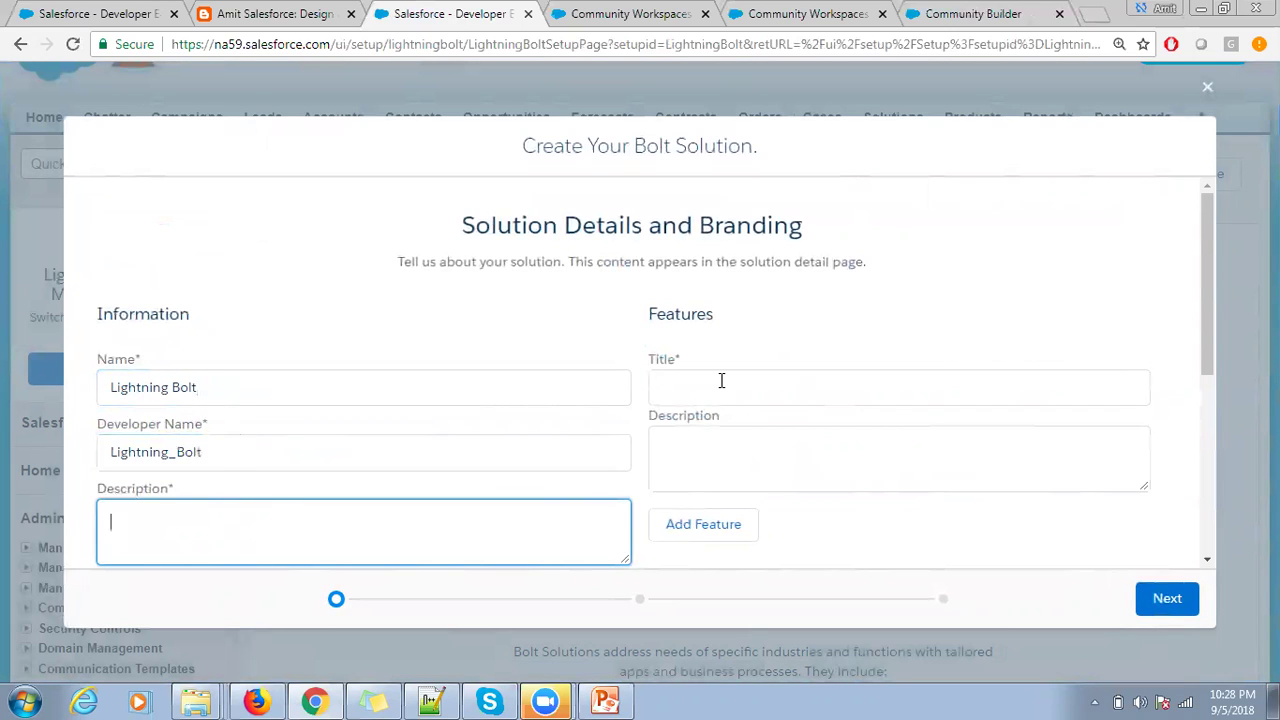
type("Test Lightning Bolt Solutioion")
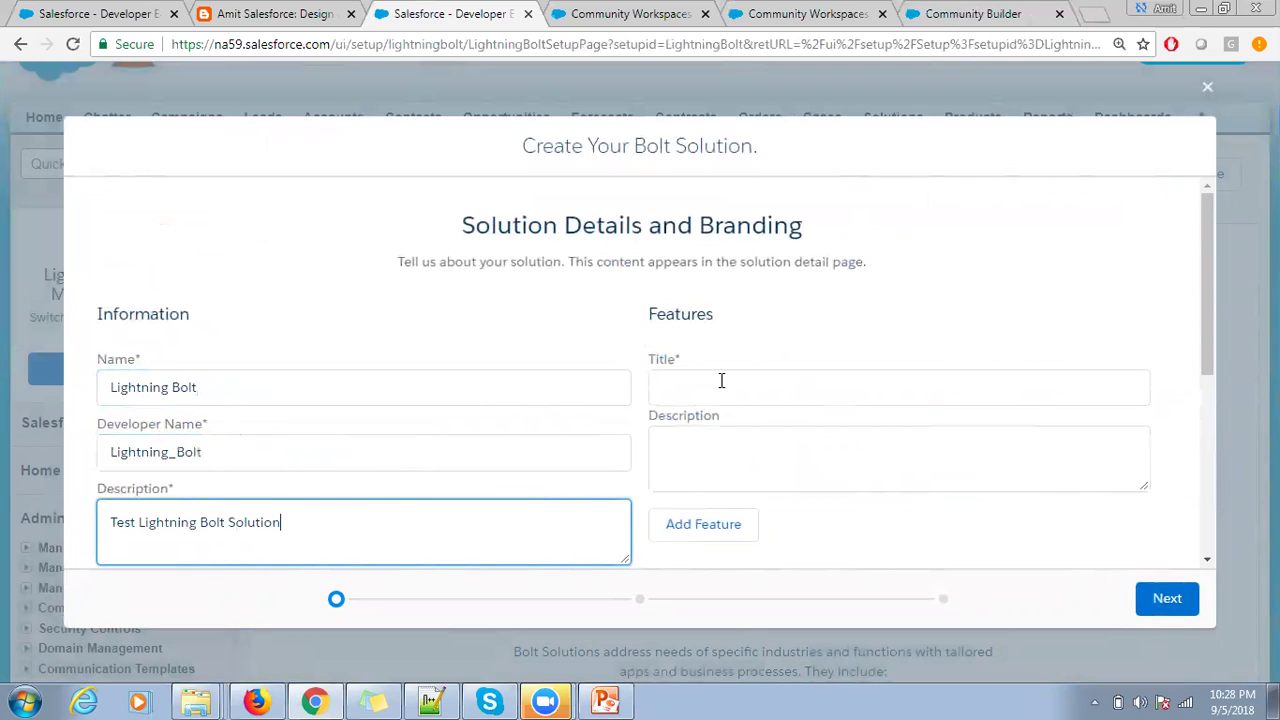
triple_click(493, 525)
key("ctrl+c")
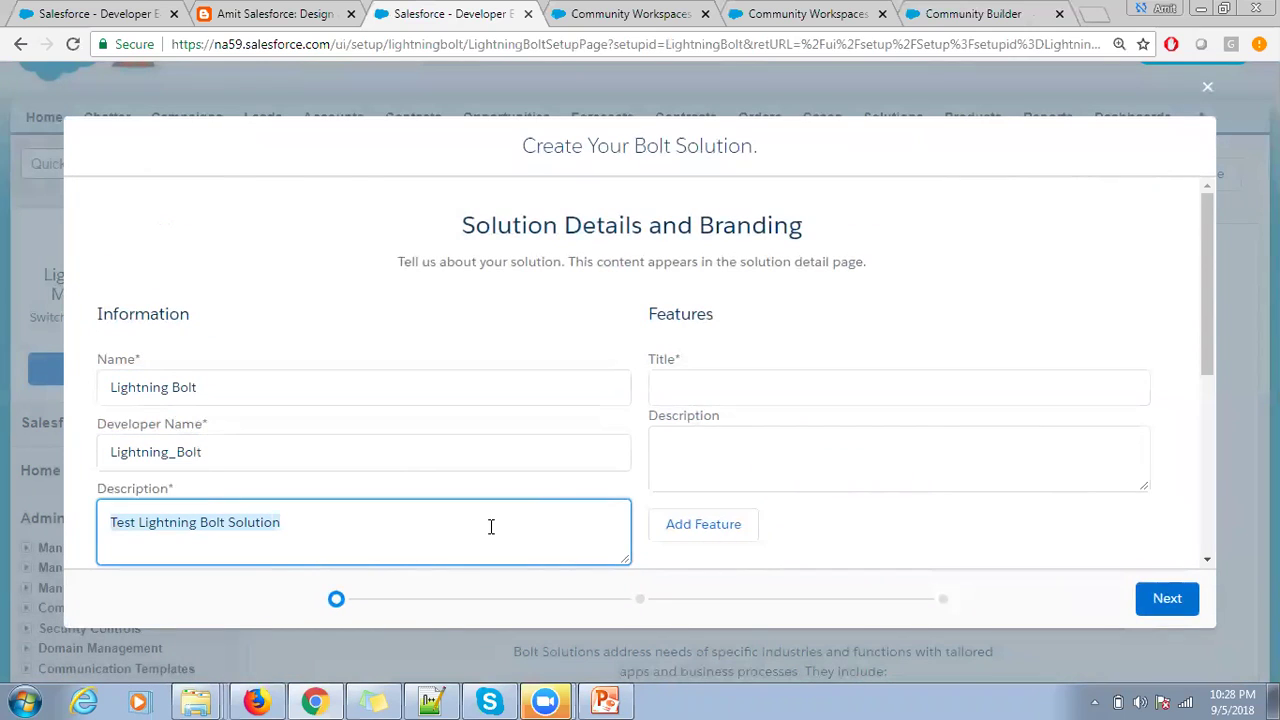
left_click(679, 399)
key("ctrl+v")
left_click(714, 449)
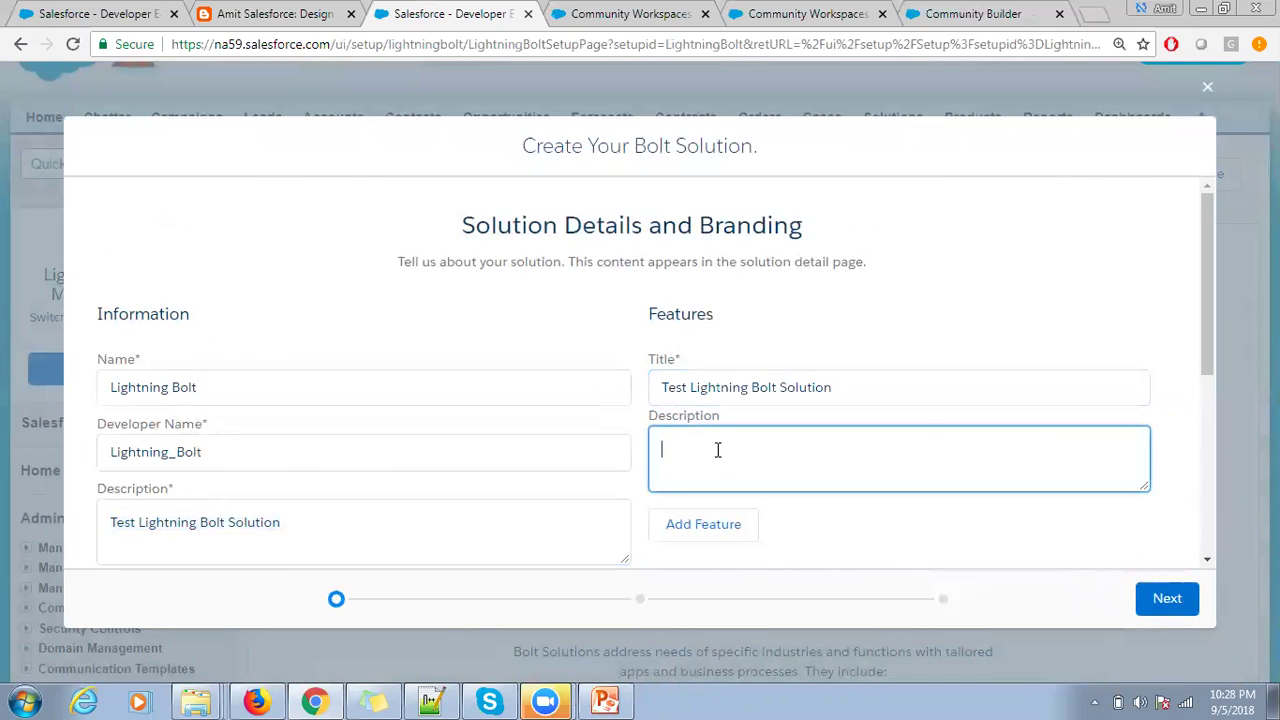
key("ctrl+v")
left_click_drag(1200, 350, 1224, 557)
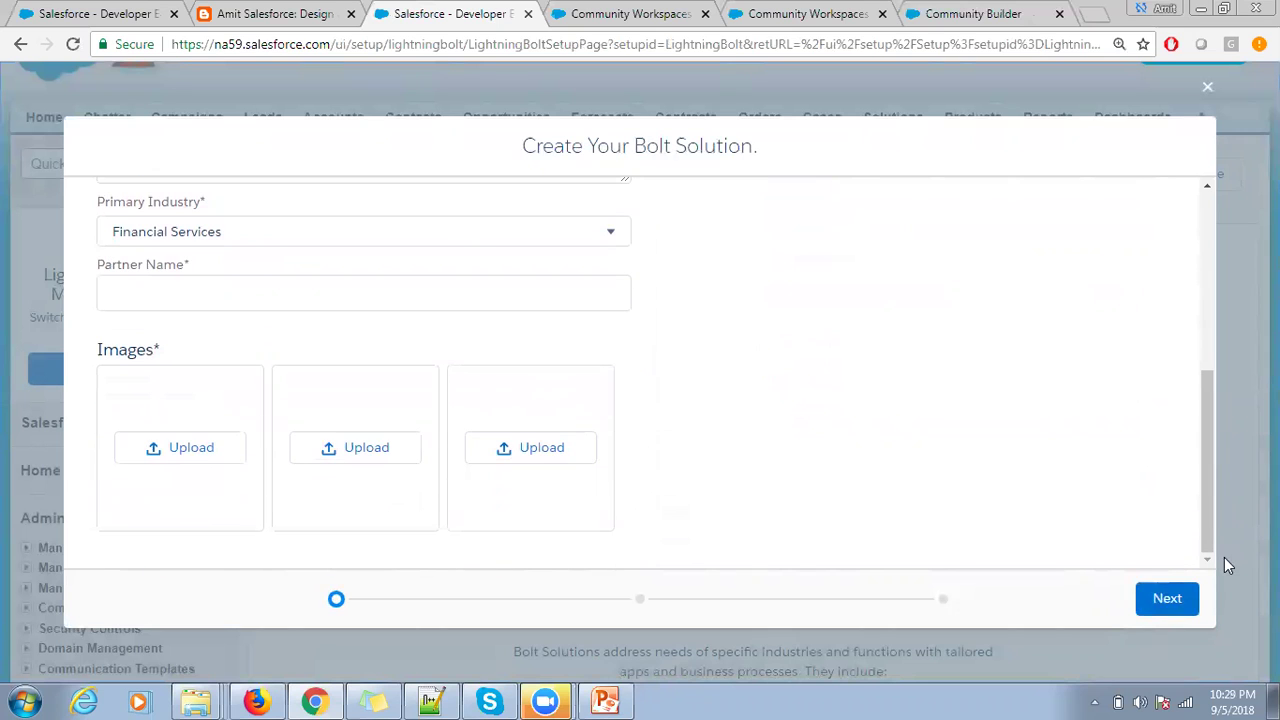
Step: Upload Capture2.png as the Bolt solution's image
left_click(197, 458)
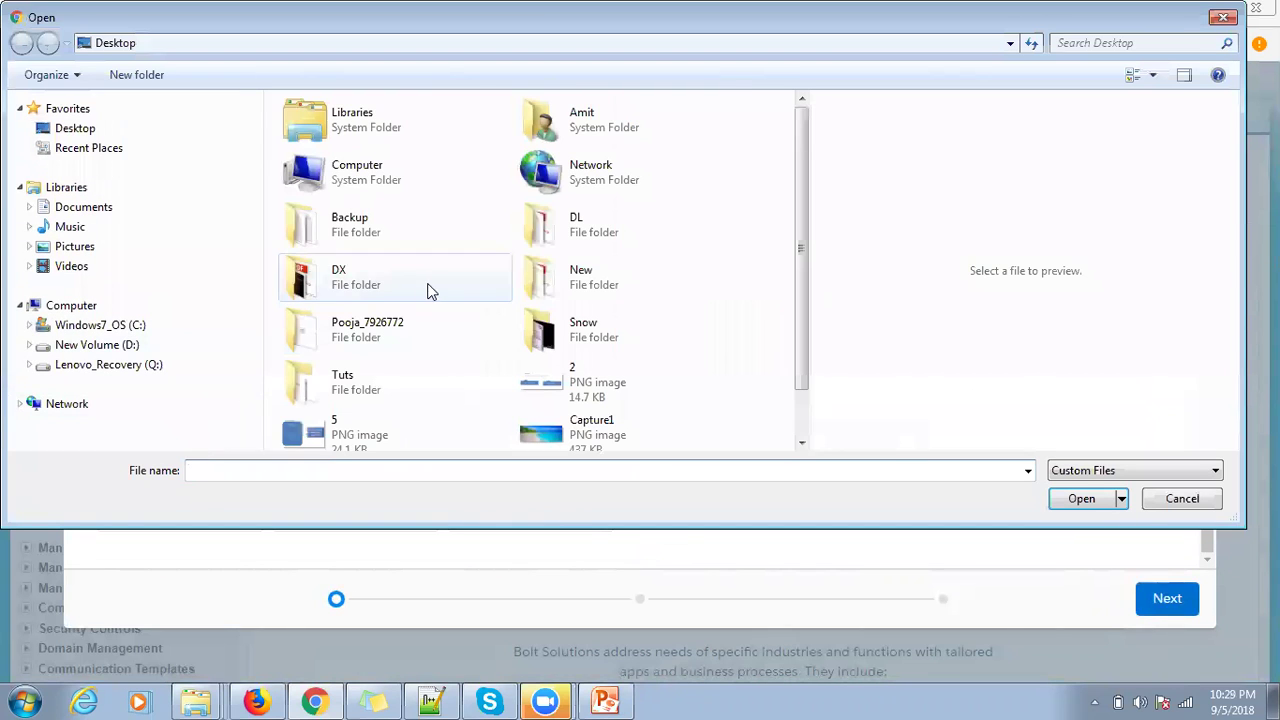
left_click(371, 289)
key("Right")
key("Down")
key("Down")
key("Down")
left_click(340, 435)
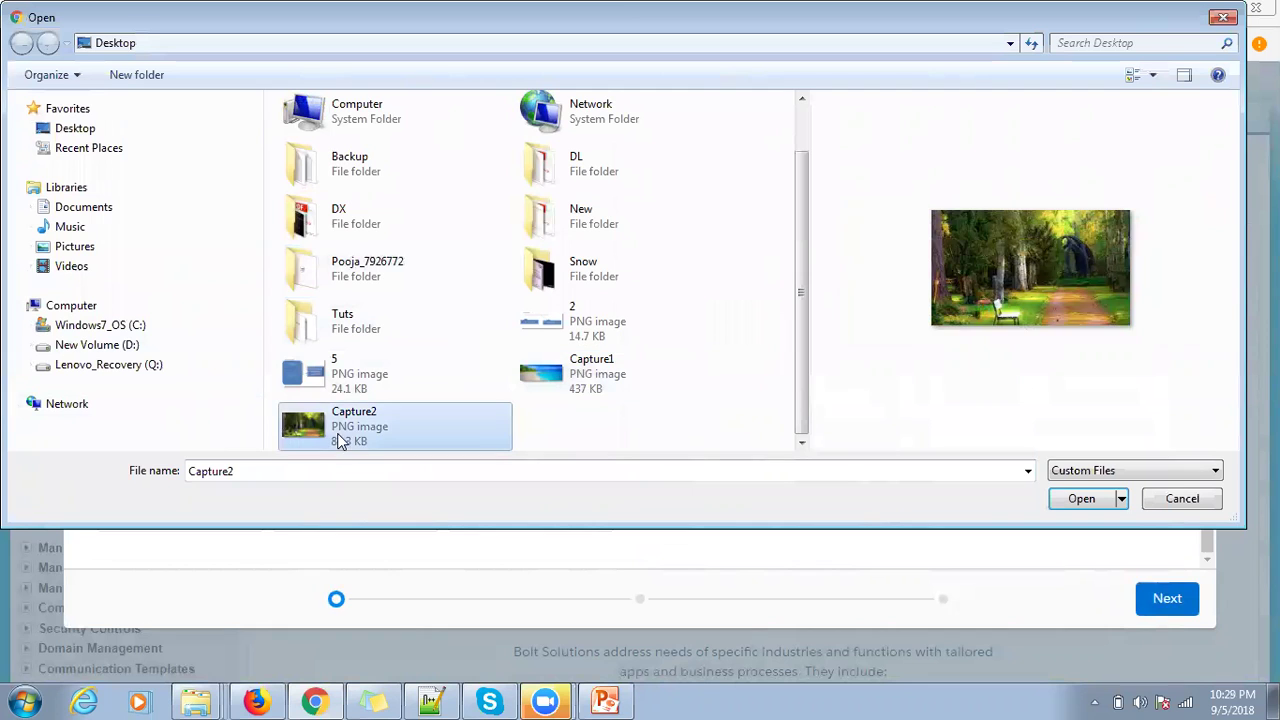
left_click(1076, 500)
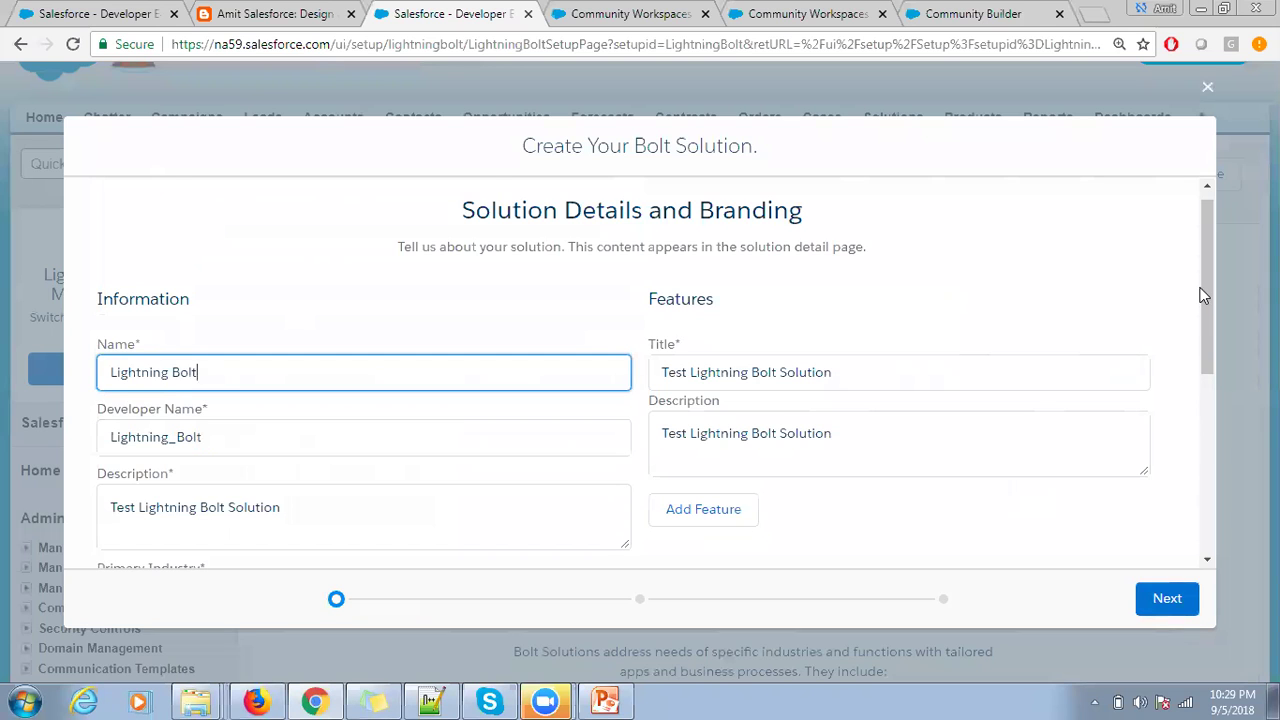
Step: Enter partner name 'Test Lightning Bolt Solution' and advance to Solution Highlights
left_click_drag(1206, 300, 1206, 455)
left_click(279, 290)
type("Test Lightning Bolt Solution")
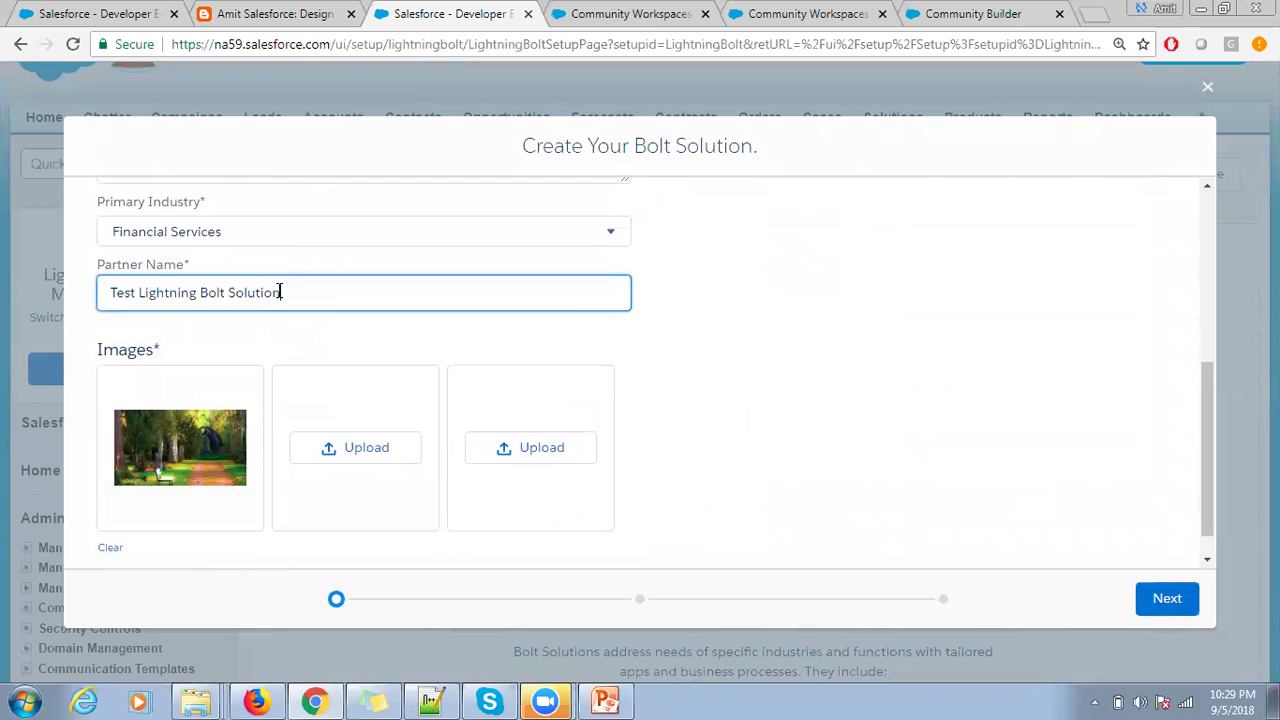
left_click_drag(1218, 442, 1209, 488)
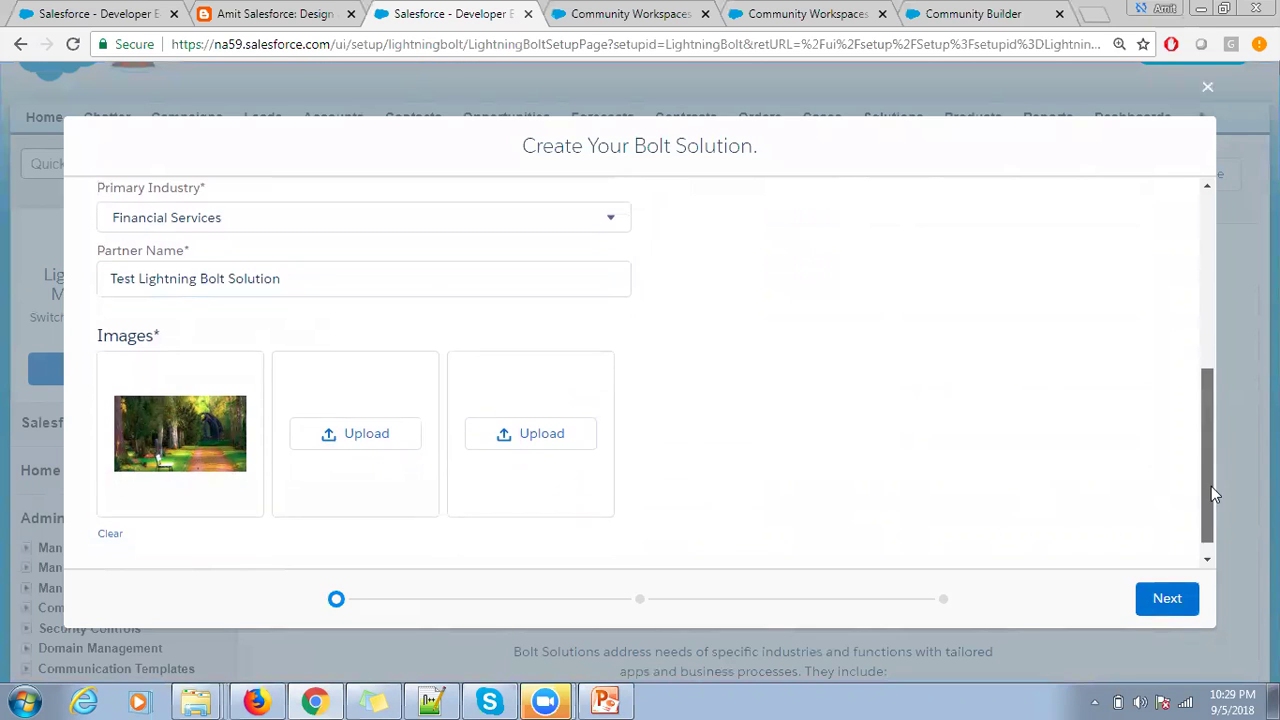
left_click(1167, 598)
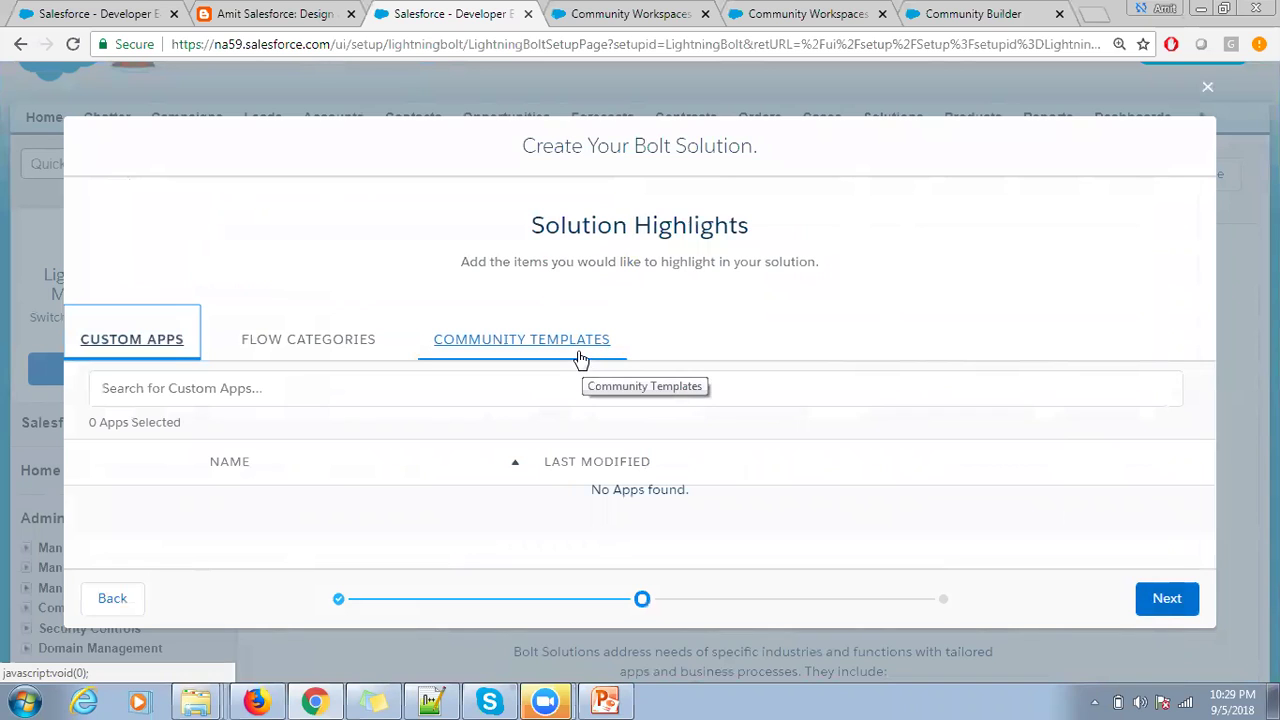
Step: Include the TestBoltSolution1 community template and finish creating the Lightning Bolt solution
left_click(585, 362)
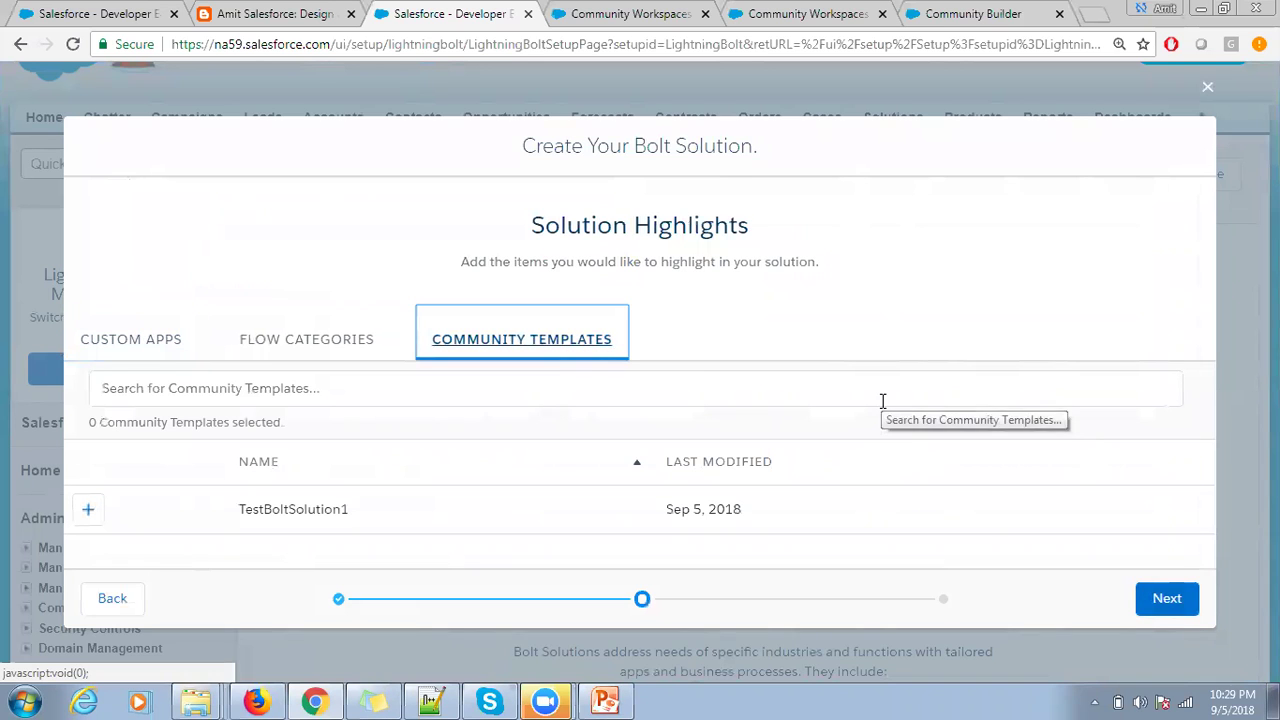
left_click(88, 509)
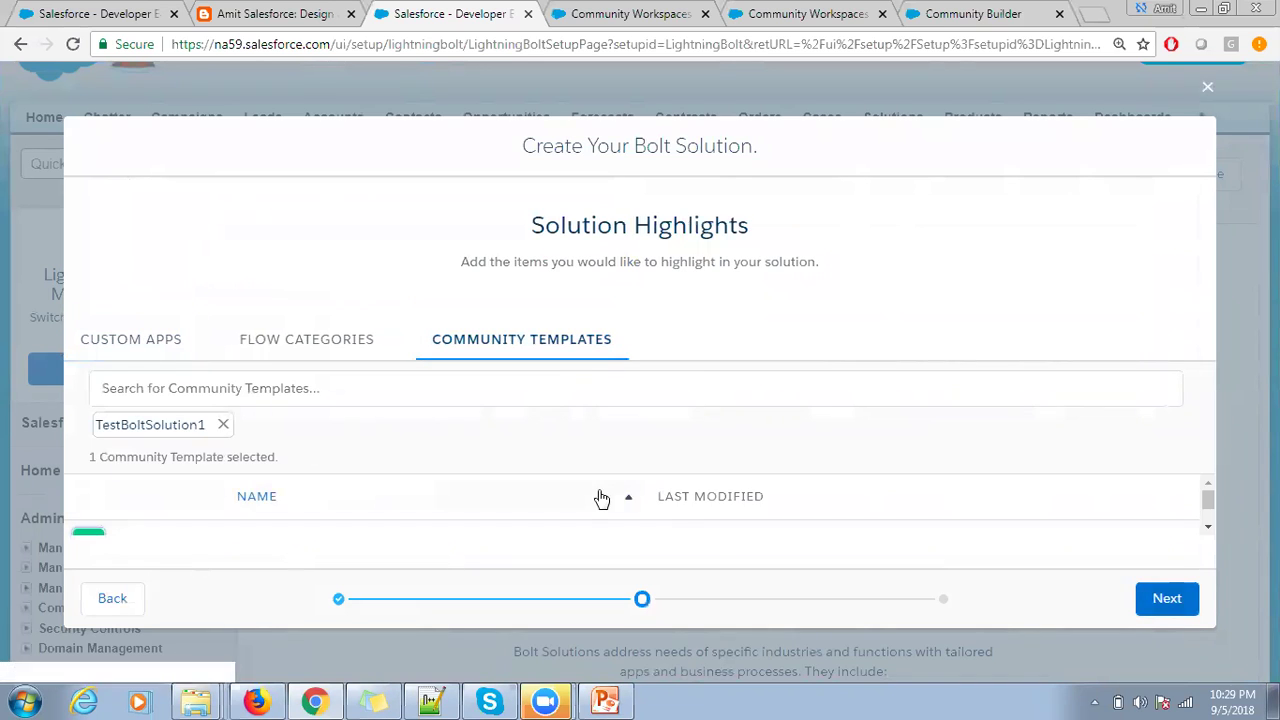
left_click(1146, 600)
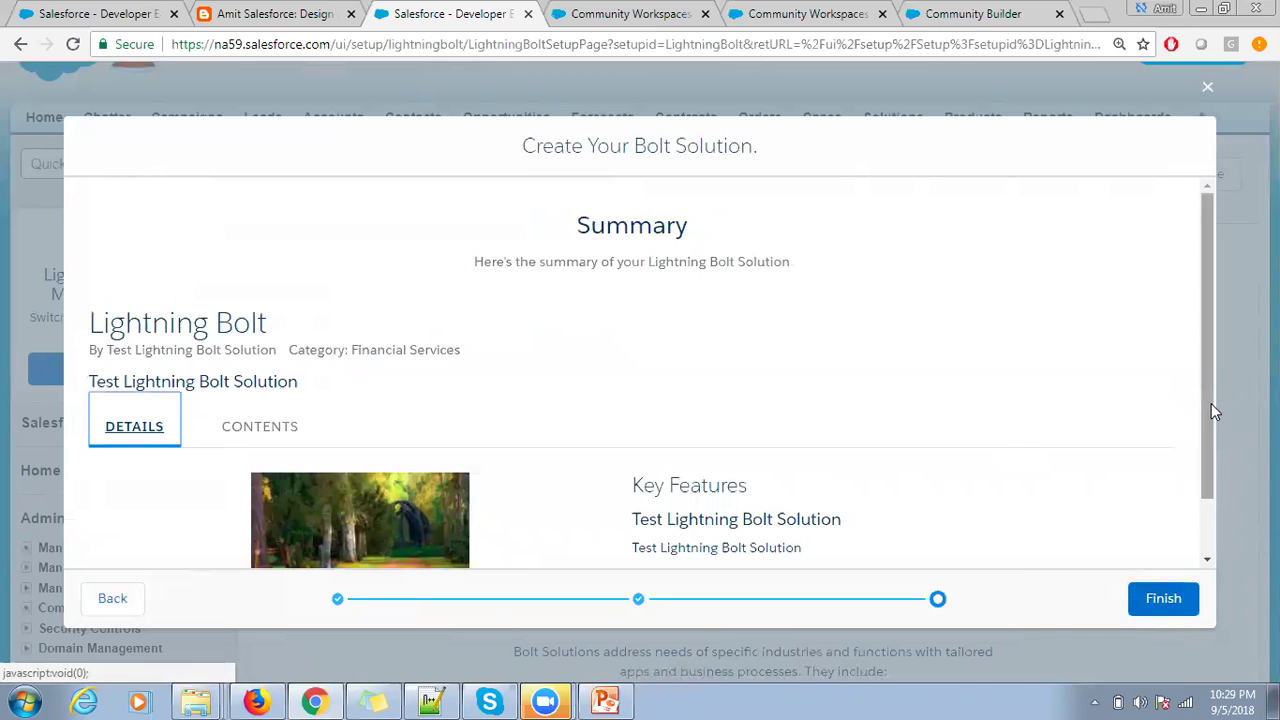
left_click_drag(1209, 424, 1205, 493)
left_click(1163, 598)
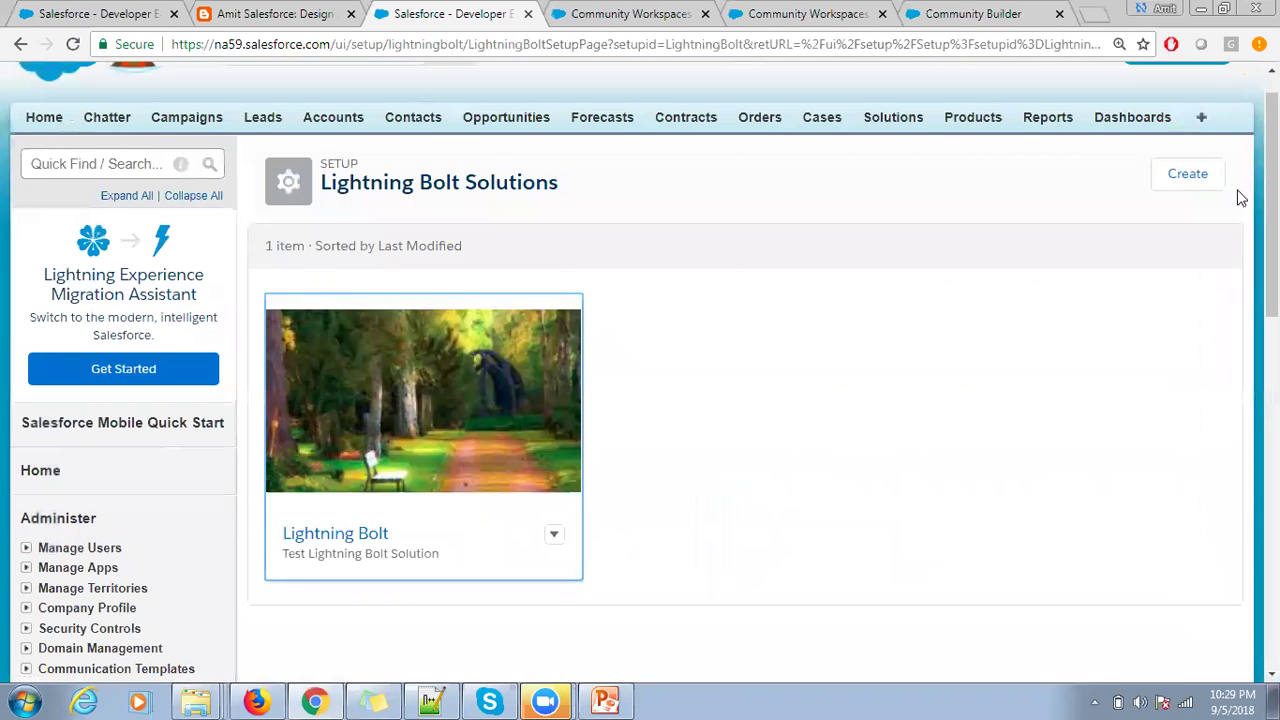
left_click_drag(1272, 200, 1272, 212)
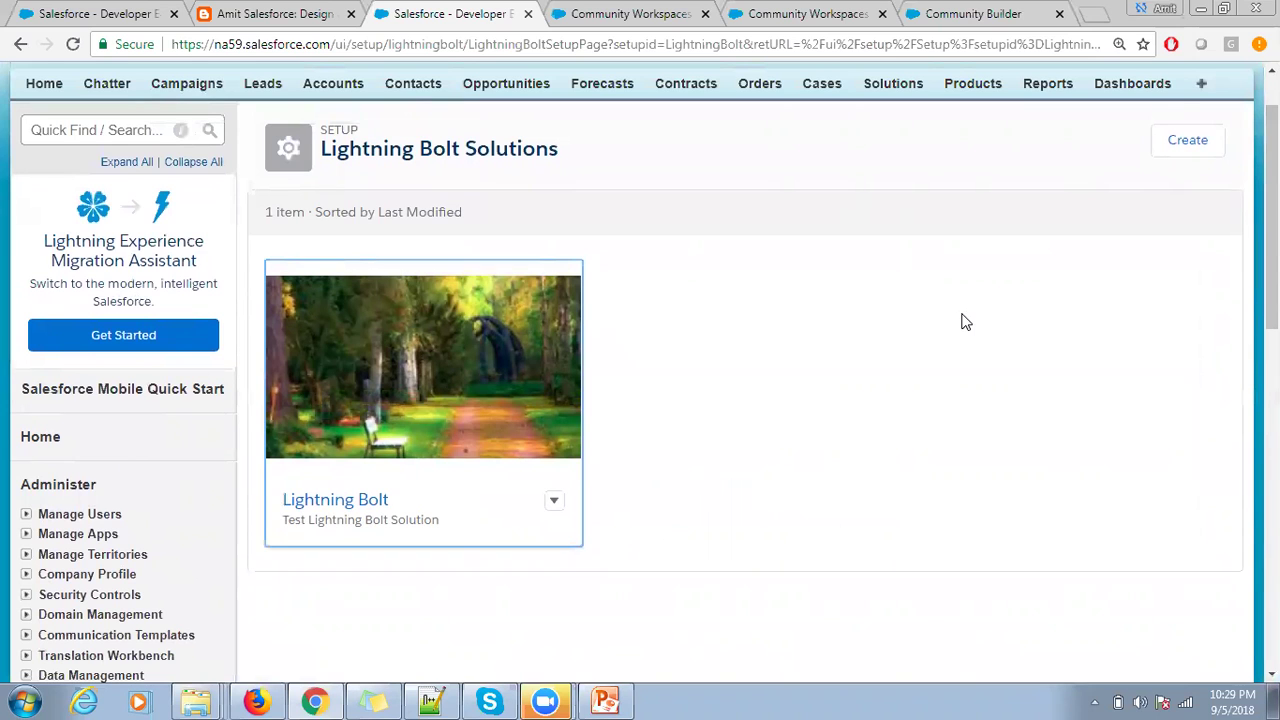
scroll(750, 240, "up", 1)
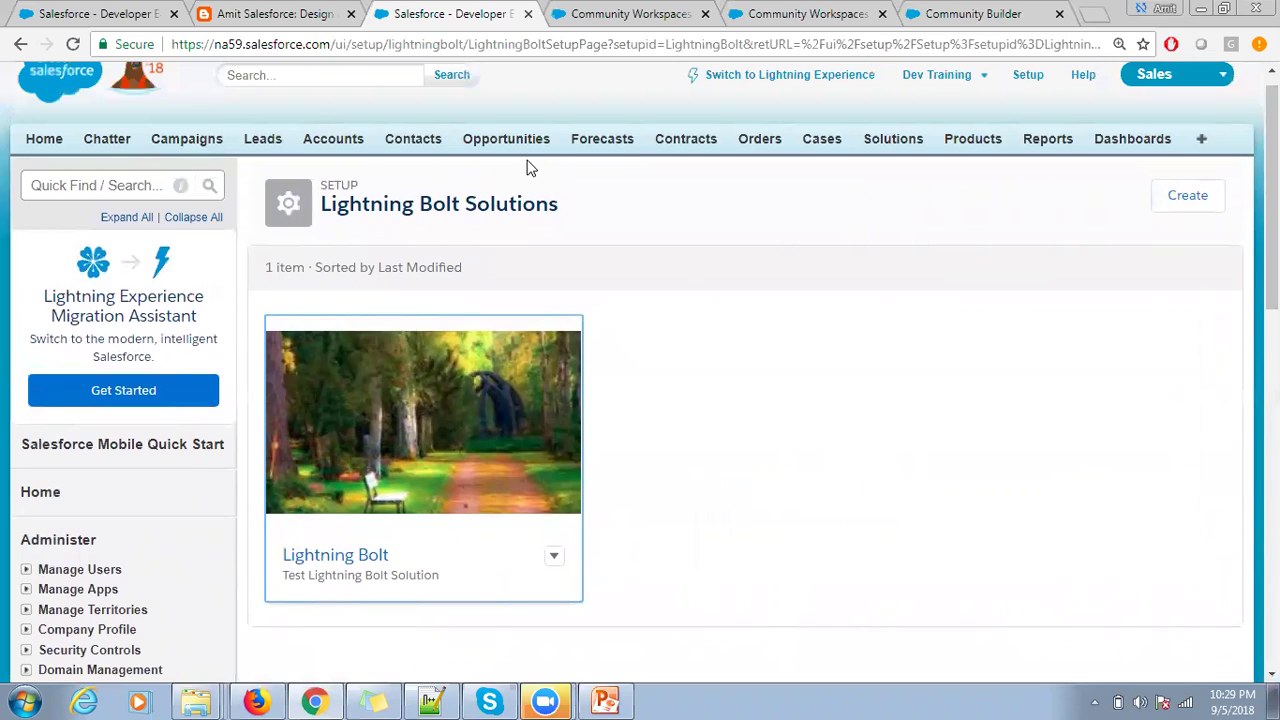
left_click(112, 185)
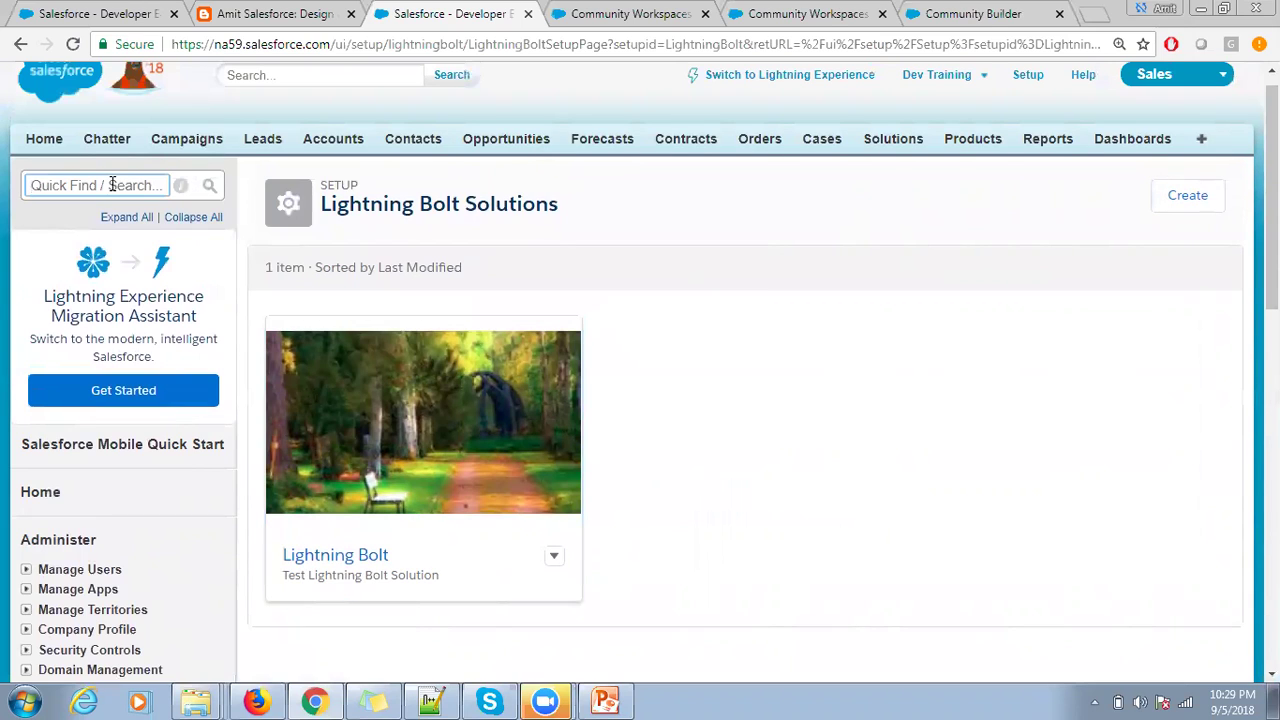
Step: Find the Packages setup page and open the BoltS1 package details
type("Package")
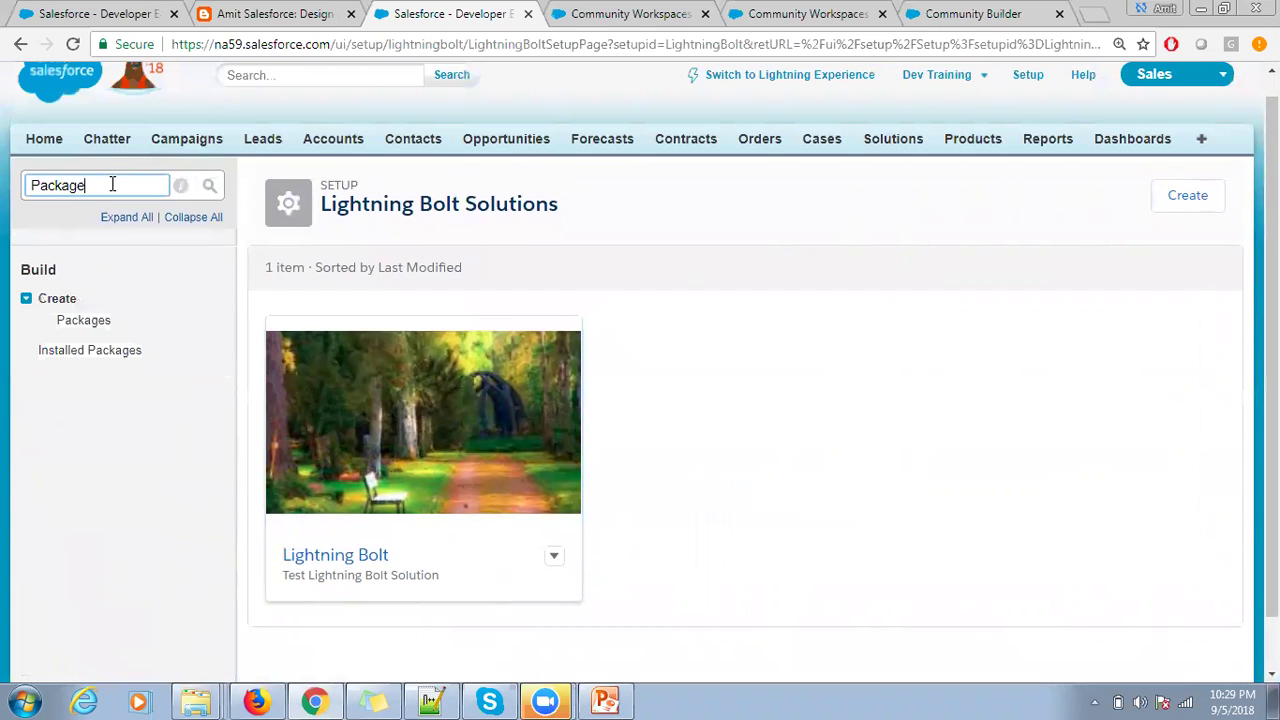
left_click(97, 324)
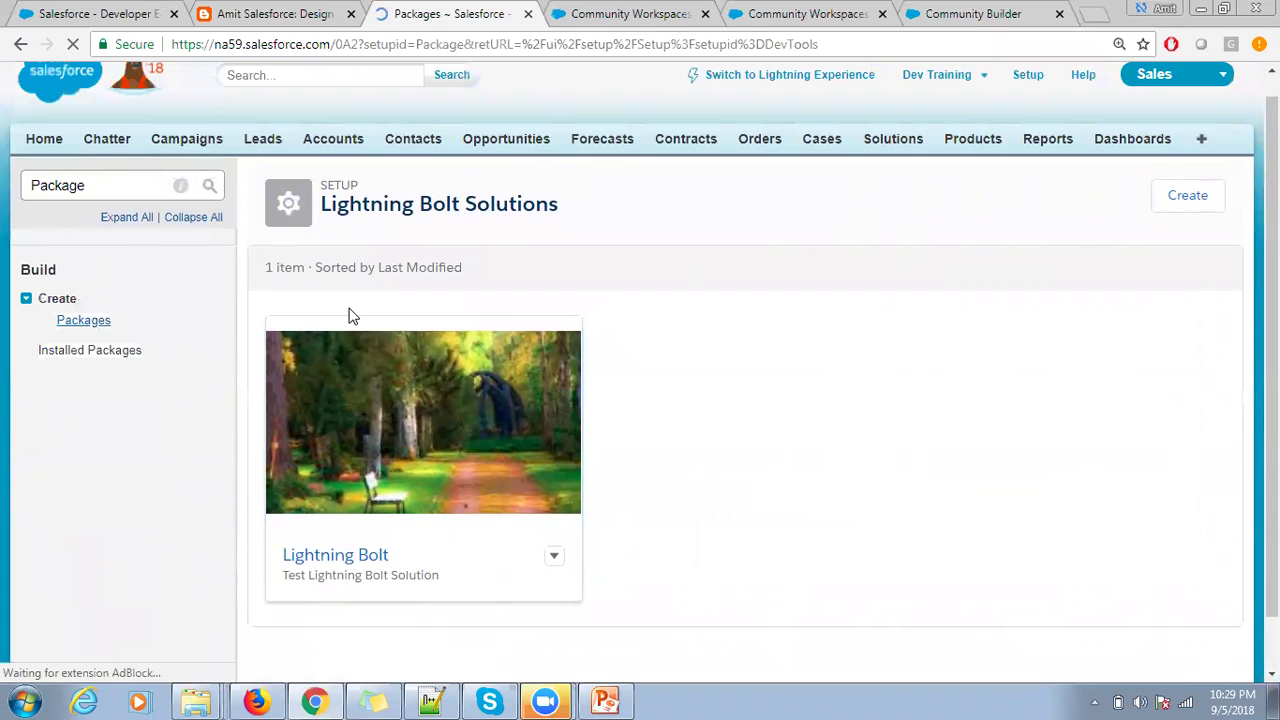
scroll(600, 360, "down", 3)
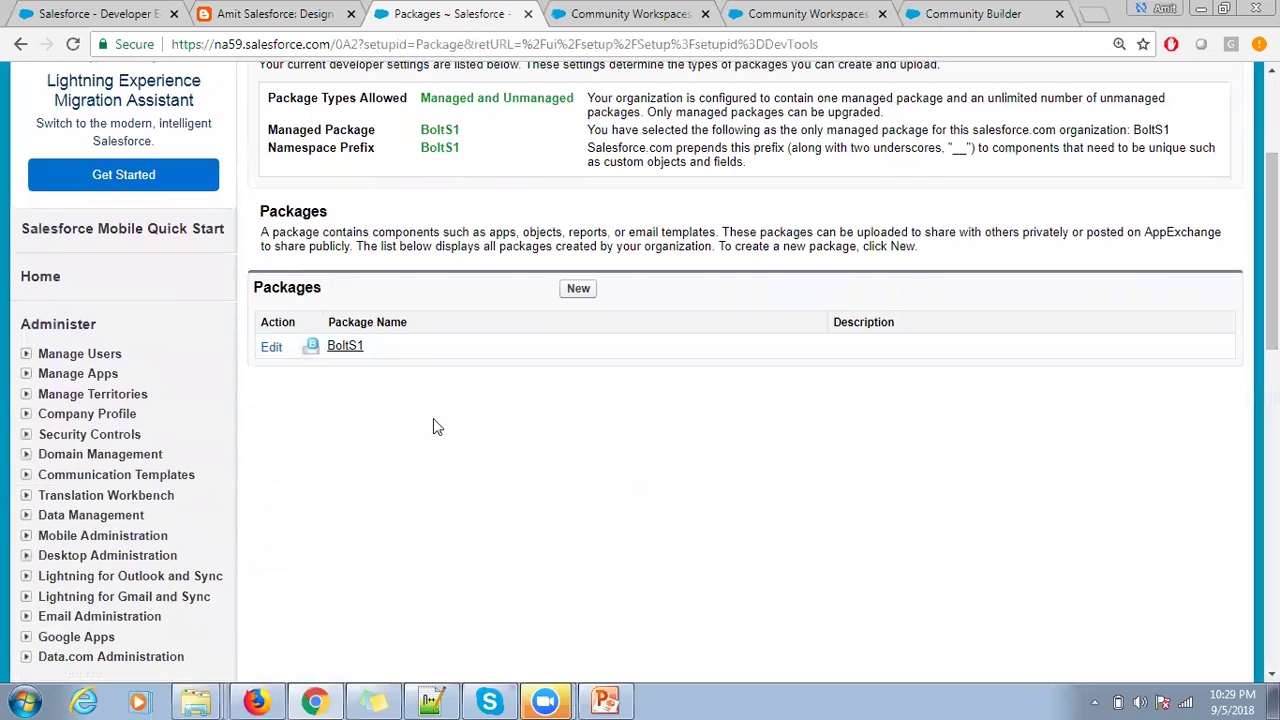
left_click(345, 346)
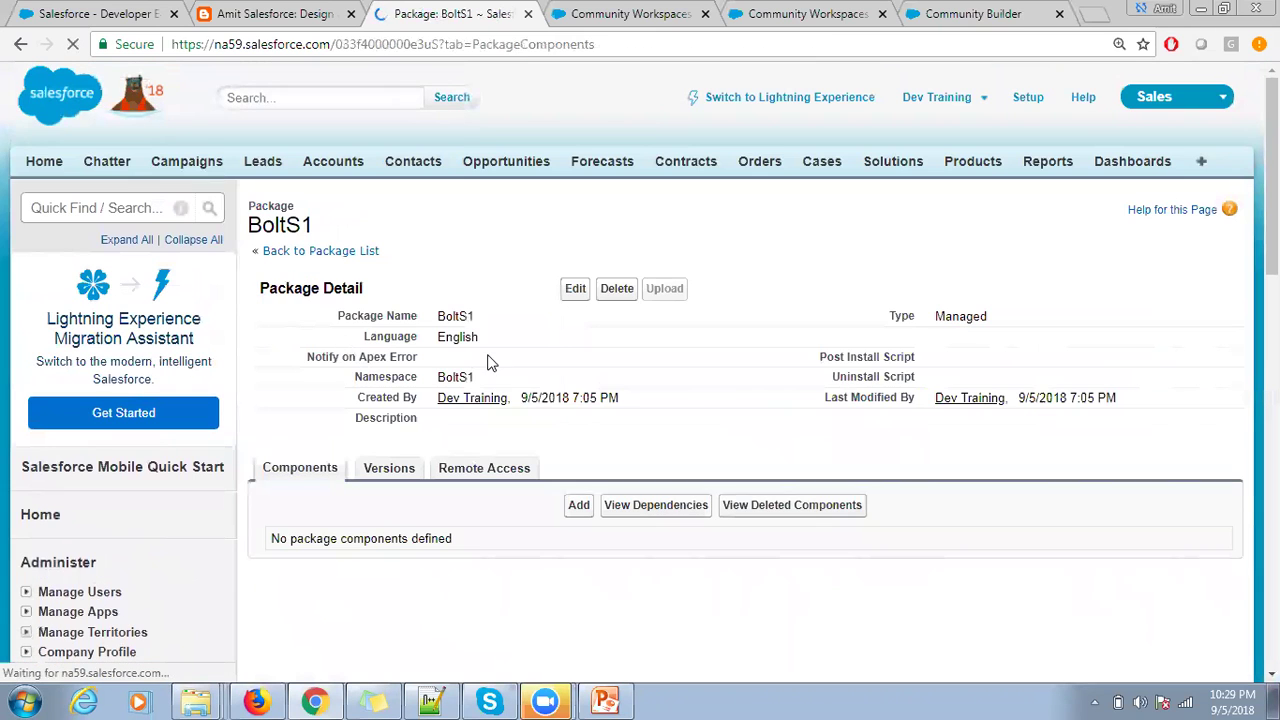
scroll(562, 366, "down", 2)
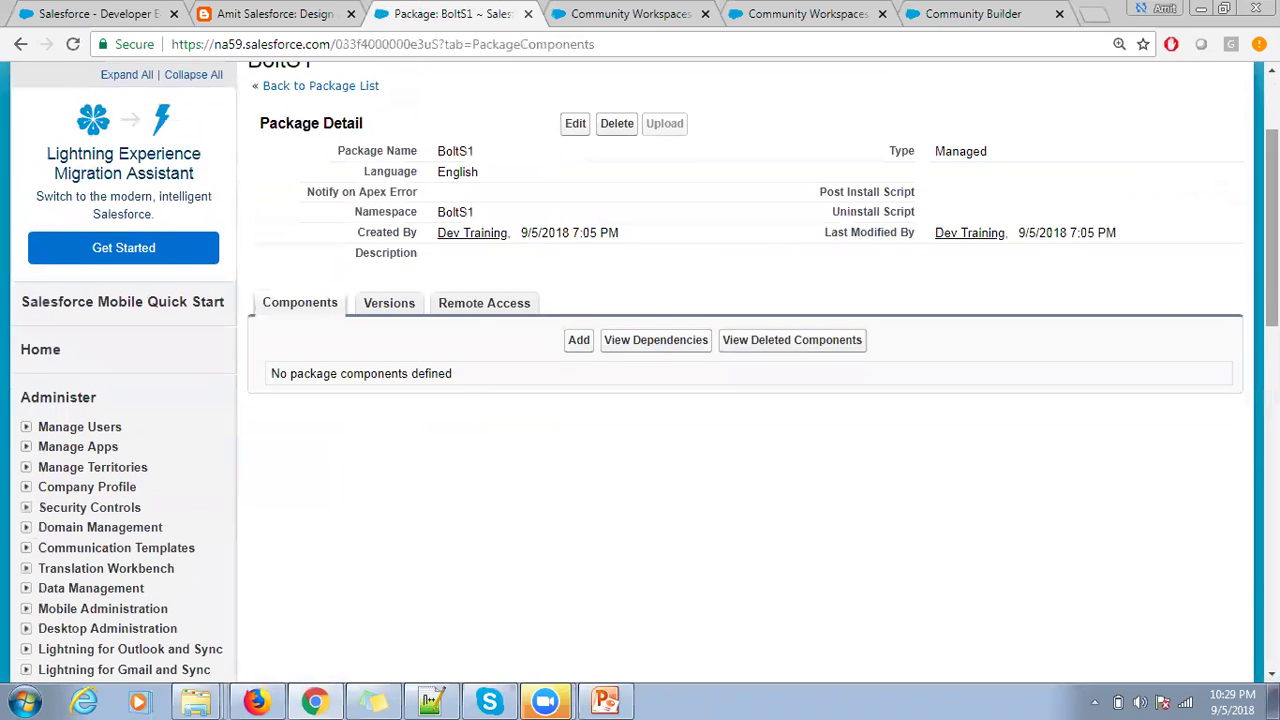
Step: Add the Lightning_Bolt solution component to the BoltS1 package
left_click(578, 341)
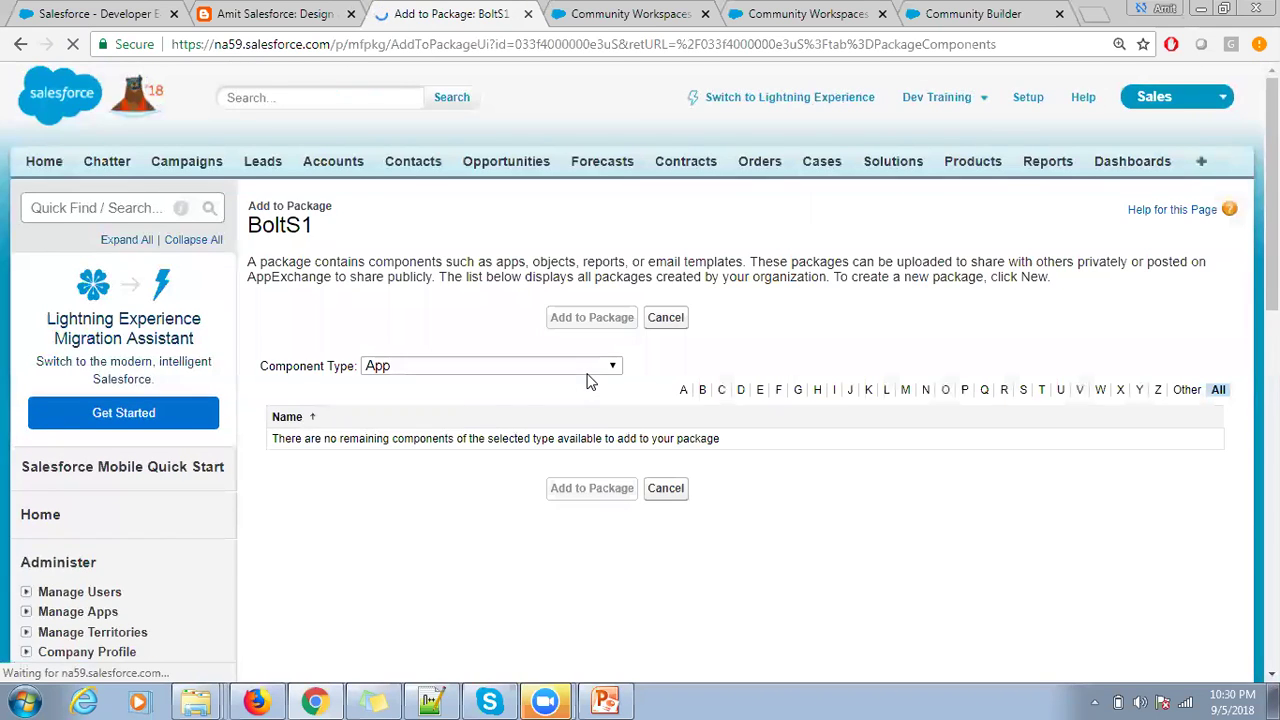
left_click(588, 368)
key("l")
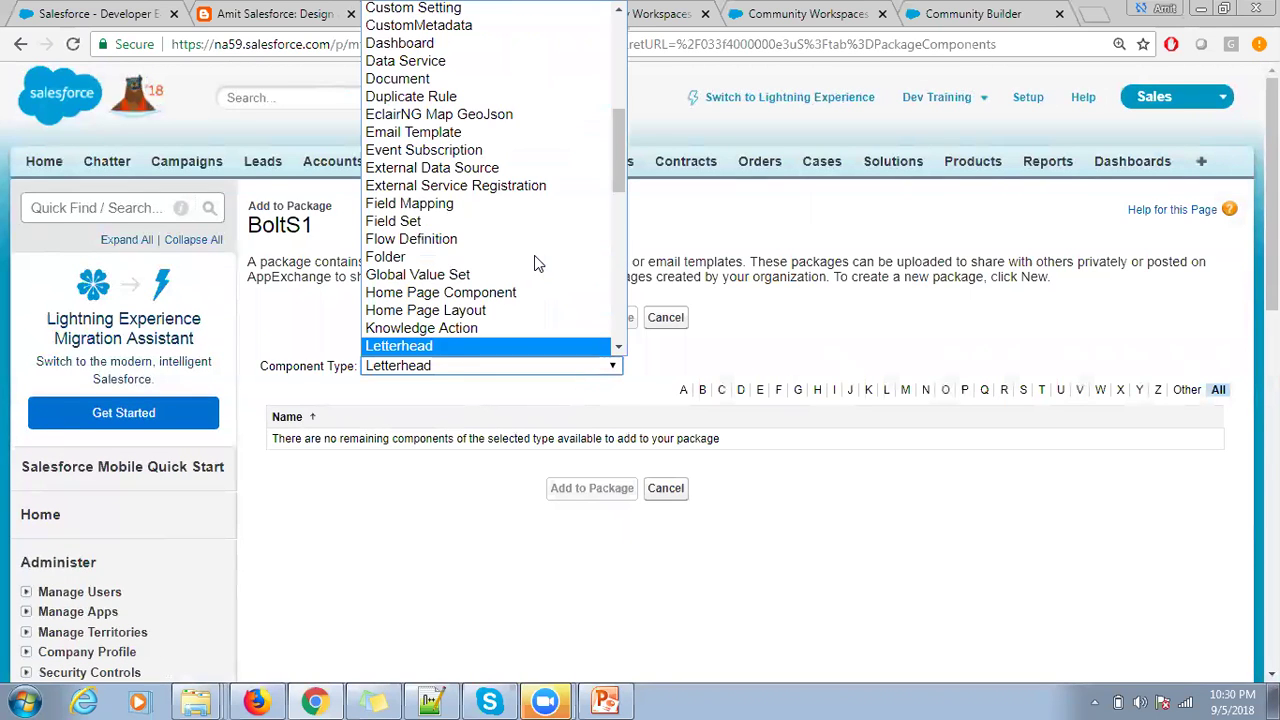
key("Down")
key("Return")
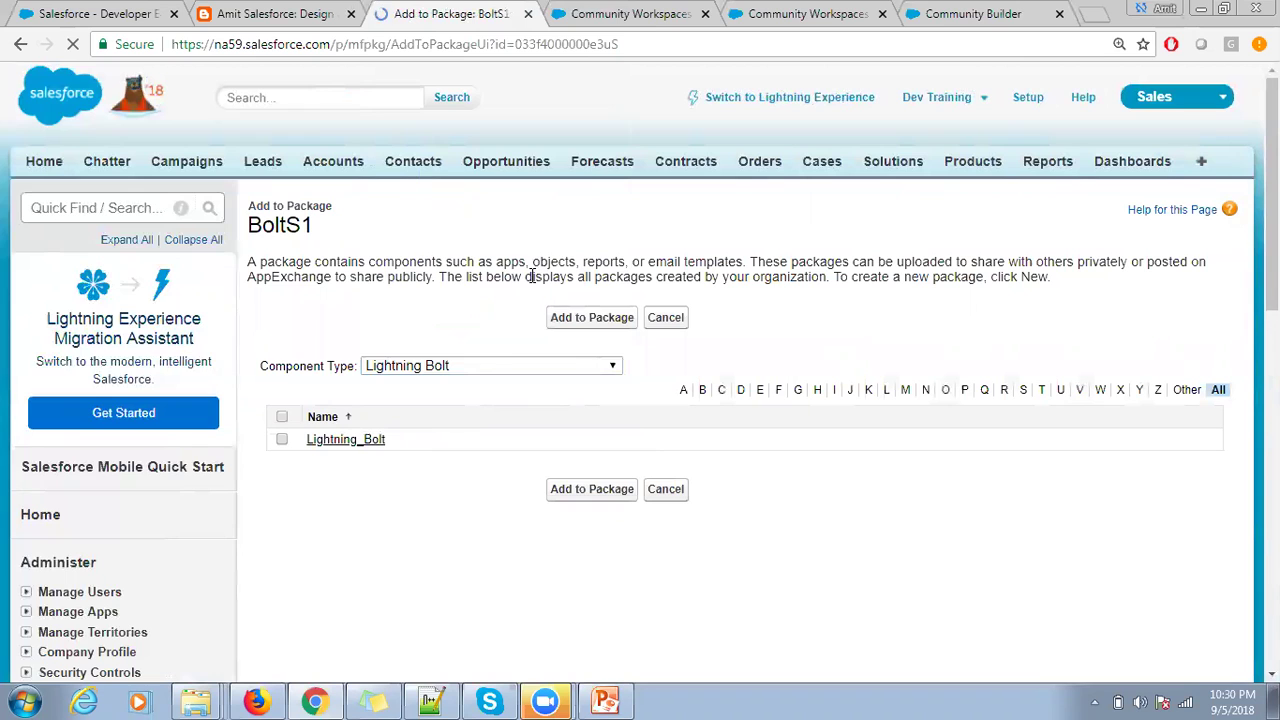
left_click(282, 417)
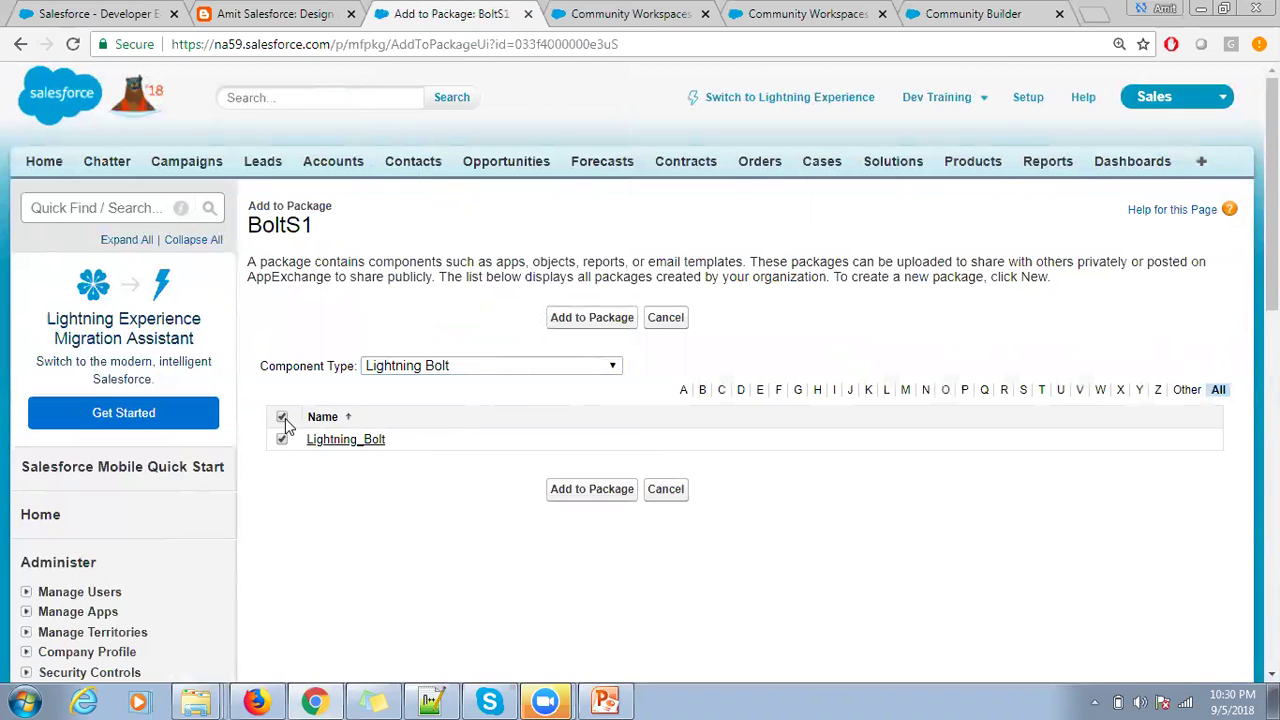
left_click(601, 495)
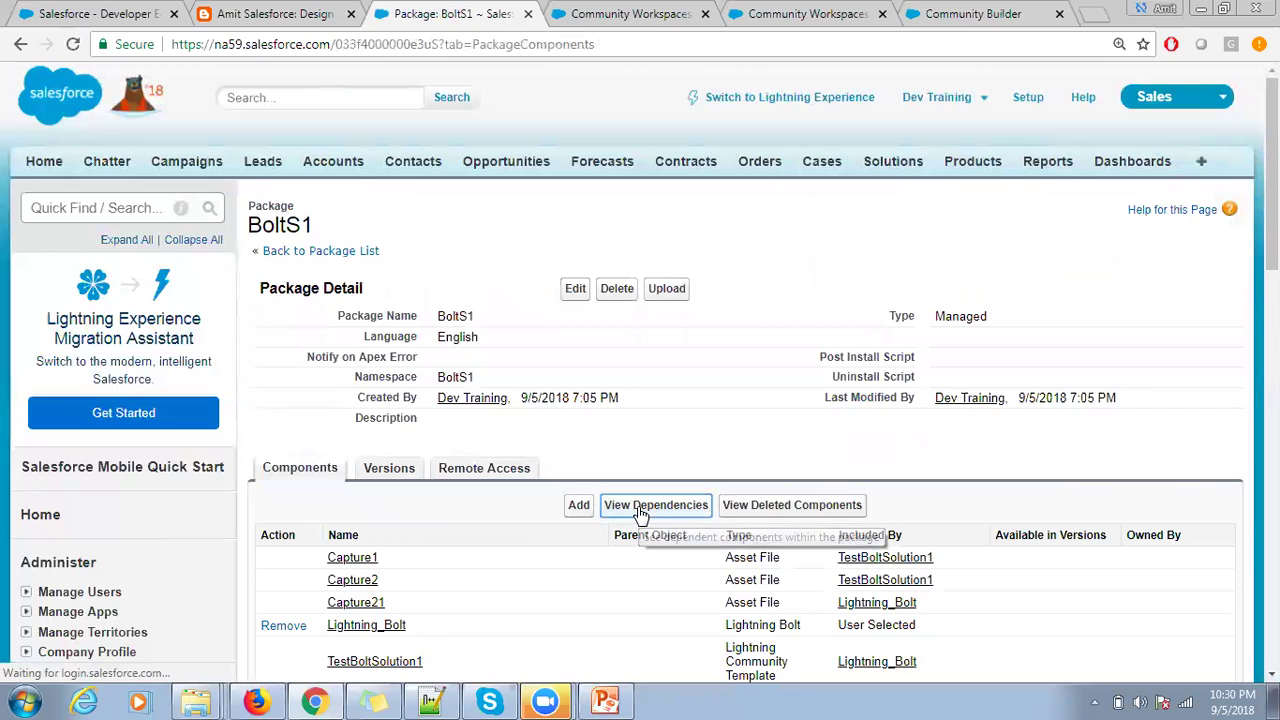
Step: Confirm BoltS1 has no dependencies and return to the package details
left_click(641, 512)
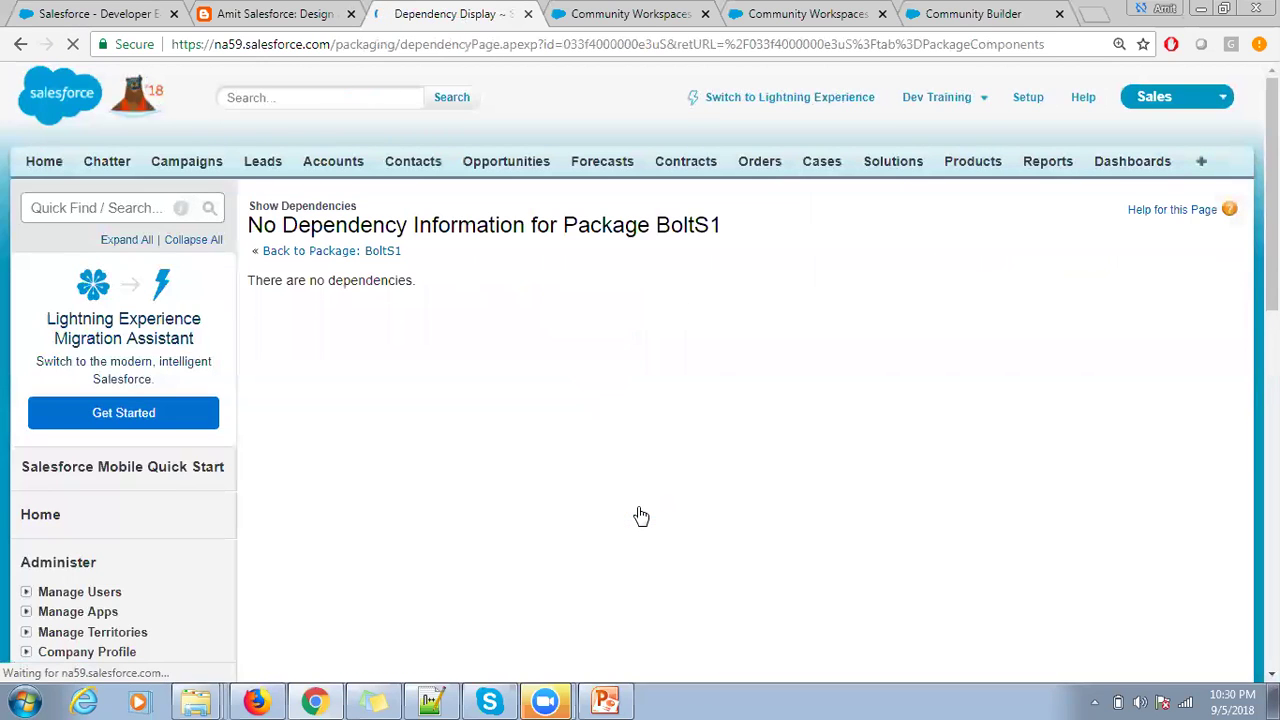
scroll(1272, 250, "down", 2)
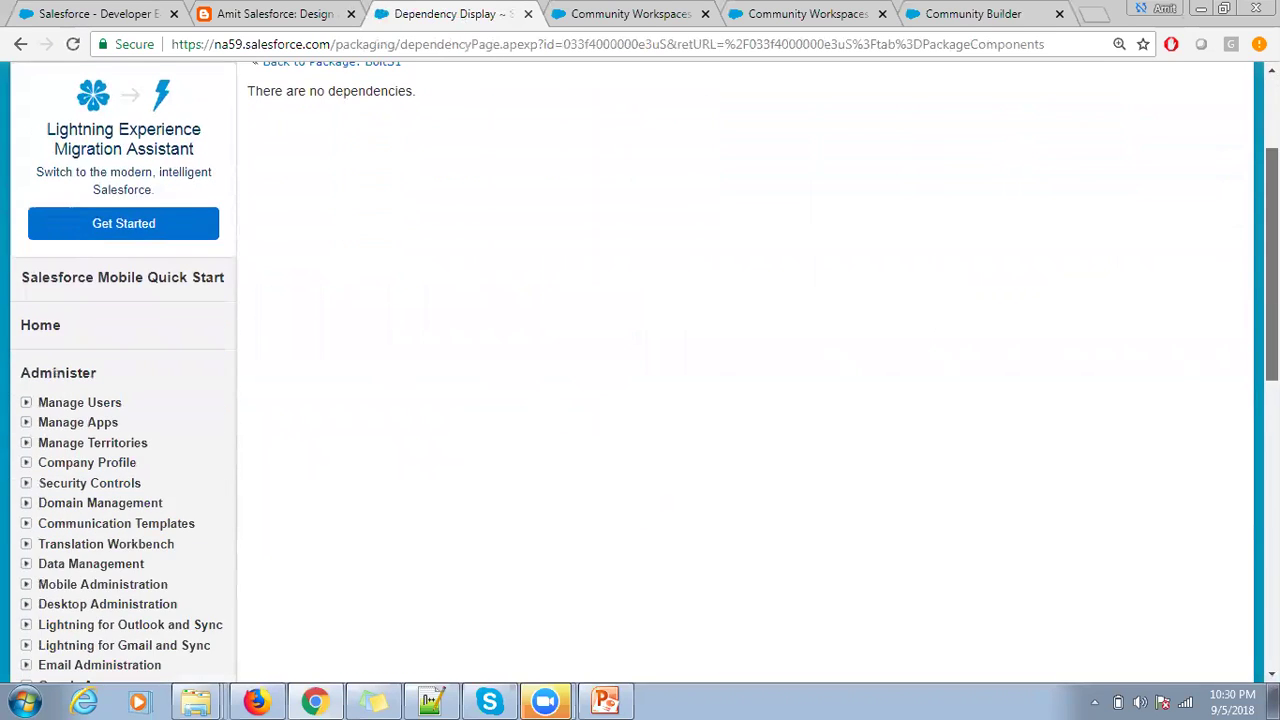
scroll(640, 370, "up", 2)
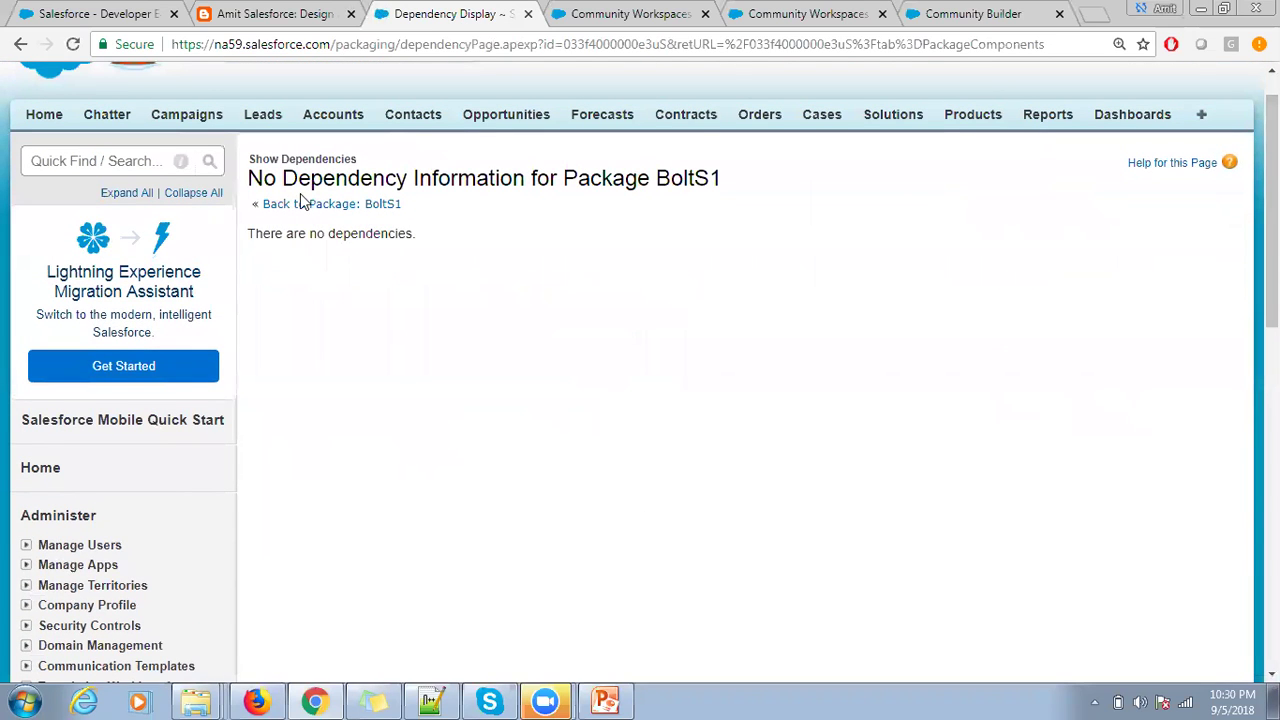
left_click(302, 203)
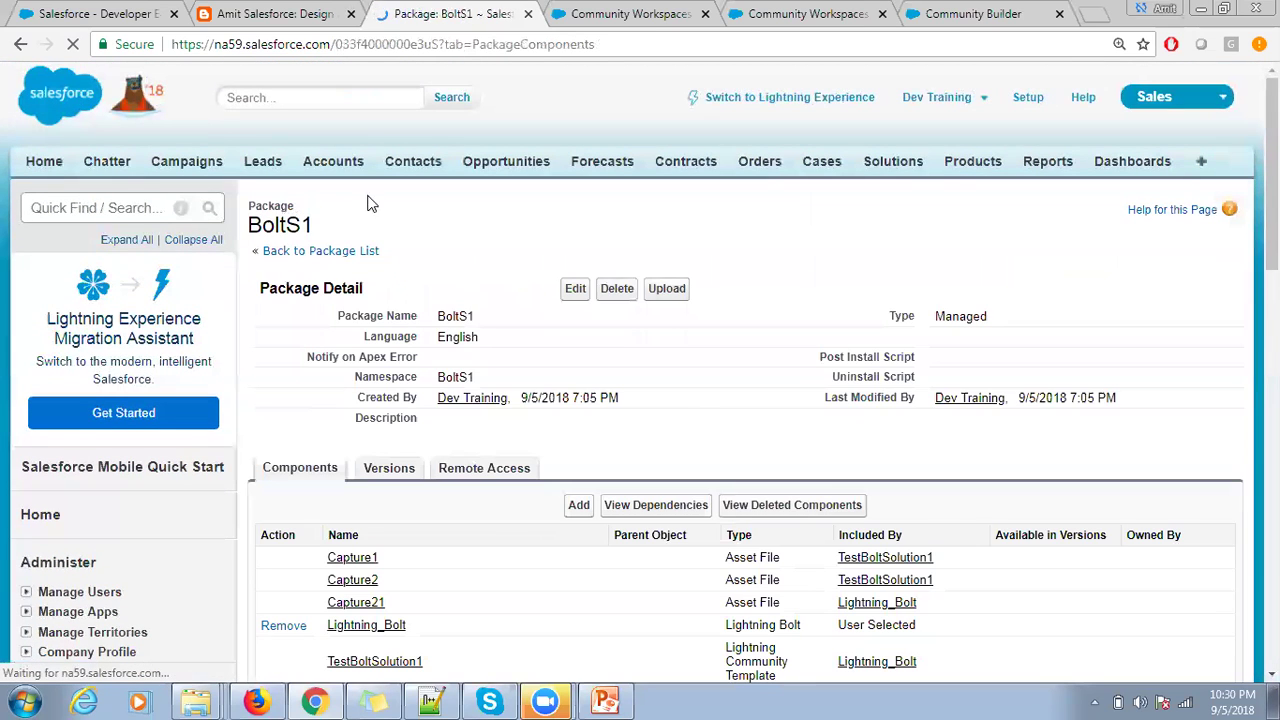
Step: Upload BoltS1 as Managed - Released version R1.0, then select its installation URL path
left_click(685, 300)
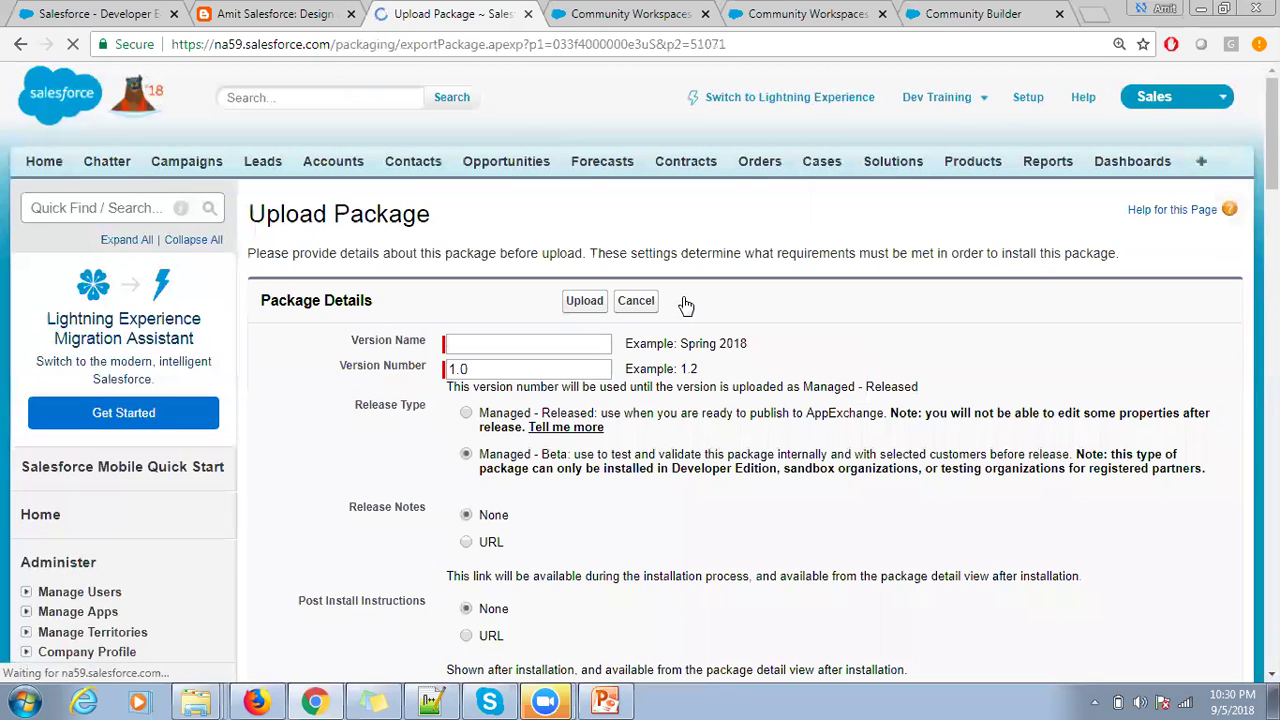
left_click(519, 342)
type("R")
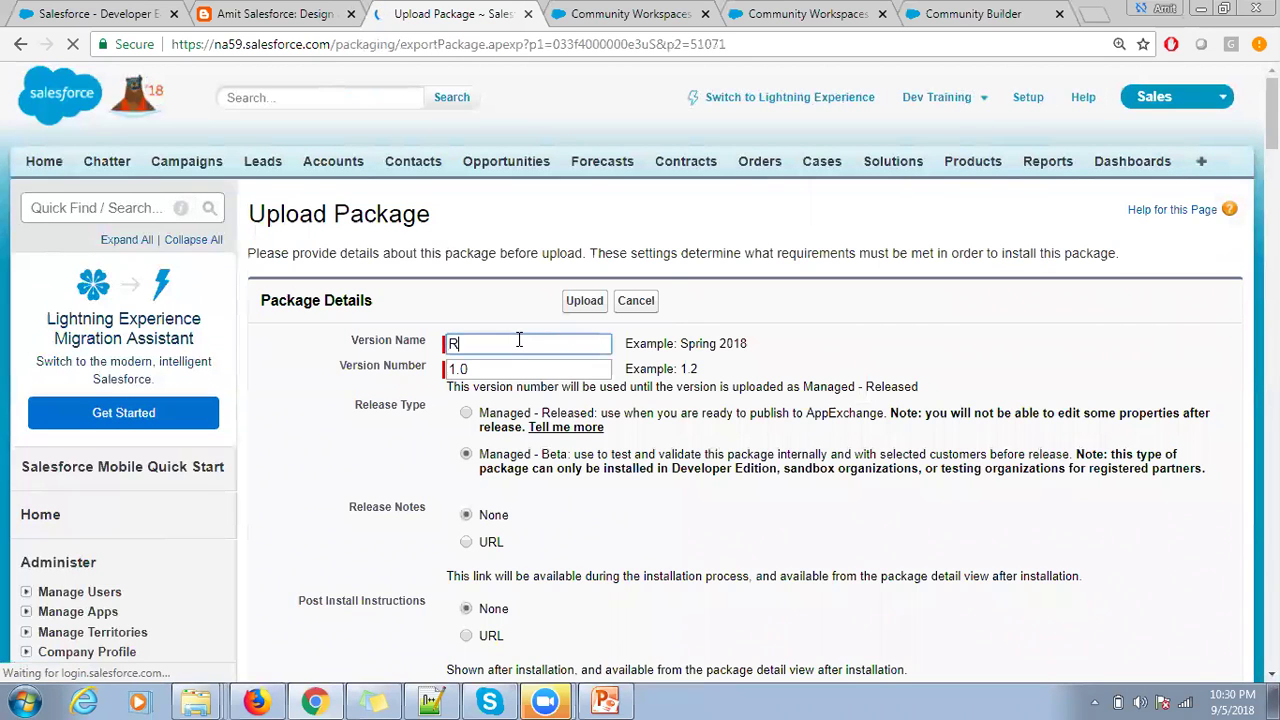
type("1")
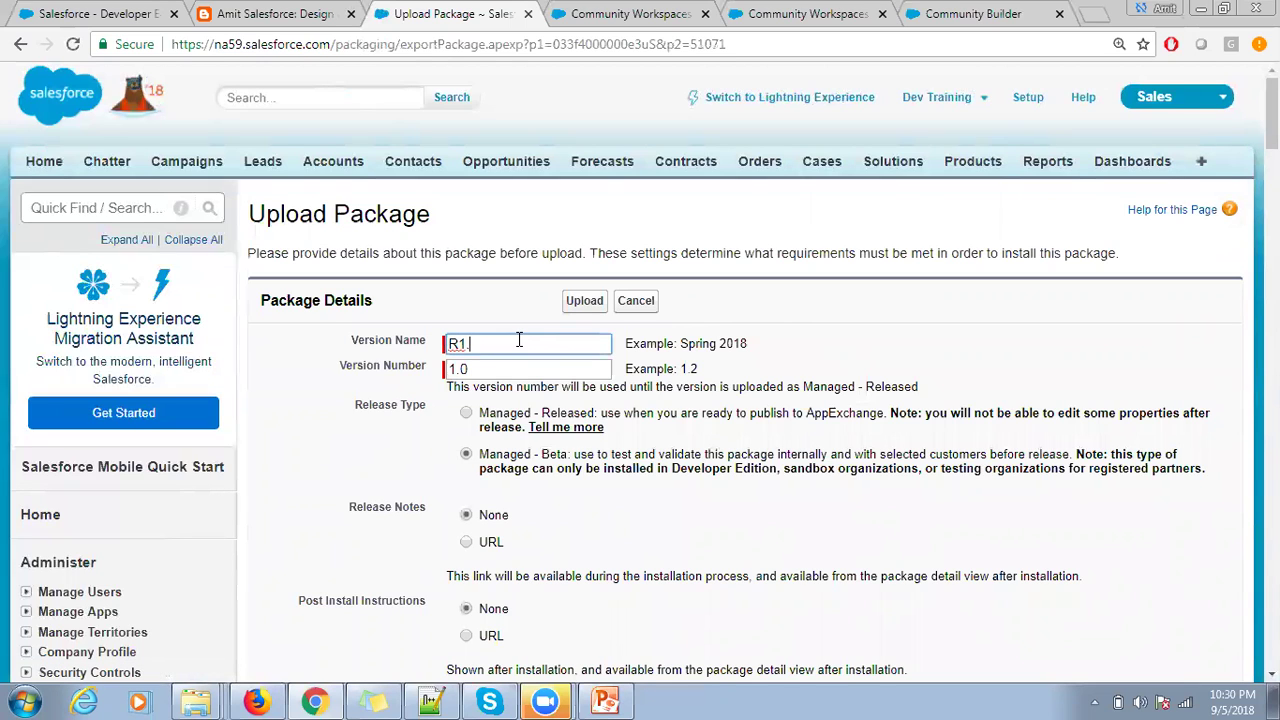
left_click(467, 414)
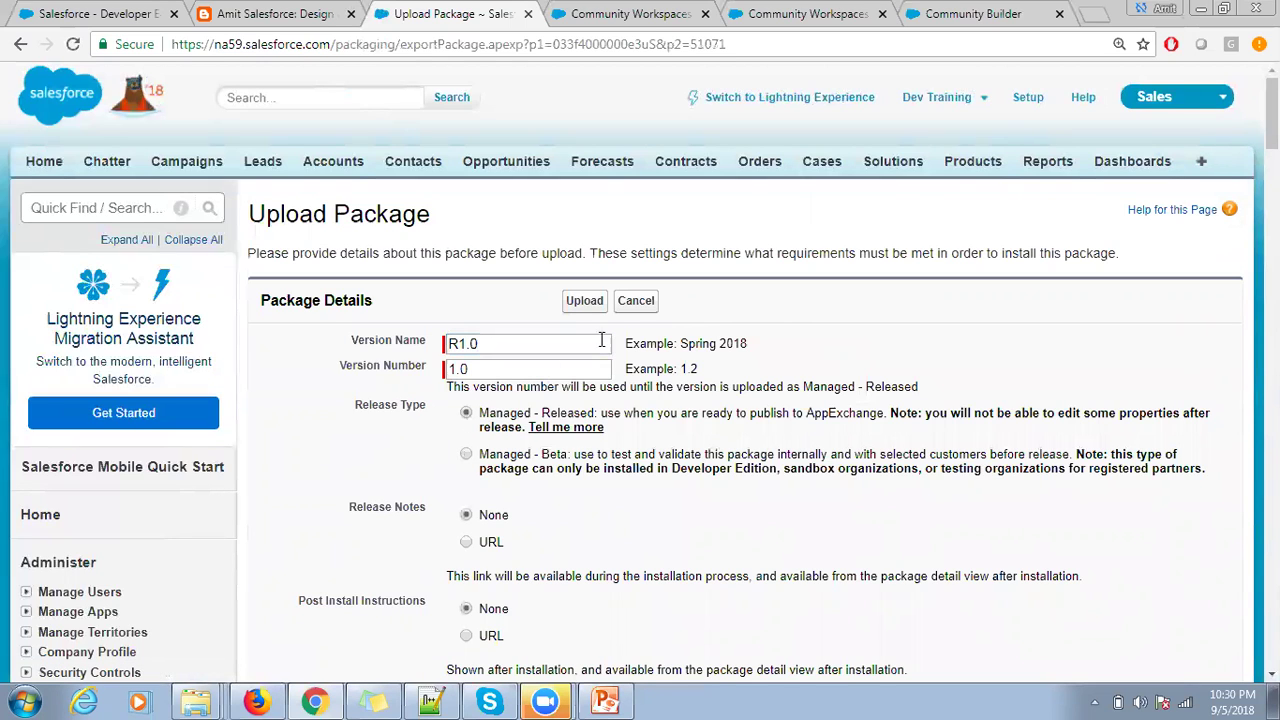
left_click(585, 308)
left_click(730, 257)
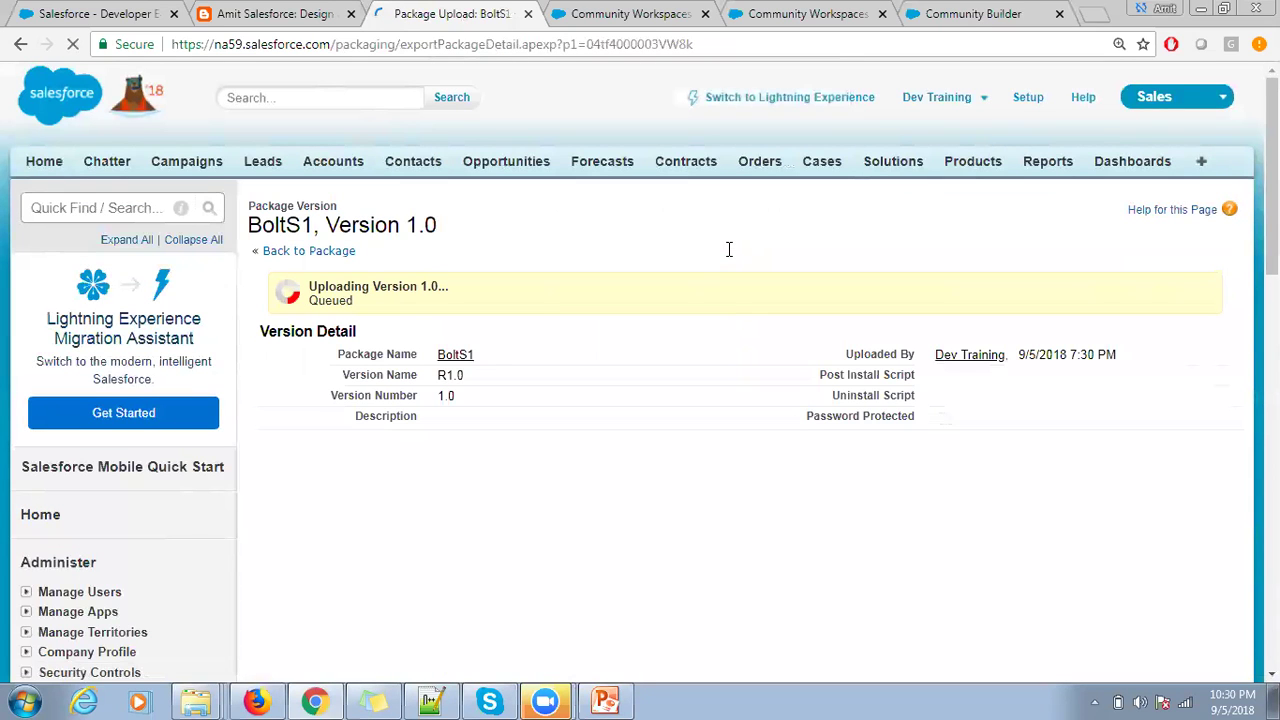
scroll(729, 249, "down", 1)
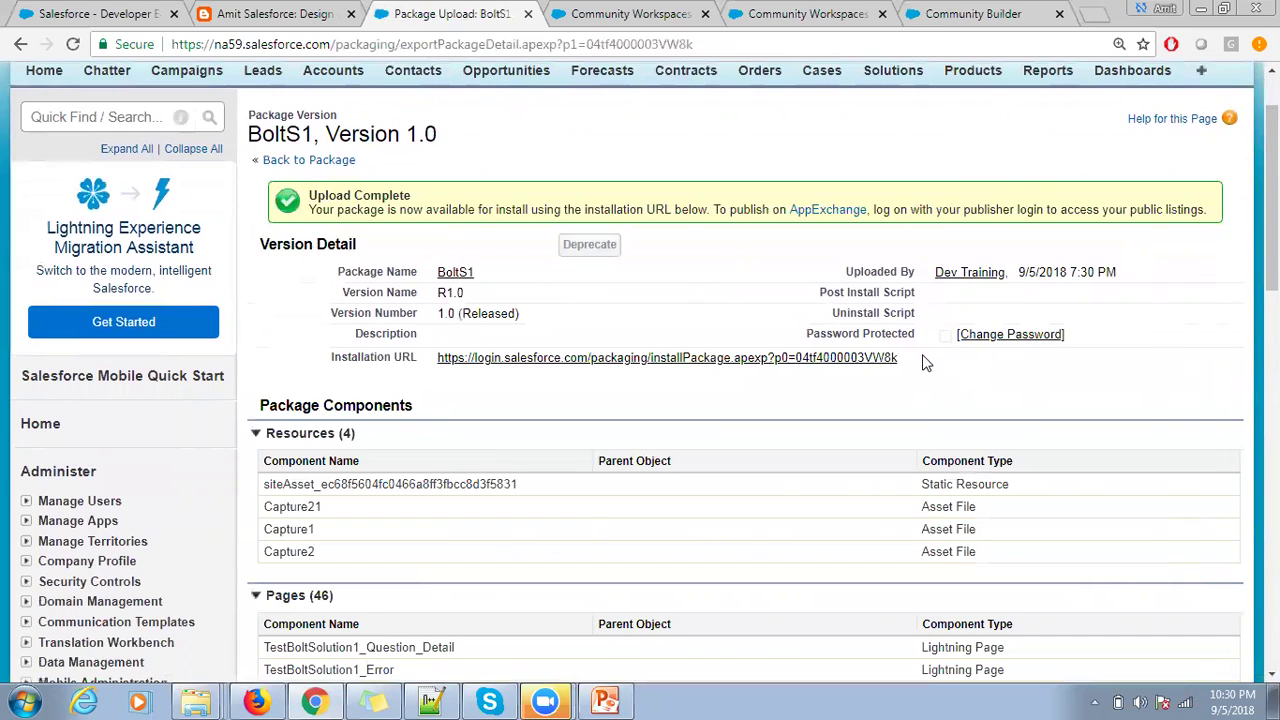
left_click_drag(898, 357, 593, 370)
key("ctrl+c")
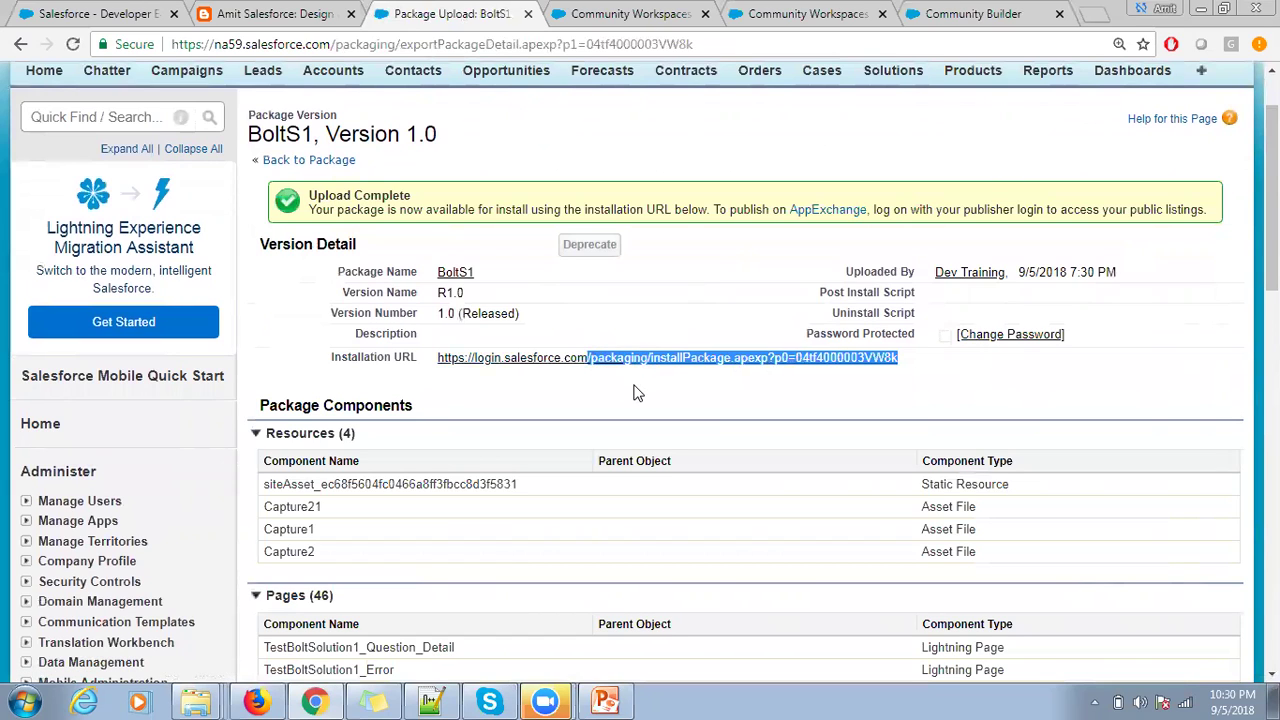
mouse_move(256, 701)
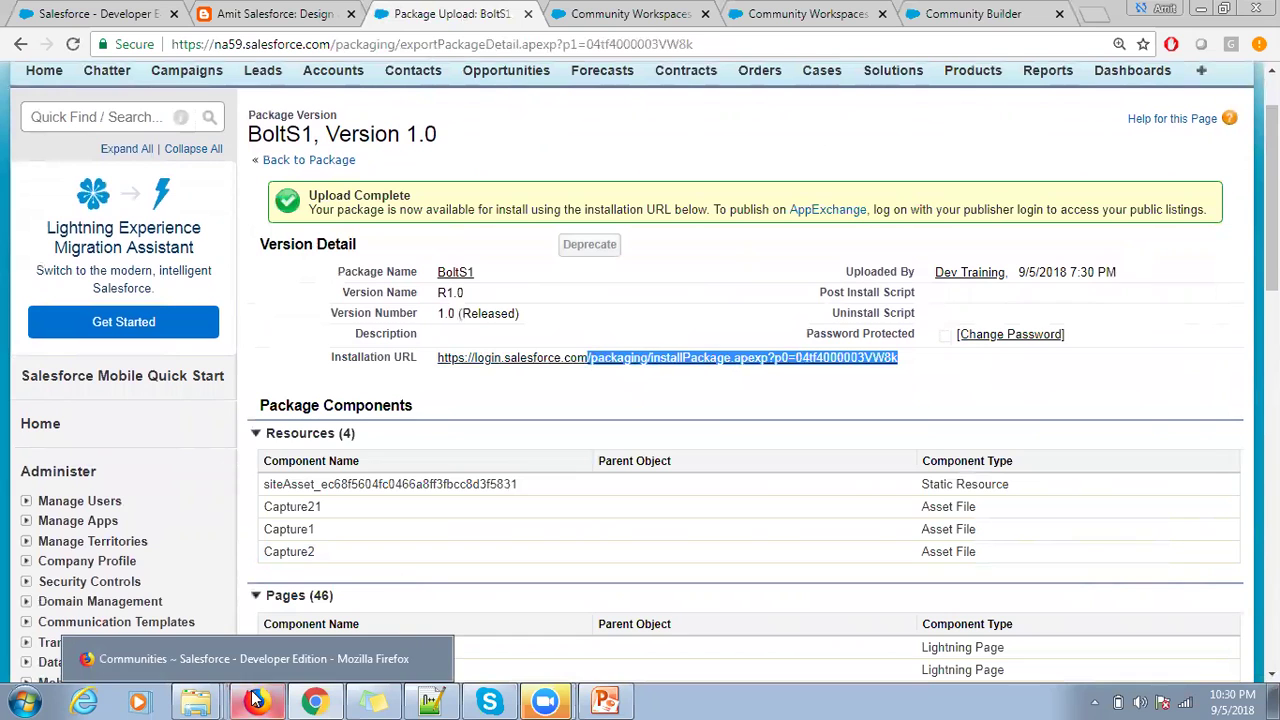
Step: Open a new Firefox tab at the other org's address
left_click(257, 659)
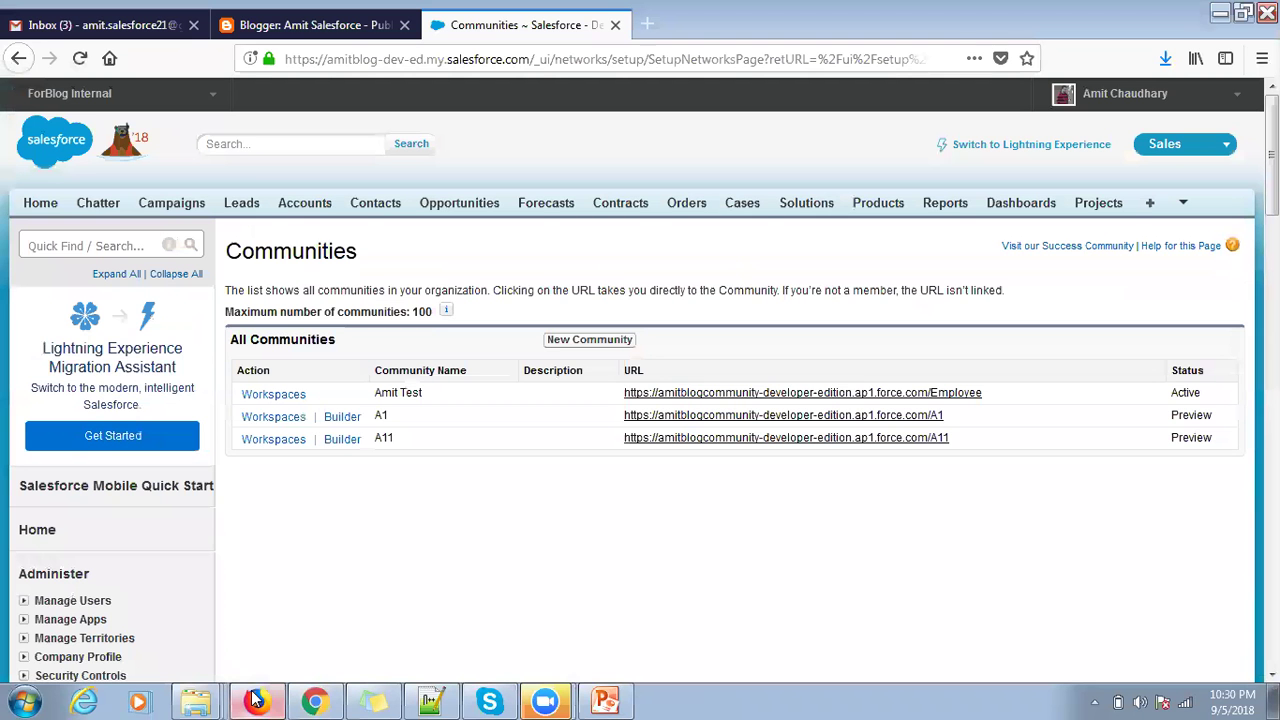
left_click(642, 52)
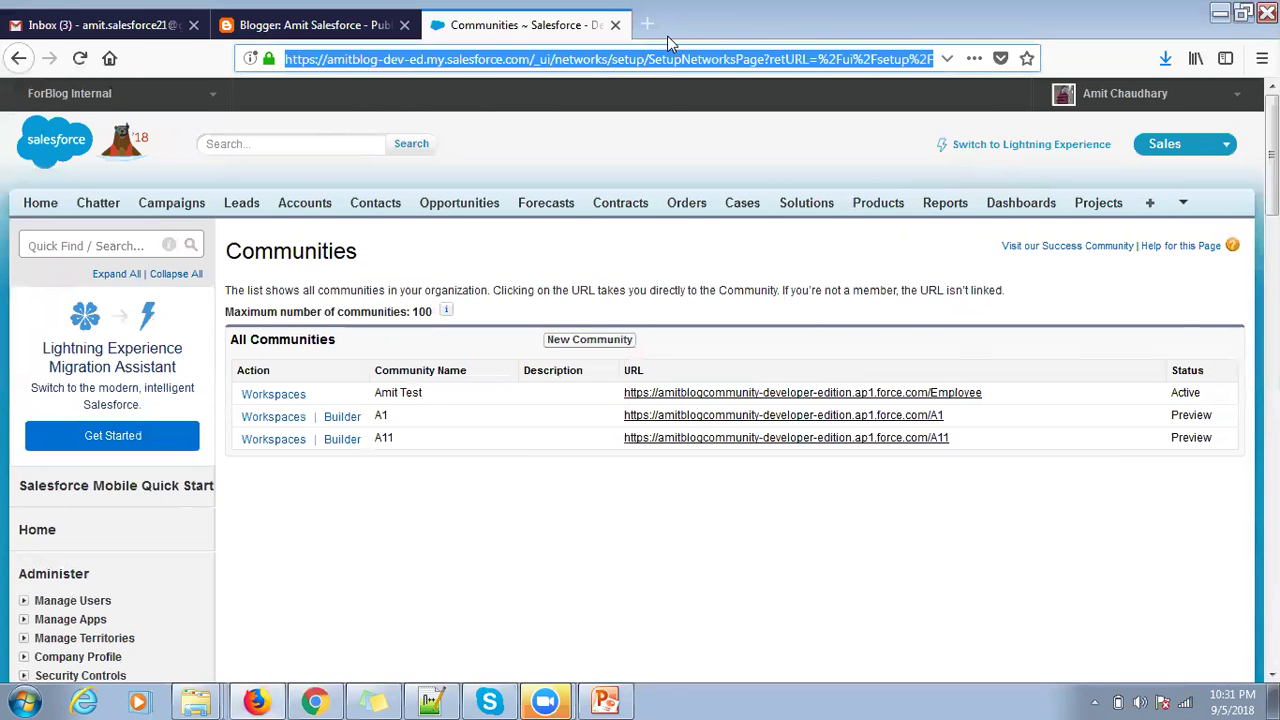
key("ctrl+t")
type("https://amitblog-dev-ed.my.salesforce.com/_ui/networks/setup/SetupNetworksPage?retURL=%2Fui%2Fsetup%2FSetup%3Fsetupid%3DNetworks&setupid=SetupNetworks")
key("Return")
key("alt+Tab")
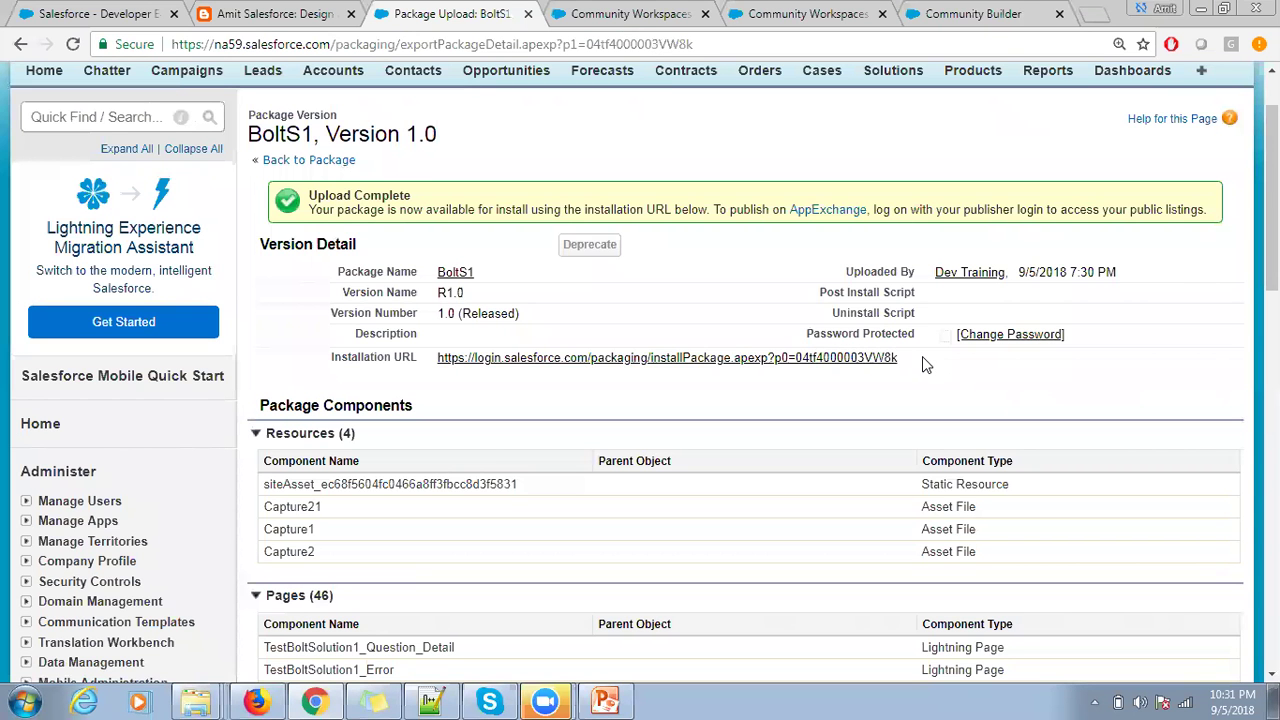
Step: Load the copied installPackage path on the other org's domain, which reports Package Not Found
left_click_drag(923, 358, 590, 358)
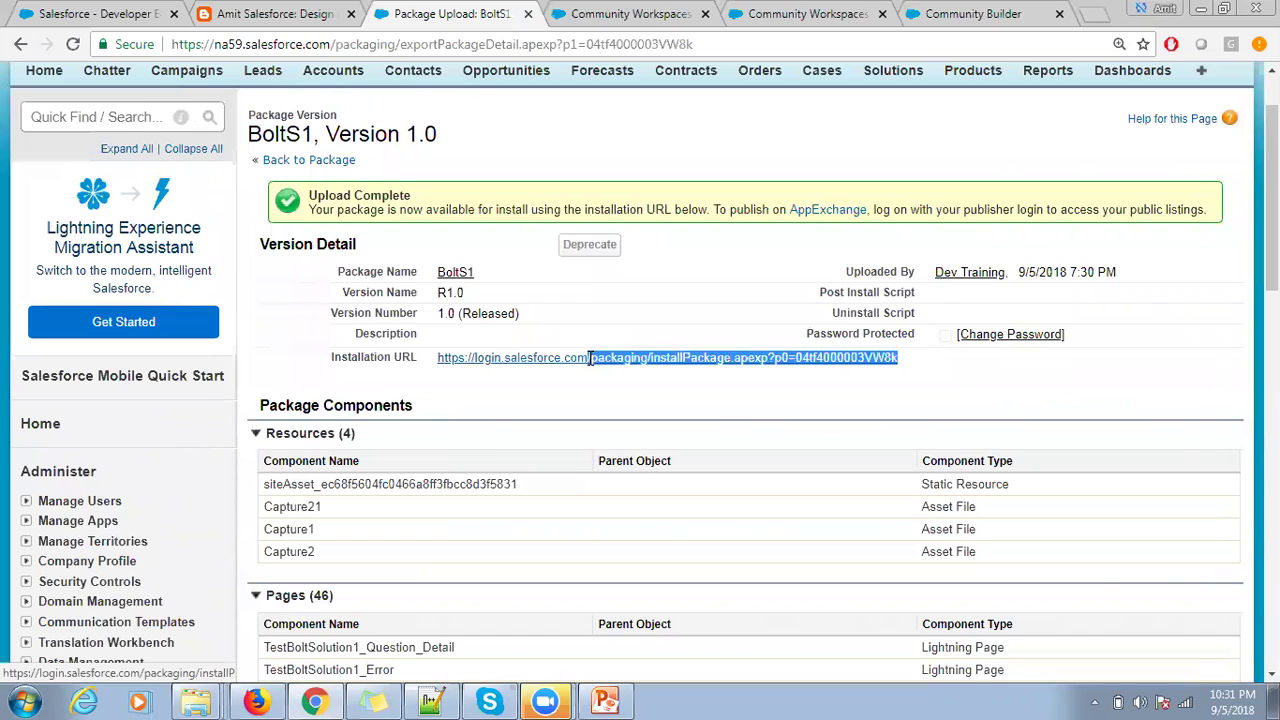
key("alt+Tab")
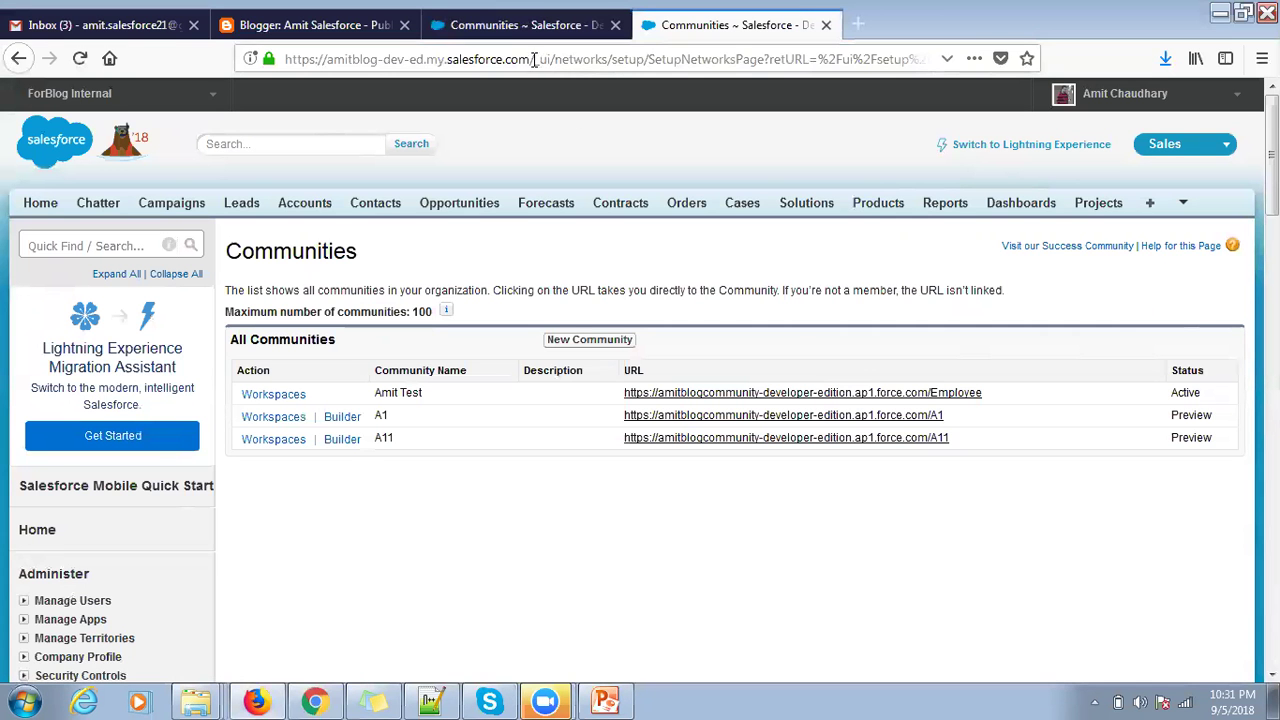
left_click(534, 60)
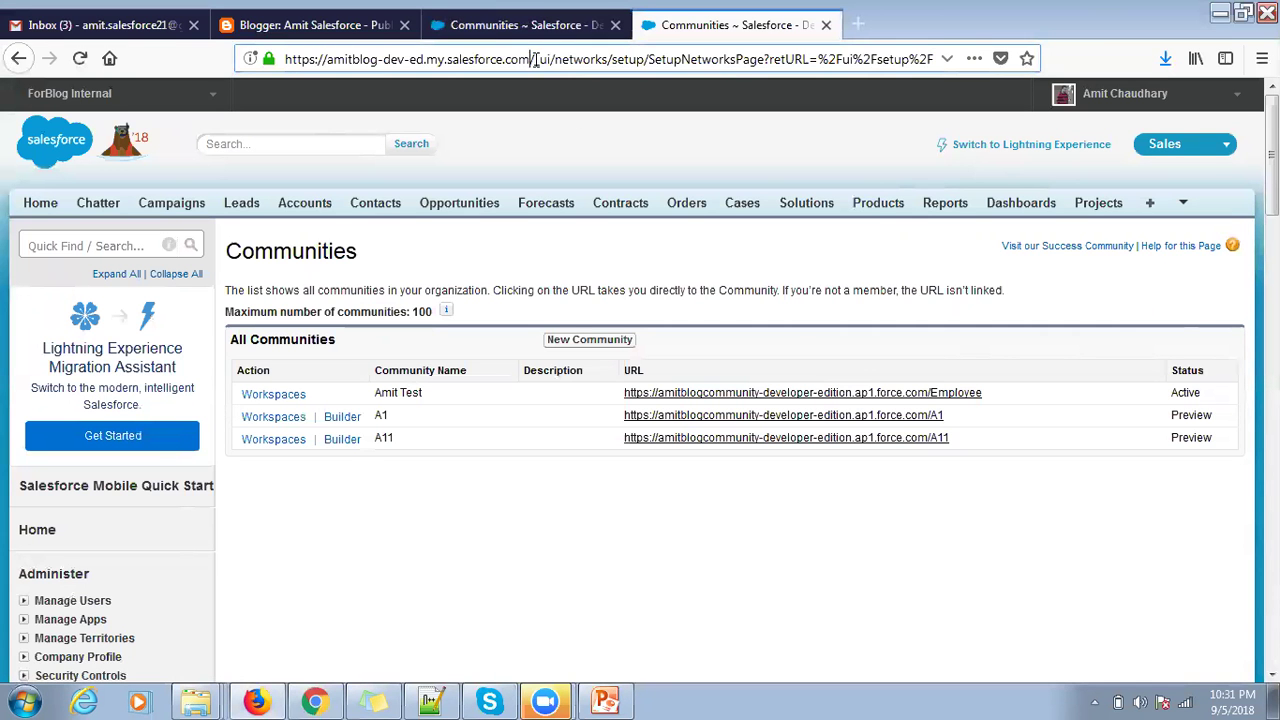
left_click_drag(534, 60, 1183, 87)
key("ctrl+v")
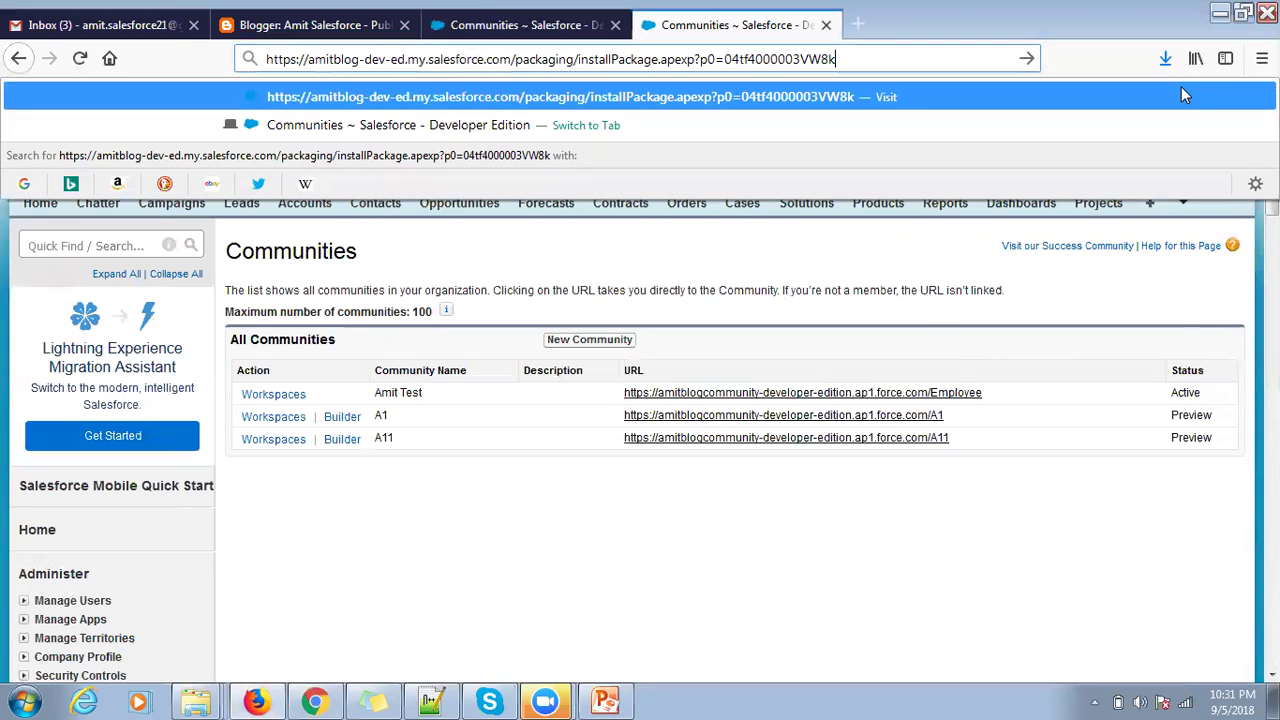
key("Return")
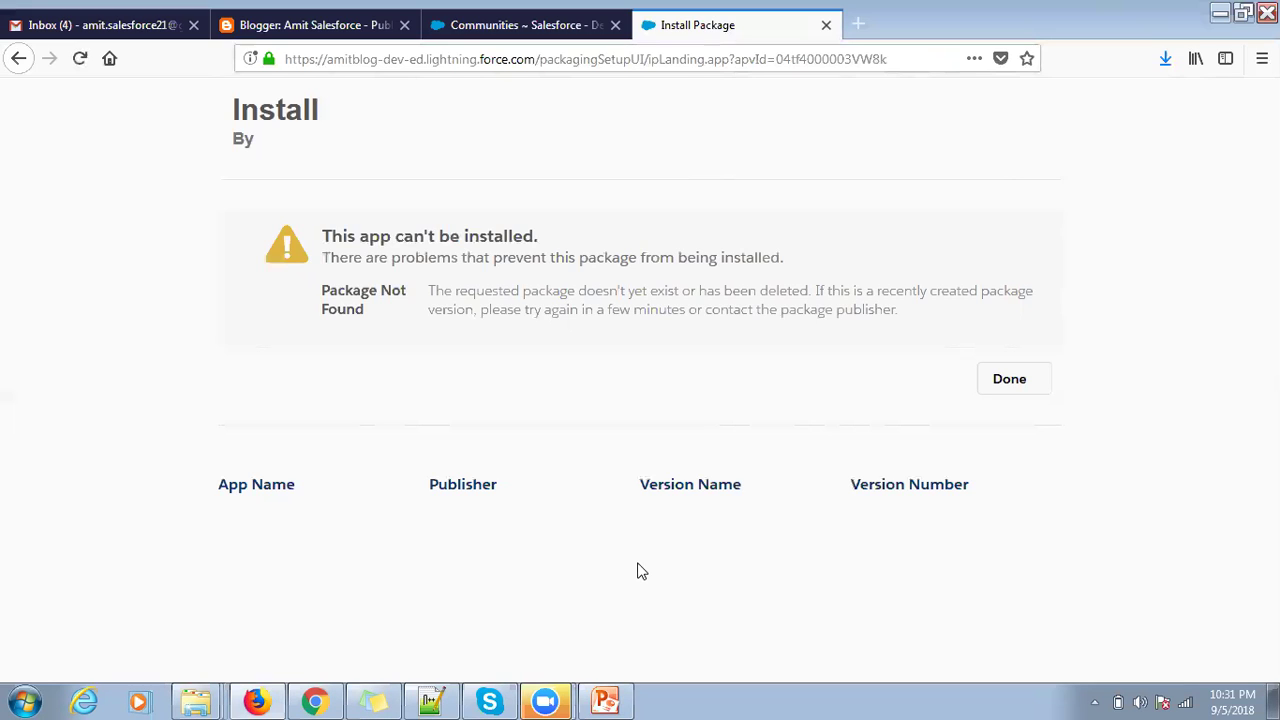
Step: Reload the BoltS1 install URL until the package is found
left_click(788, 62)
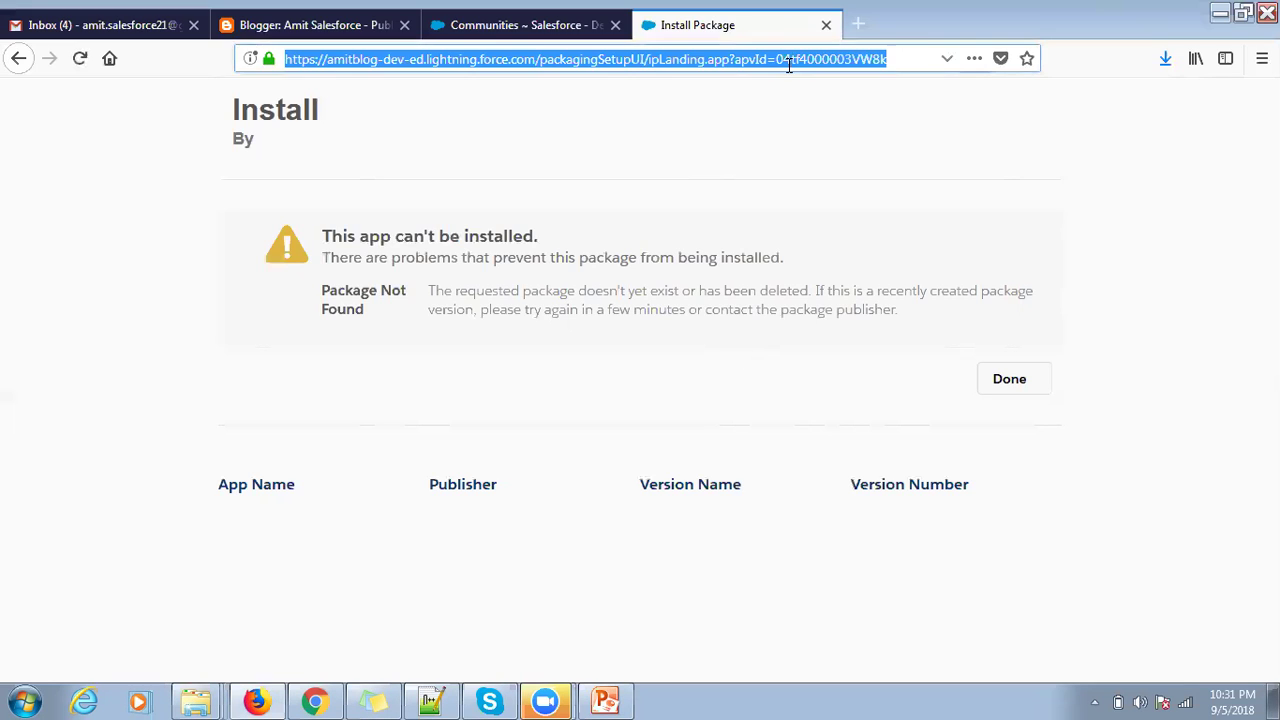
key("Return")
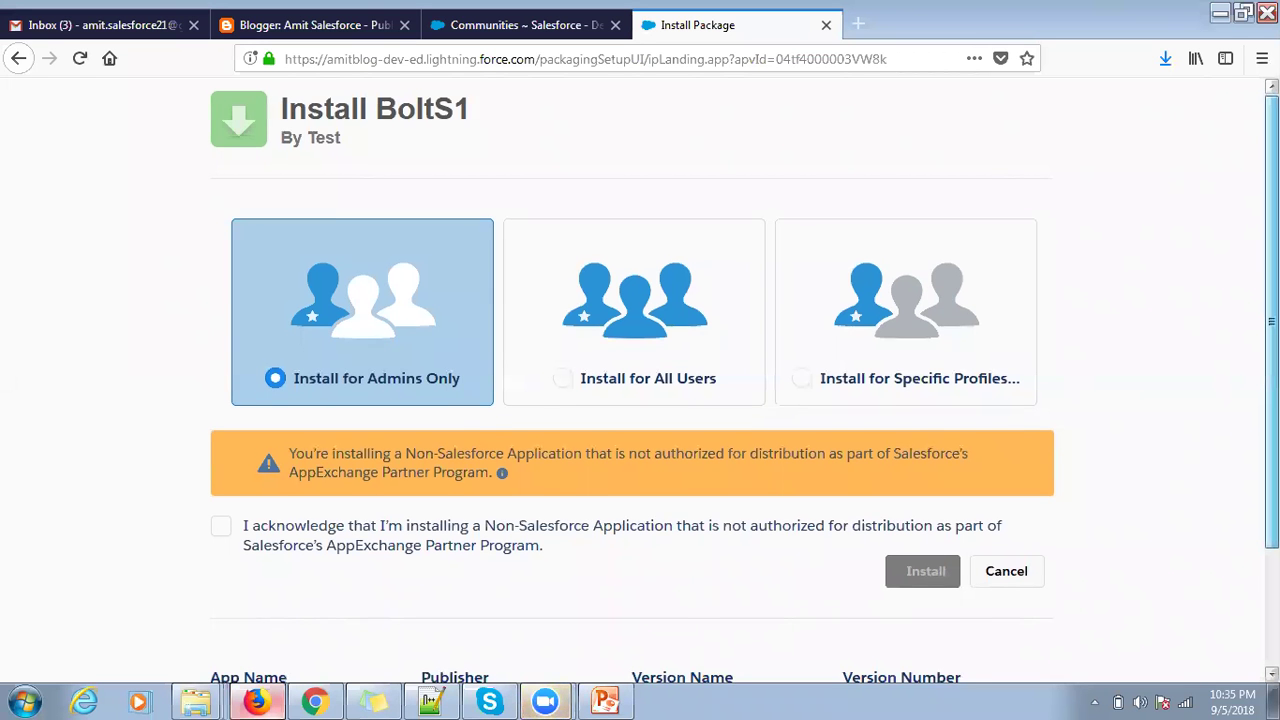
scroll(1243, 289, "down", 1)
scroll(640, 380, "down", 1)
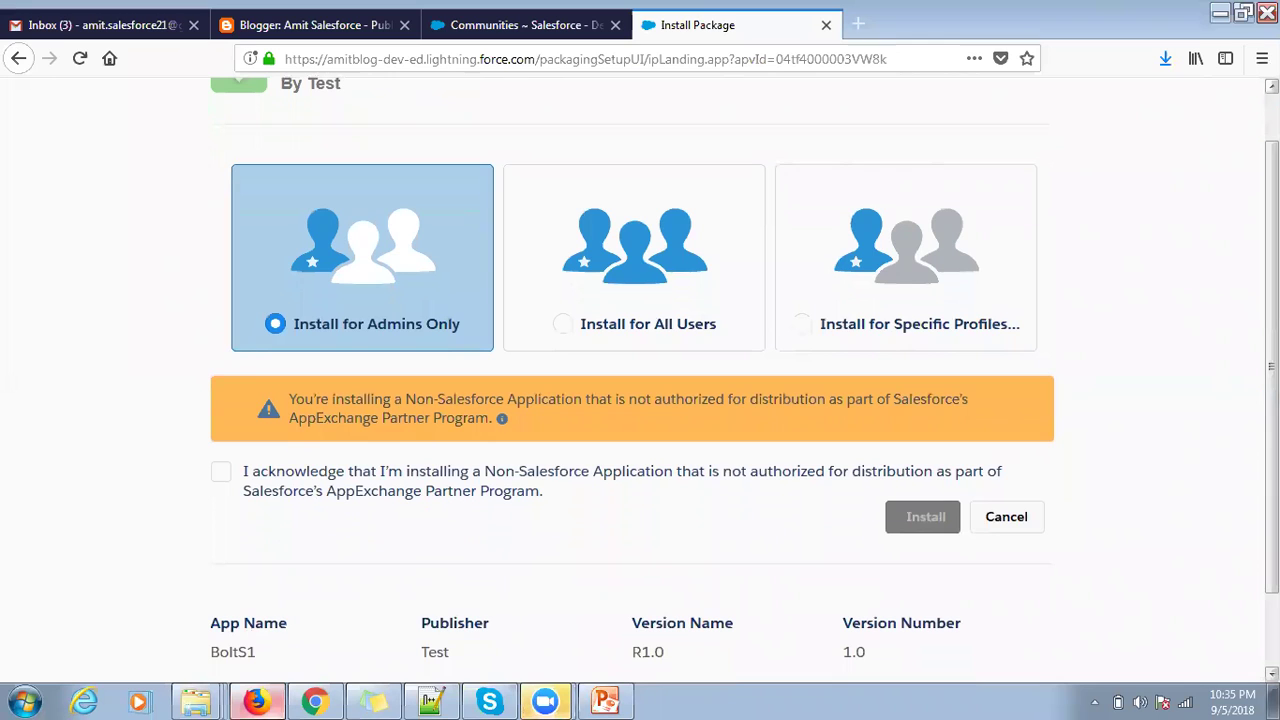
scroll(711, 323, "down", 1)
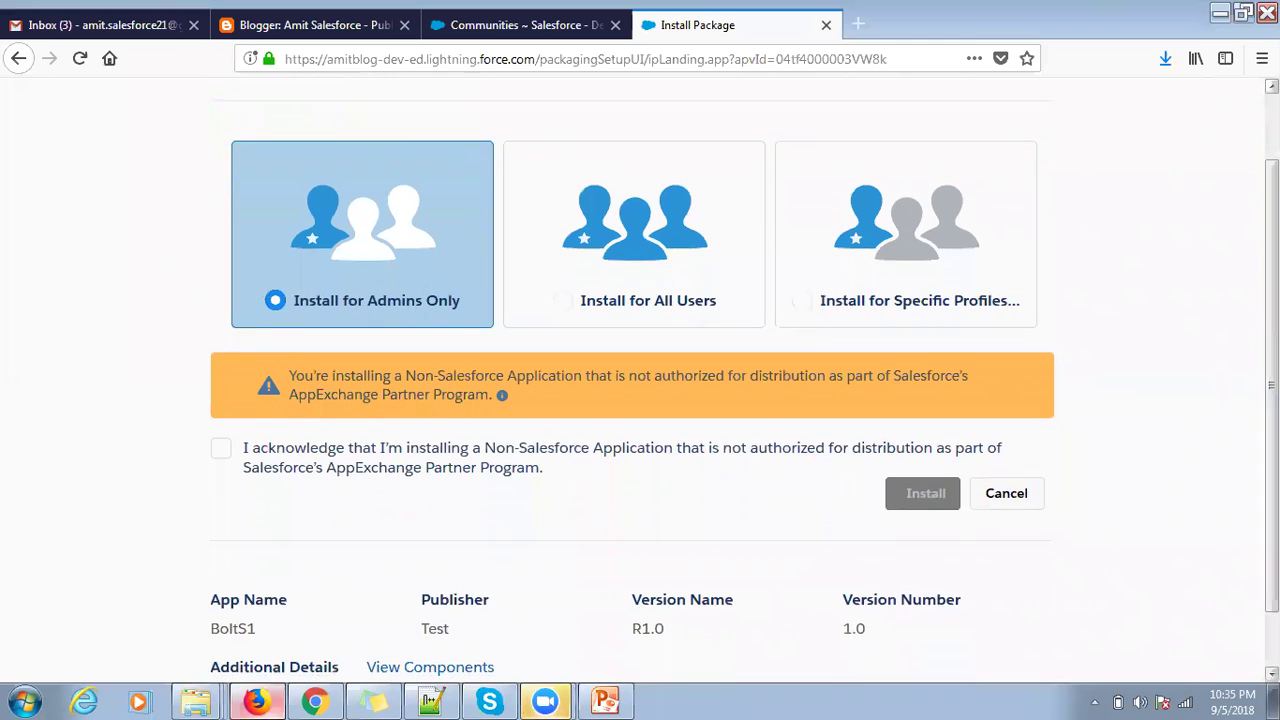
Step: Install BoltS1 for all users with the acknowledgment ticked, then return to Communities
left_click(703, 309)
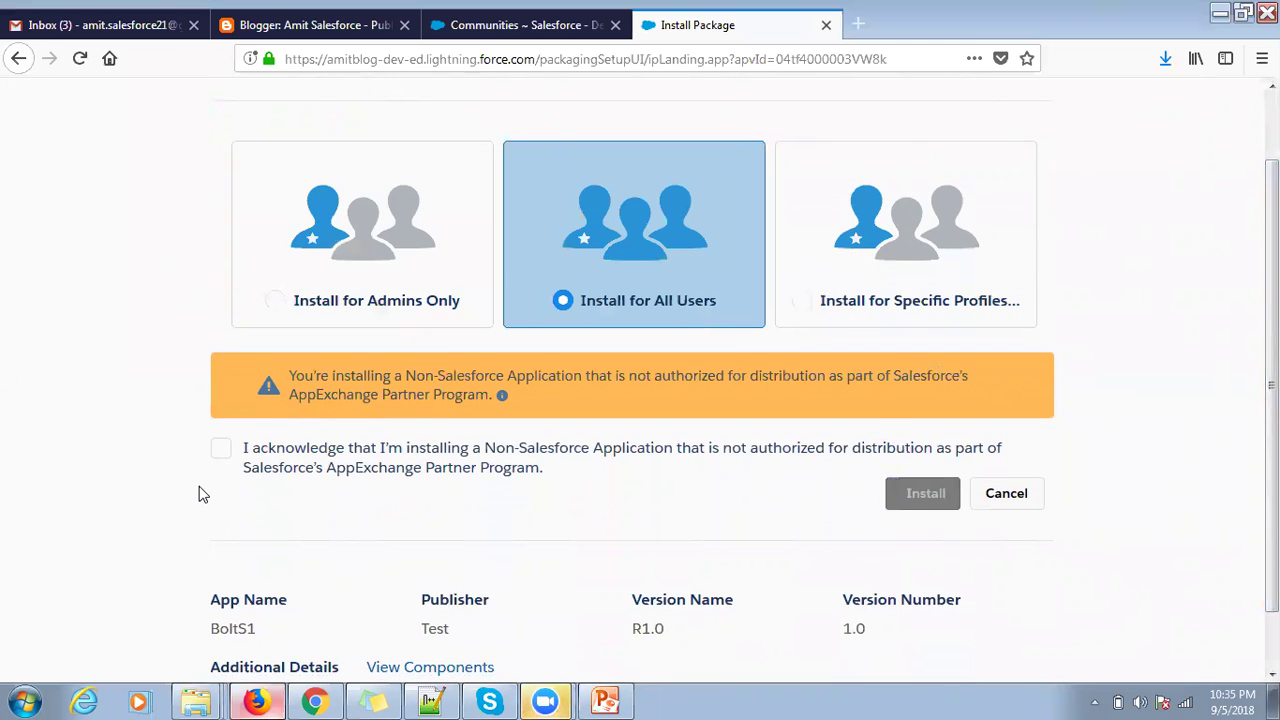
left_click(221, 449)
left_click(908, 500)
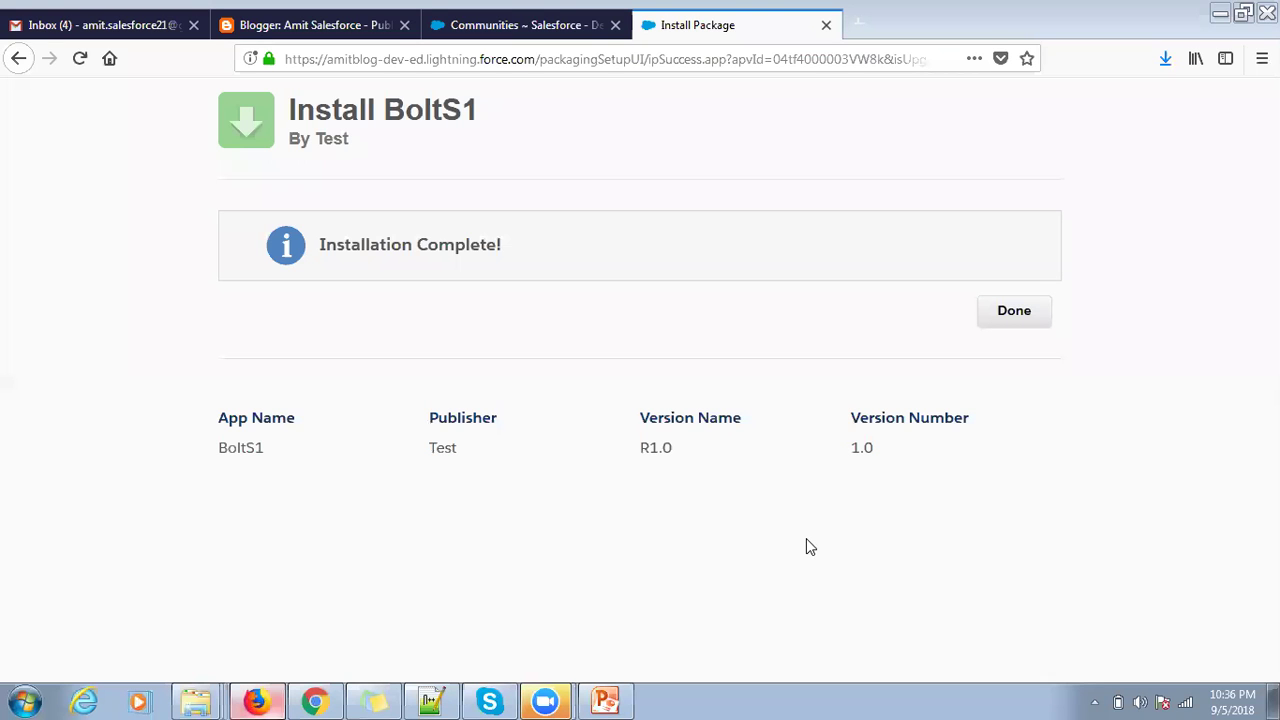
left_click(1000, 325)
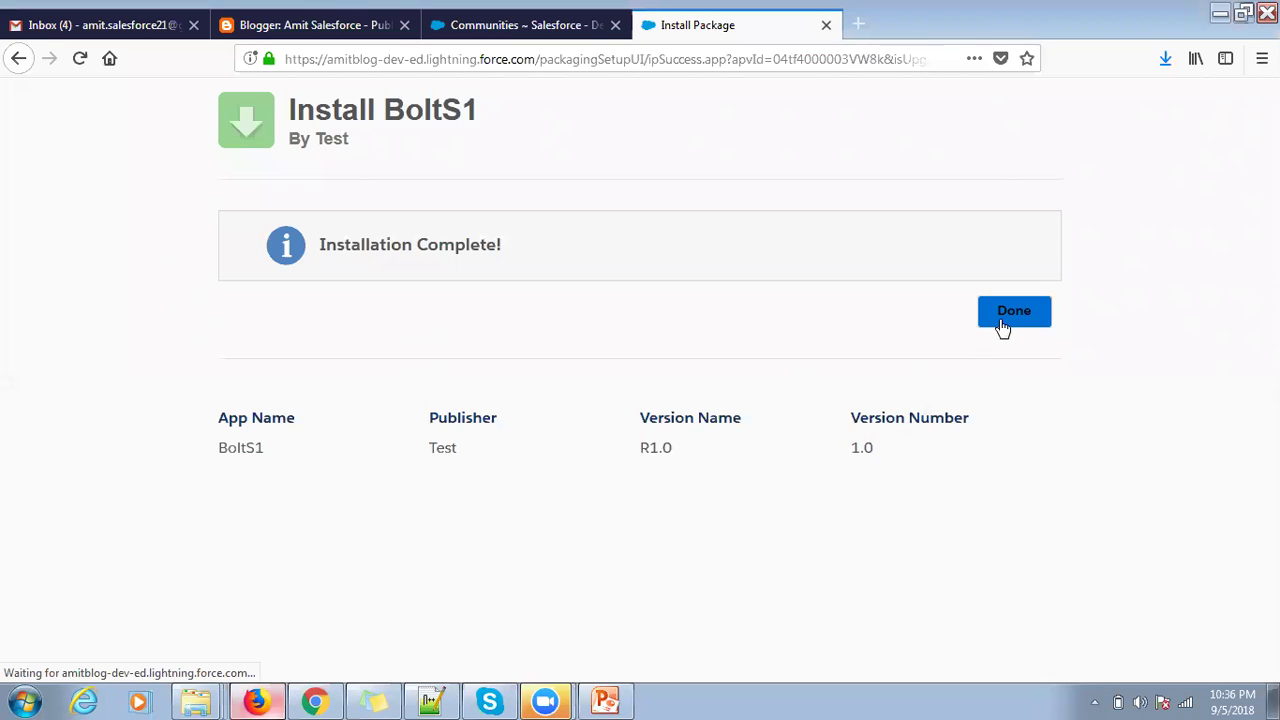
left_click(549, 30)
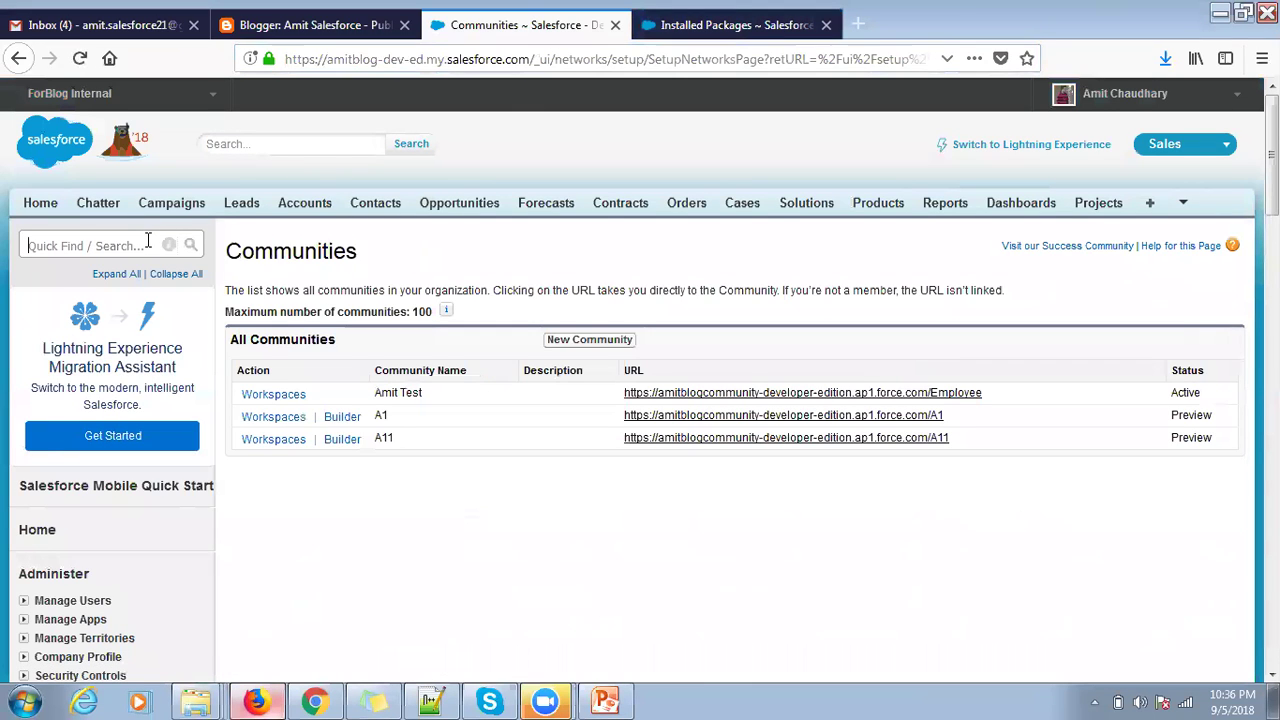
Step: Start a new community and open the TestBoltSolution1 template card in the gallery
left_click(586, 341)
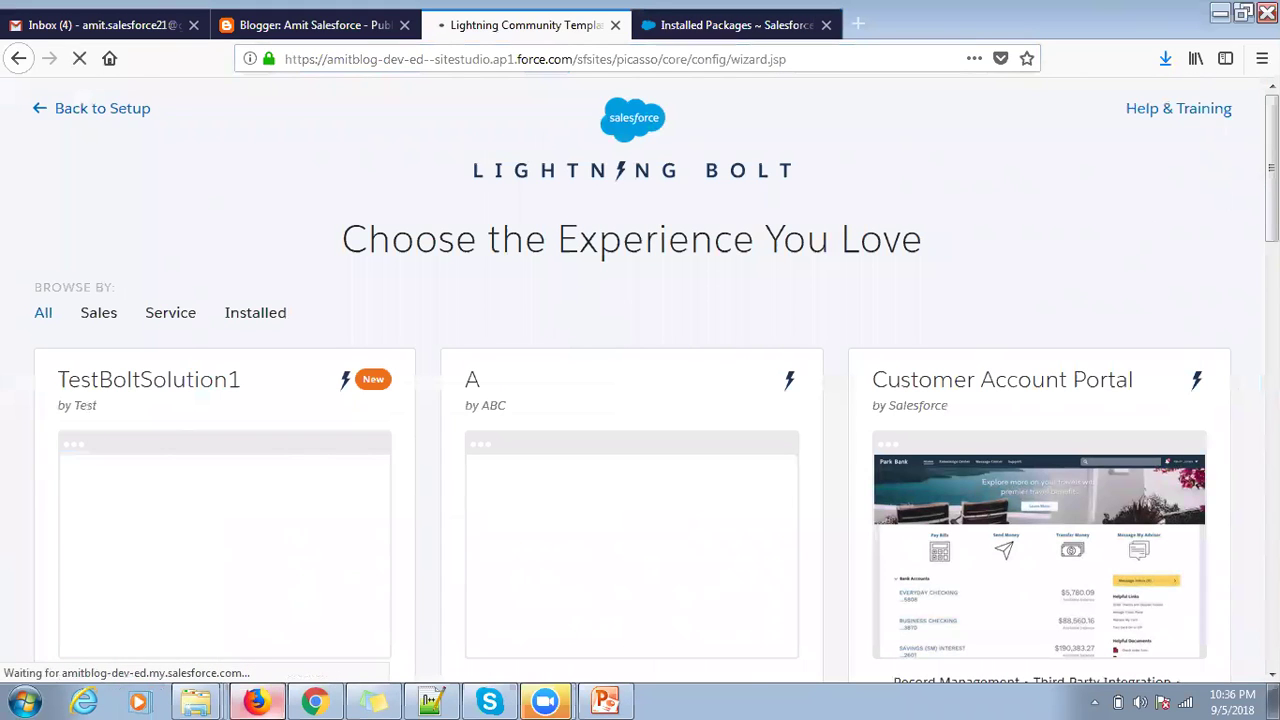
scroll(1083, 216, "down", 3)
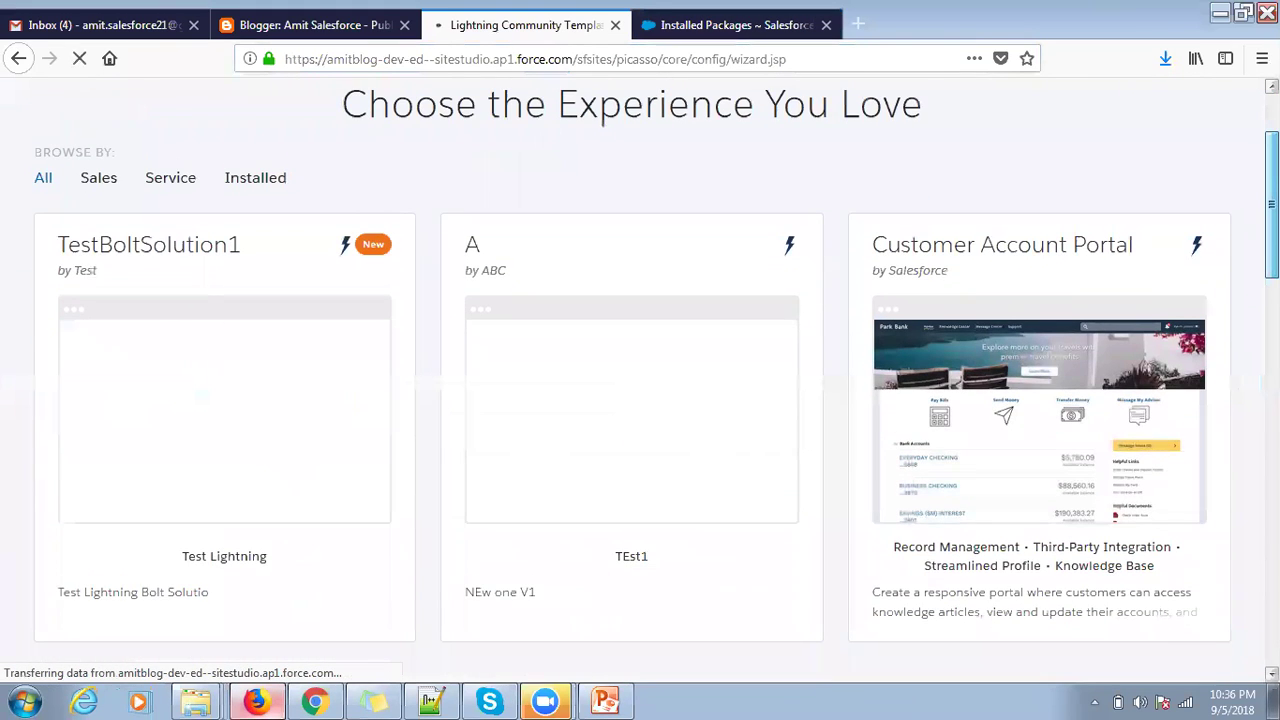
scroll(640, 380, "down", 1)
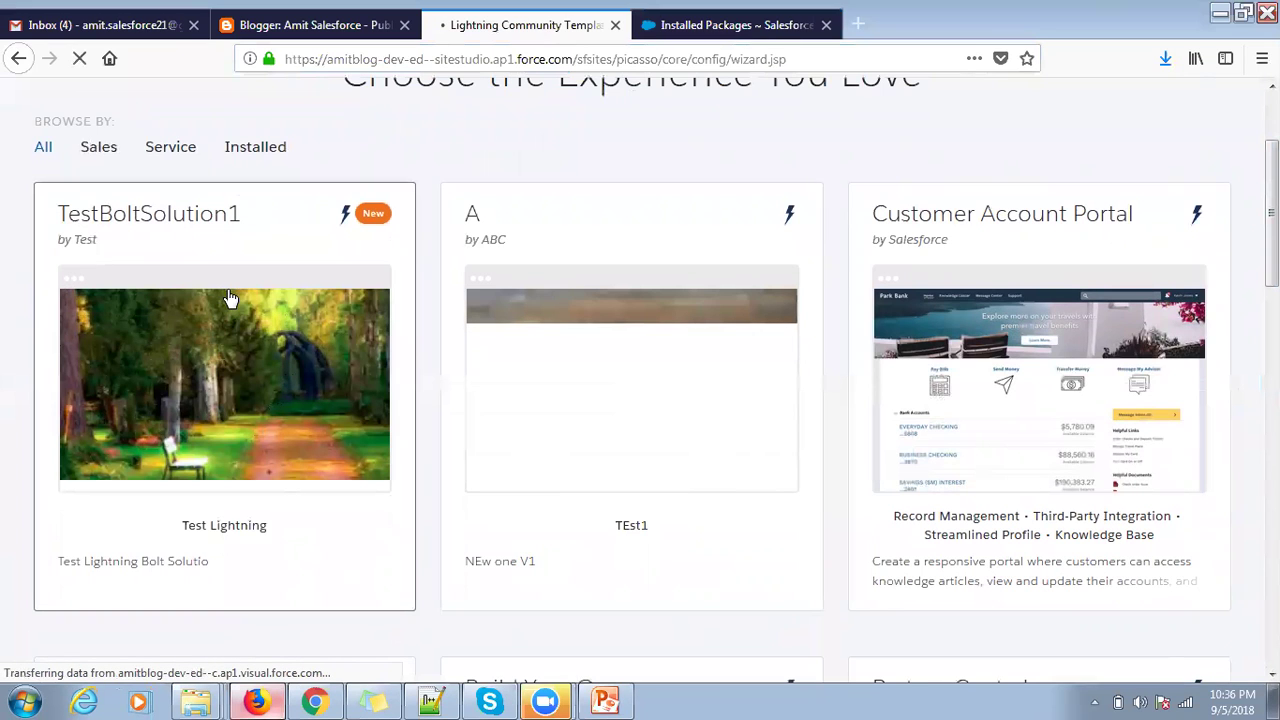
left_click(175, 270)
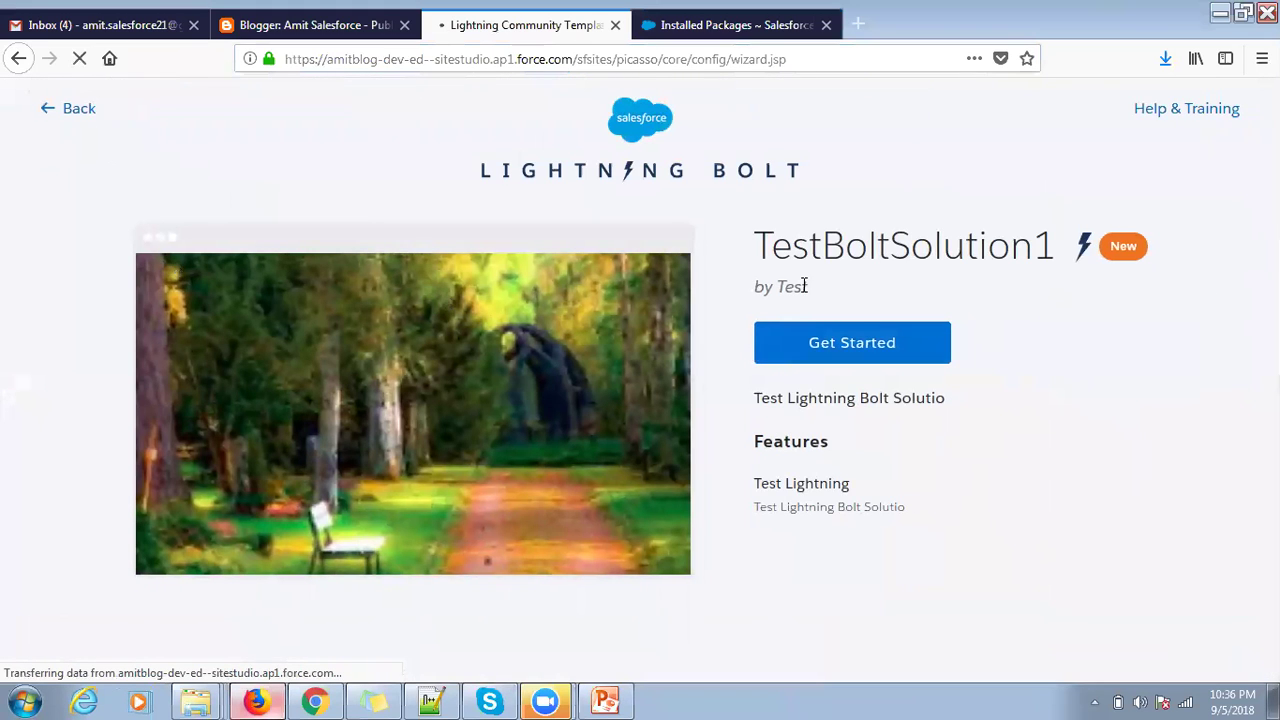